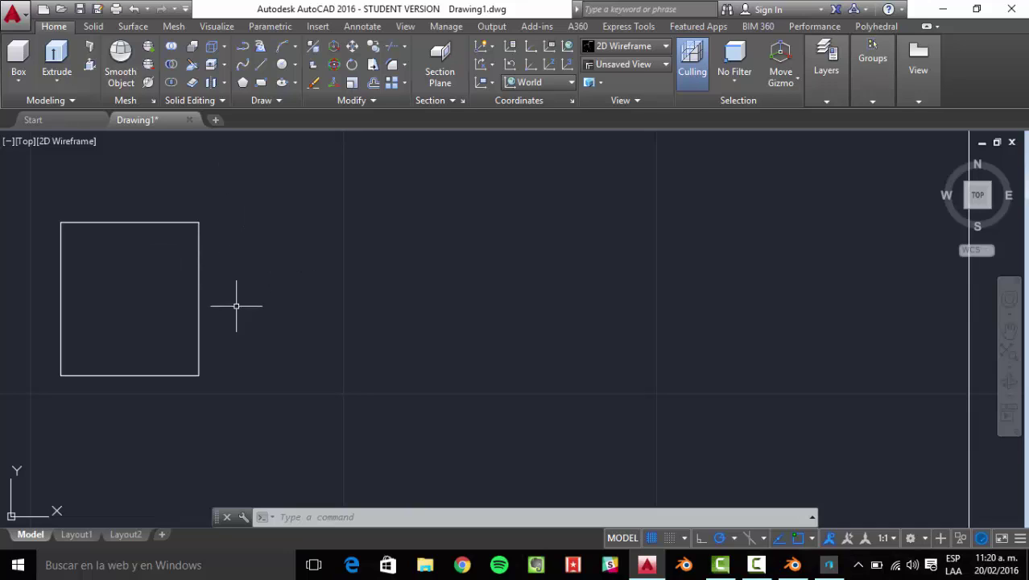
middle_drag(243, 306, 435, 321)
click(488, 388)
click(143, 188)
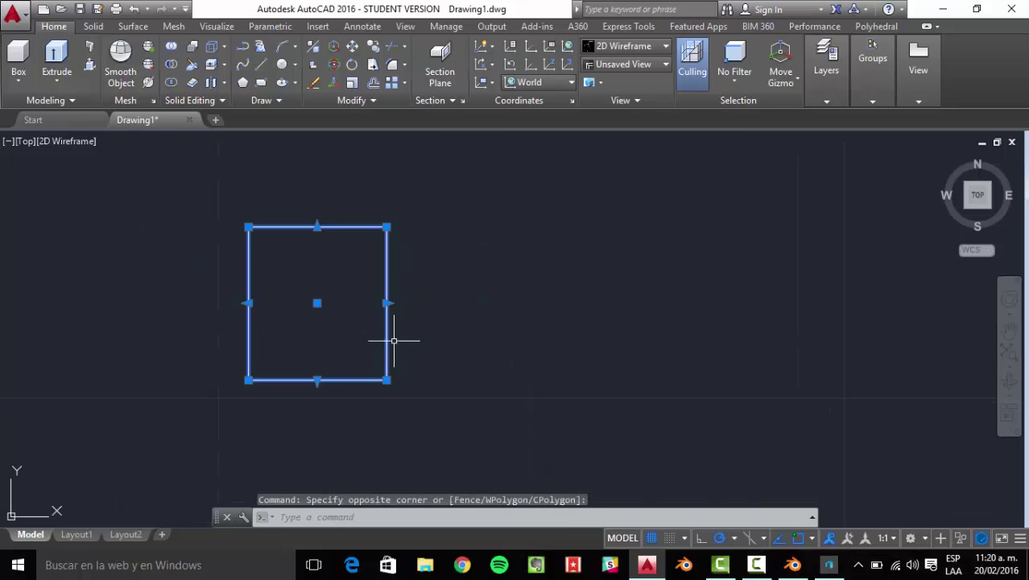
key(Escape)
click(460, 430)
click(151, 191)
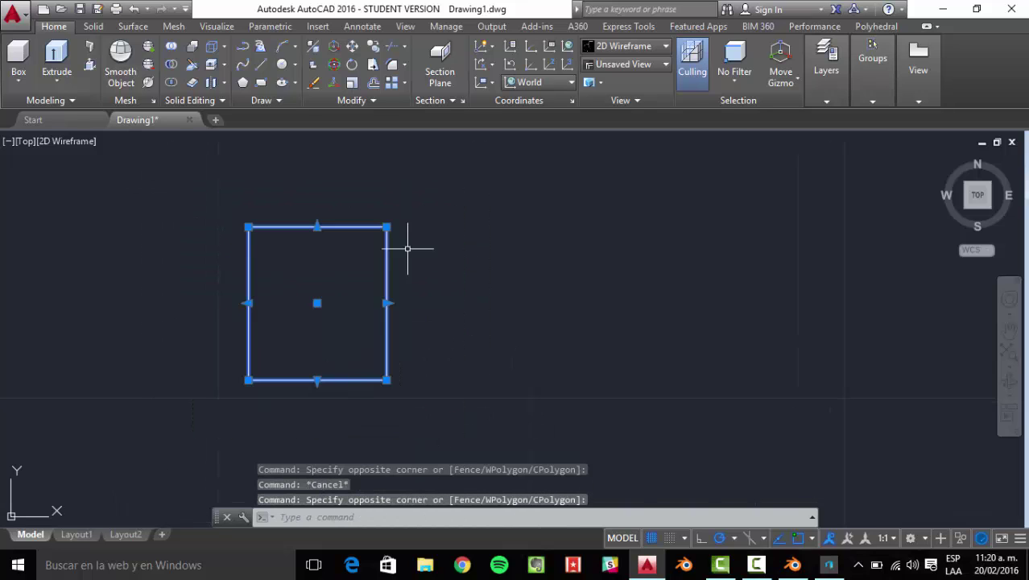
key(Escape)
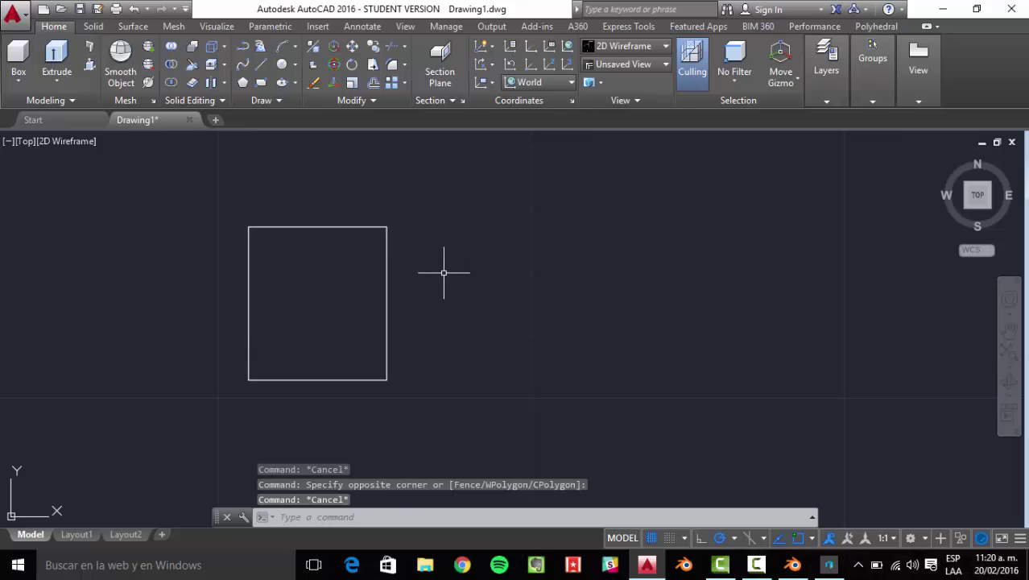
middle_drag(443, 273, 370, 285)
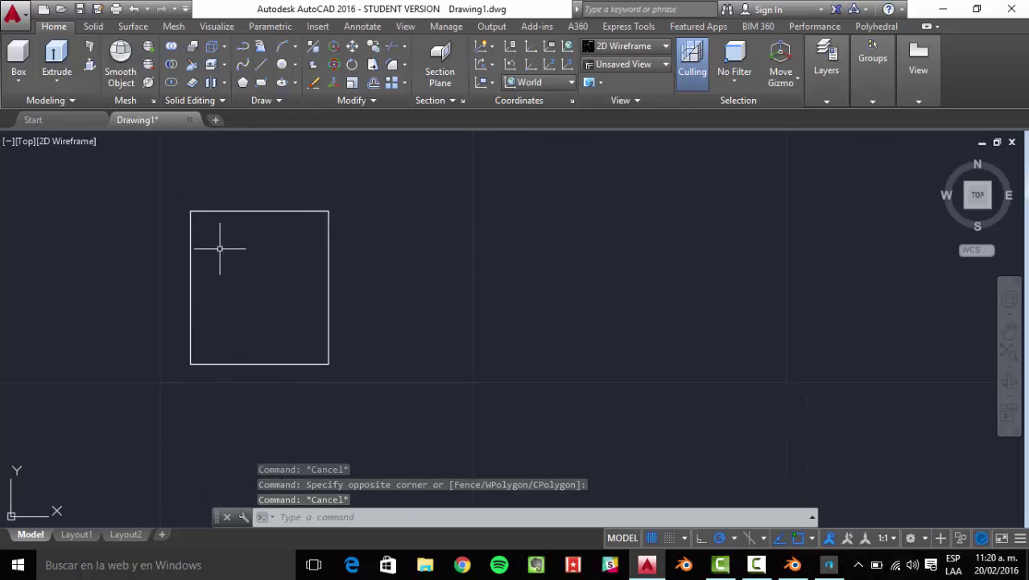
scroll(407, 284, up, 2)
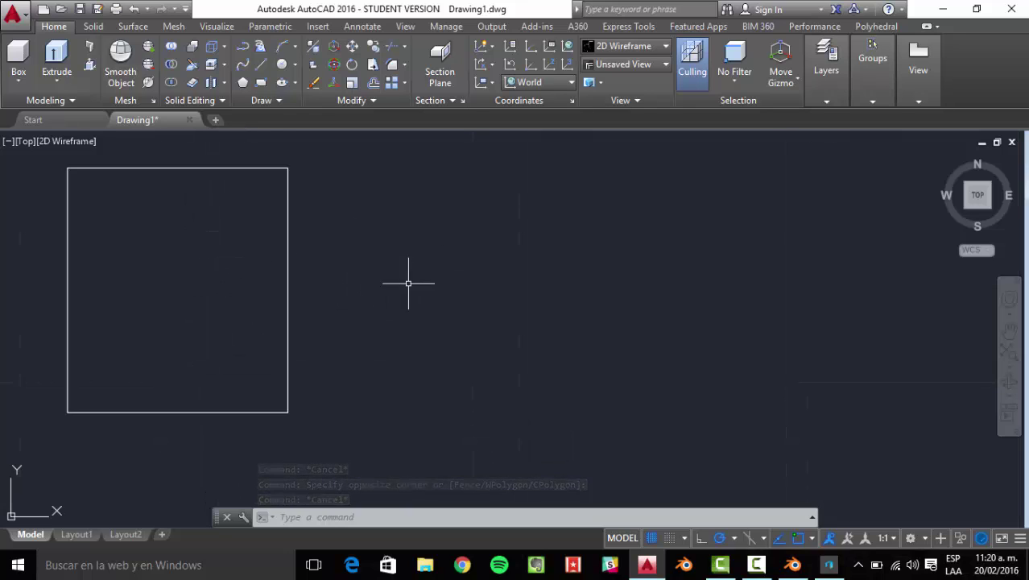
Create single-line text reading WELCOME beside the rectangle, with a rotation angle of 0
middle_drag(409, 282, 314, 285)
scroll(317, 287, down, 2)
text(text)
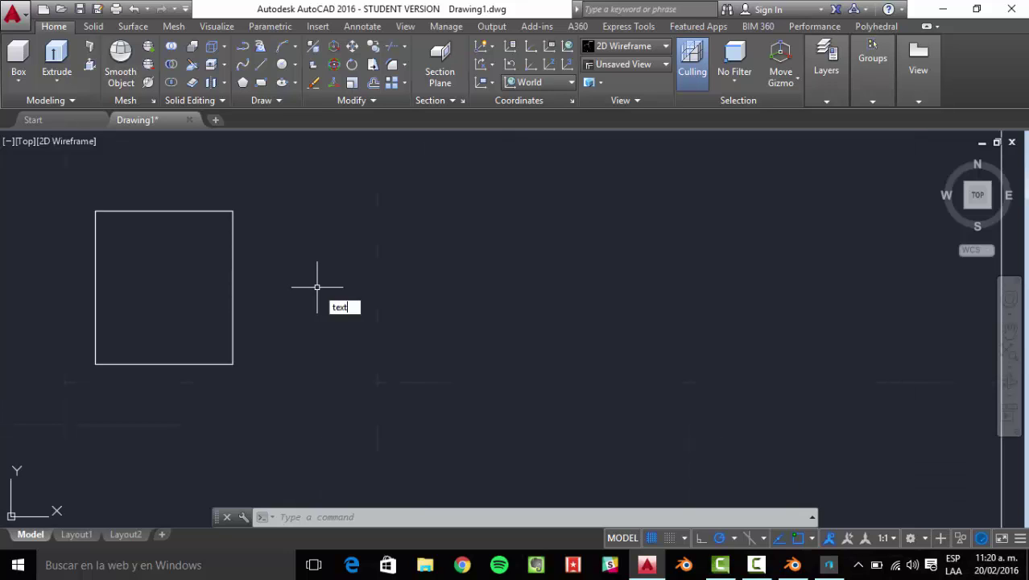
key(Return)
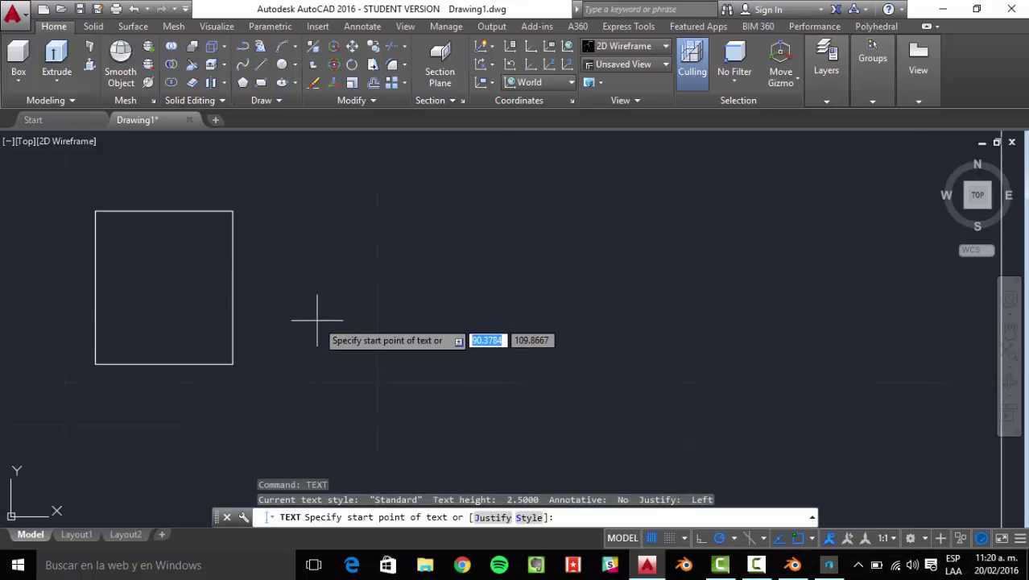
click(316, 319)
key(Return)
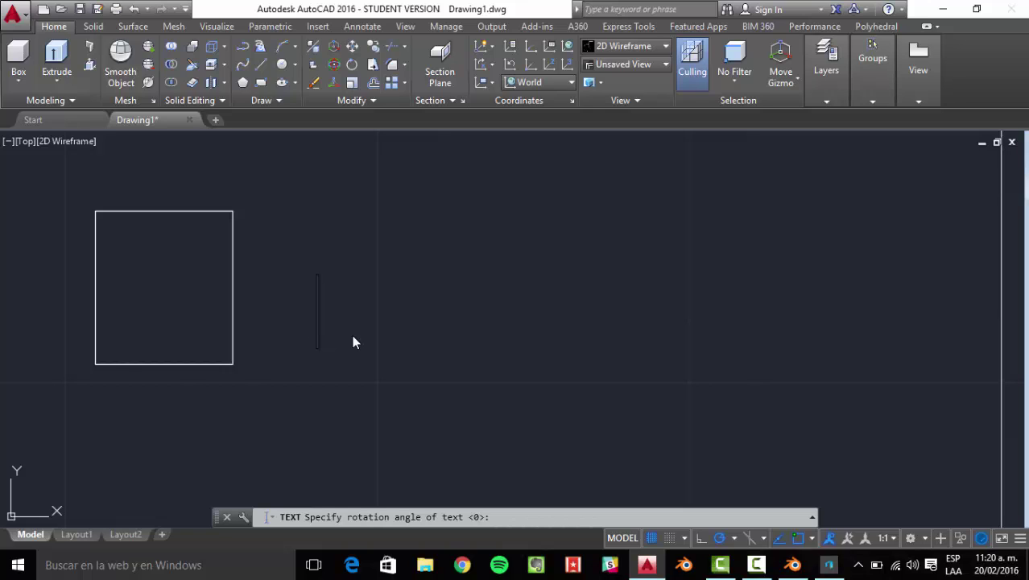
text(W)
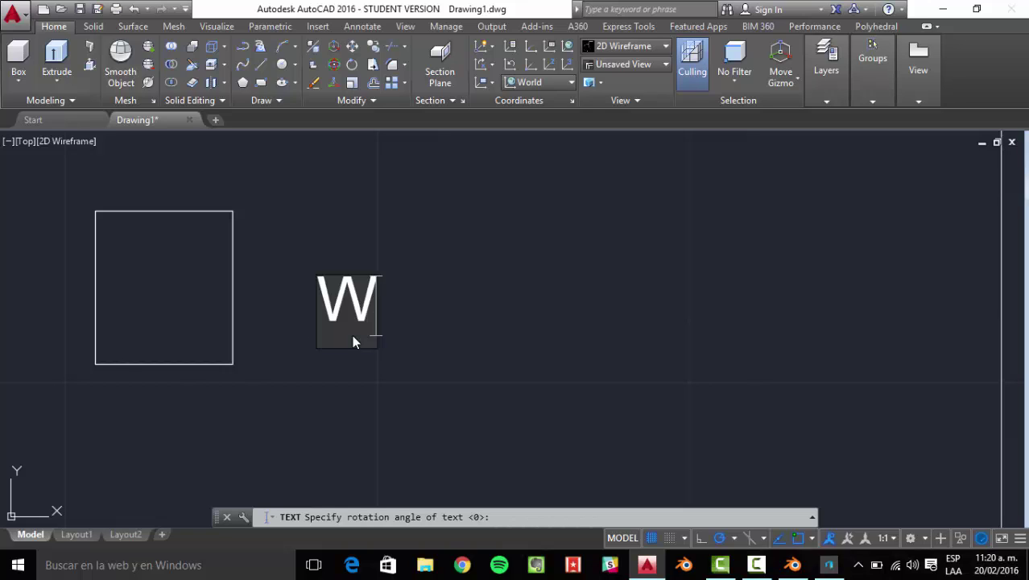
text(ELCOME)
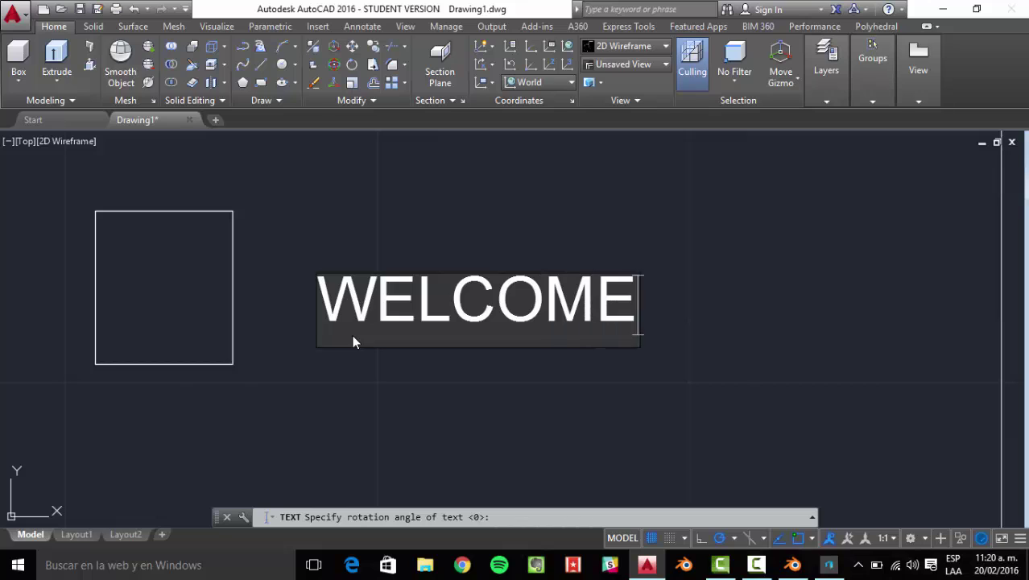
key(Return)
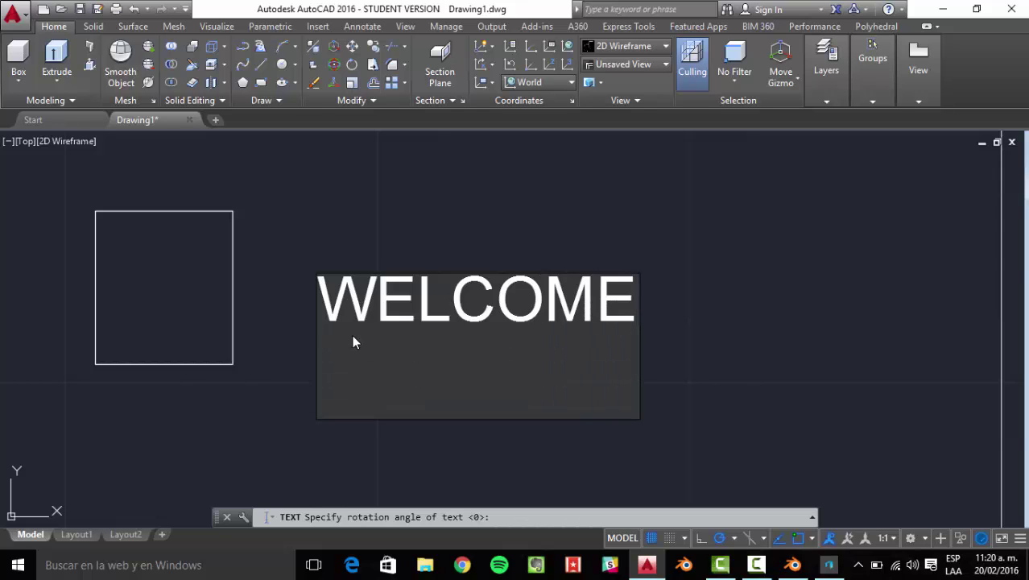
key(Return)
scroll(532, 332, up, 2)
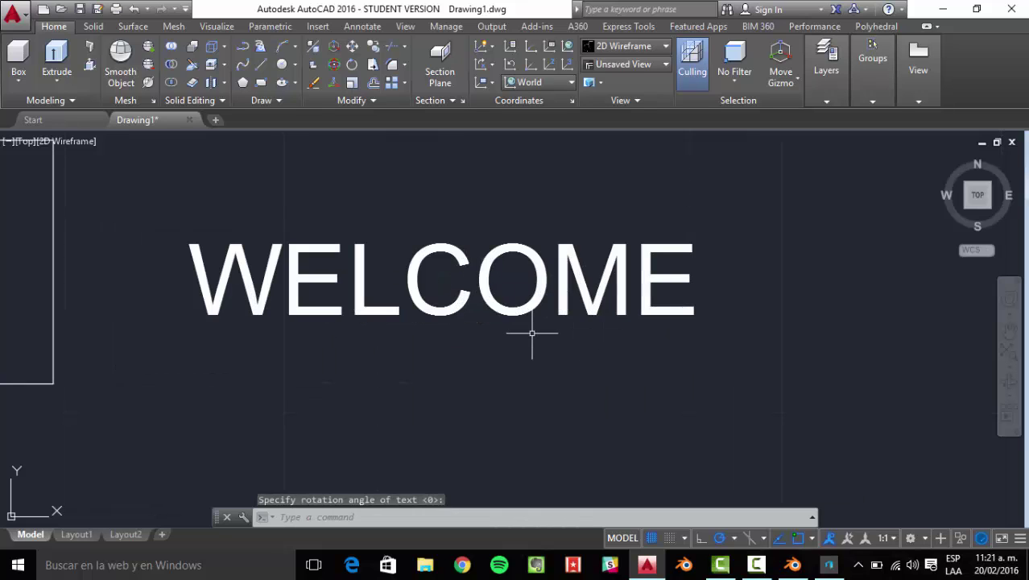
scroll(532, 333, down, 2)
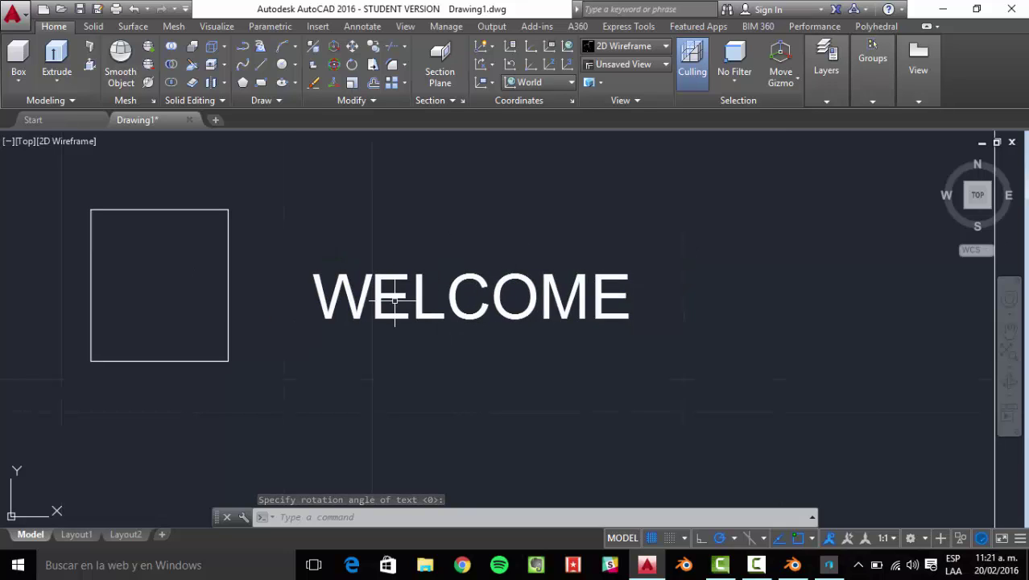
scroll(324, 323, up, 2)
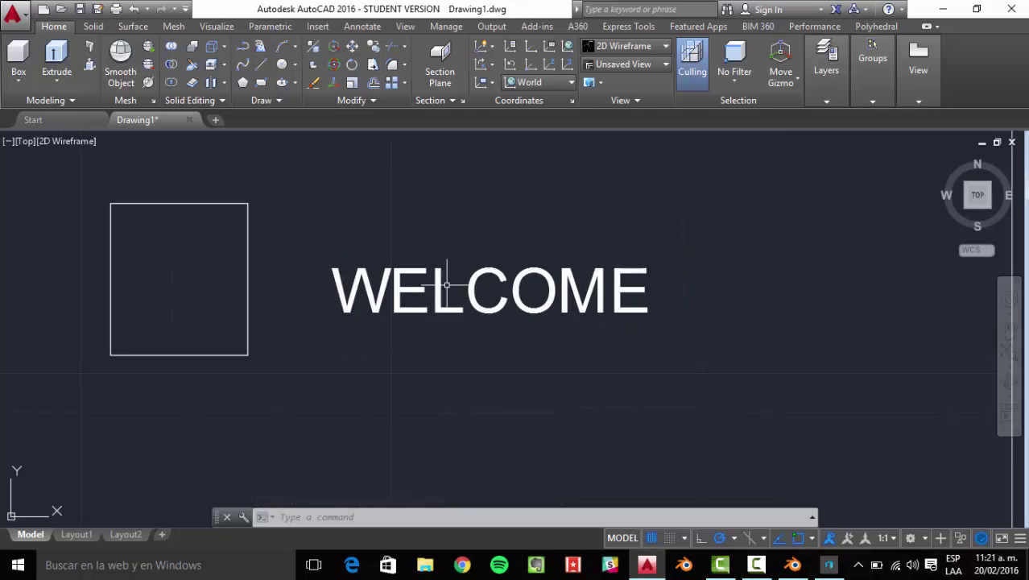
scroll(405, 290, up, 2)
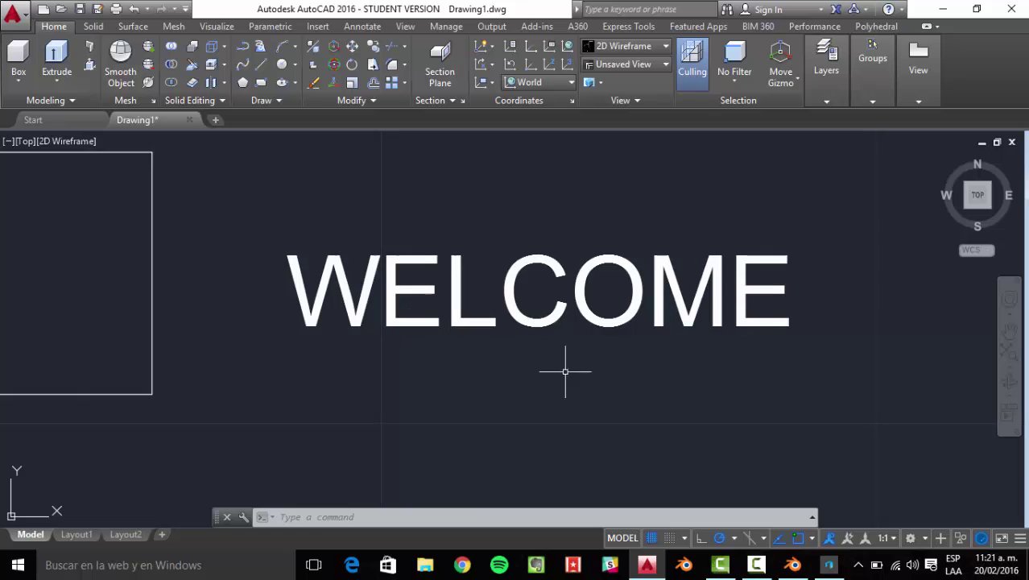
click(828, 367)
click(196, 170)
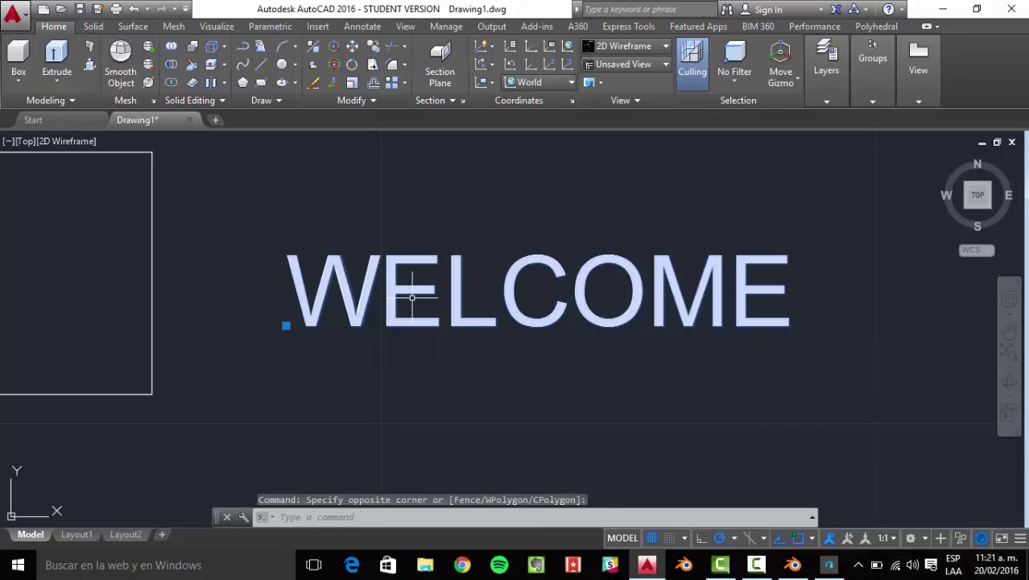
scroll(412, 297, down, 4)
scroll(409, 320, up, 2)
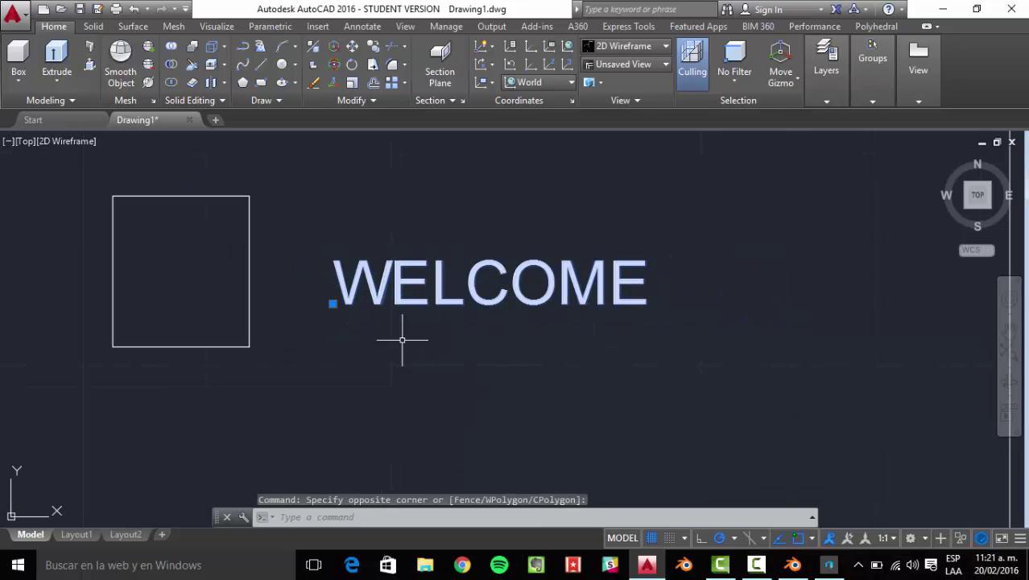
key(Escape)
Explode the WELCOME text into line outlines with the TXTEXP command
text(t)
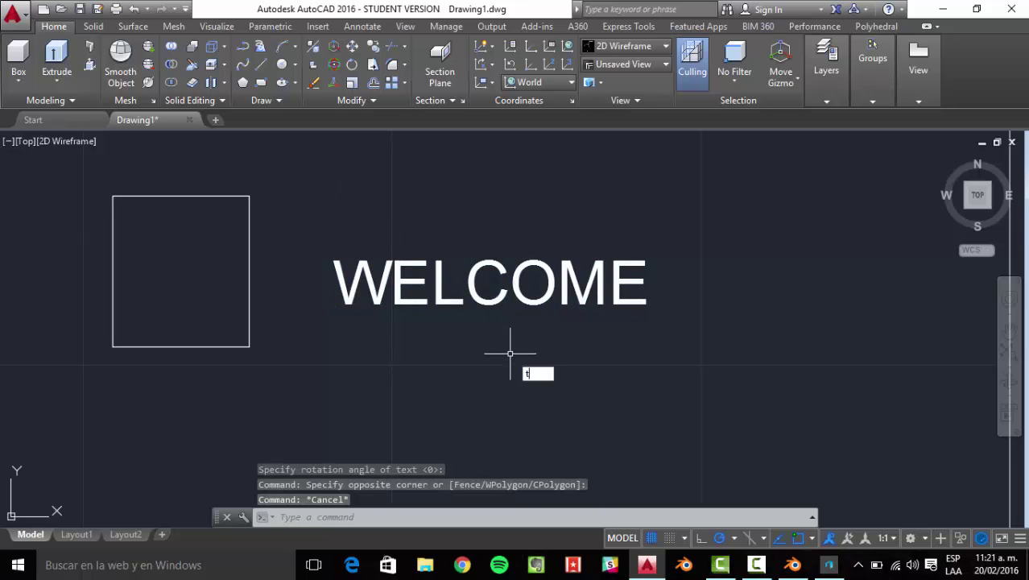
text(xt)
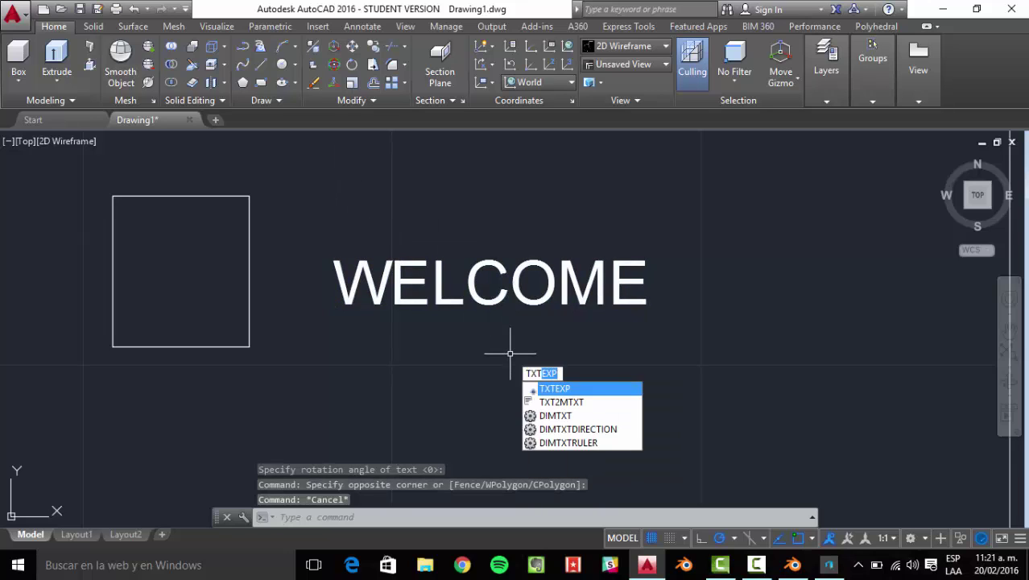
key(Return)
click(653, 354)
click(501, 259)
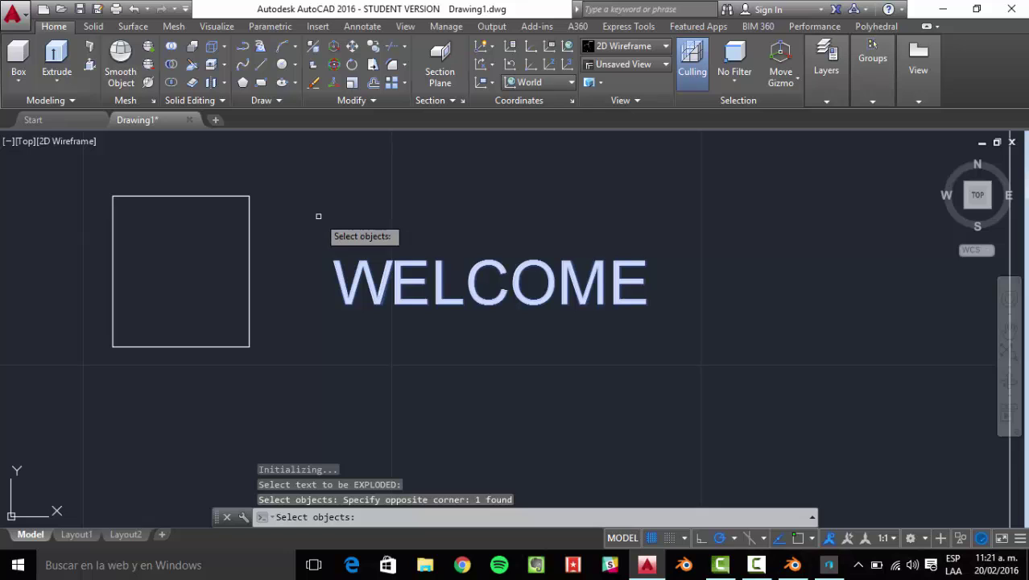
key(Return)
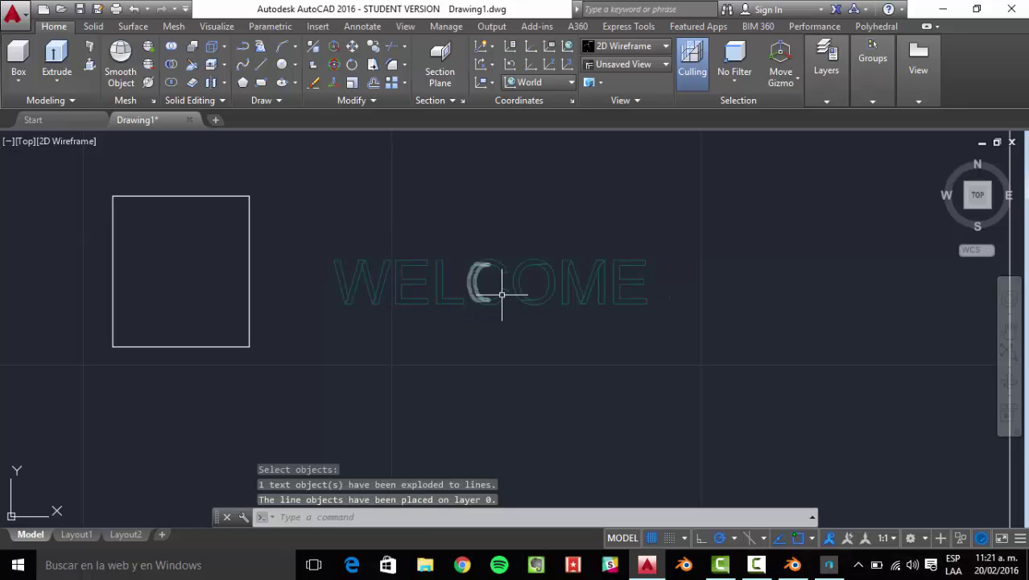
scroll(522, 272, up, 3)
middle_drag(260, 312, 590, 287)
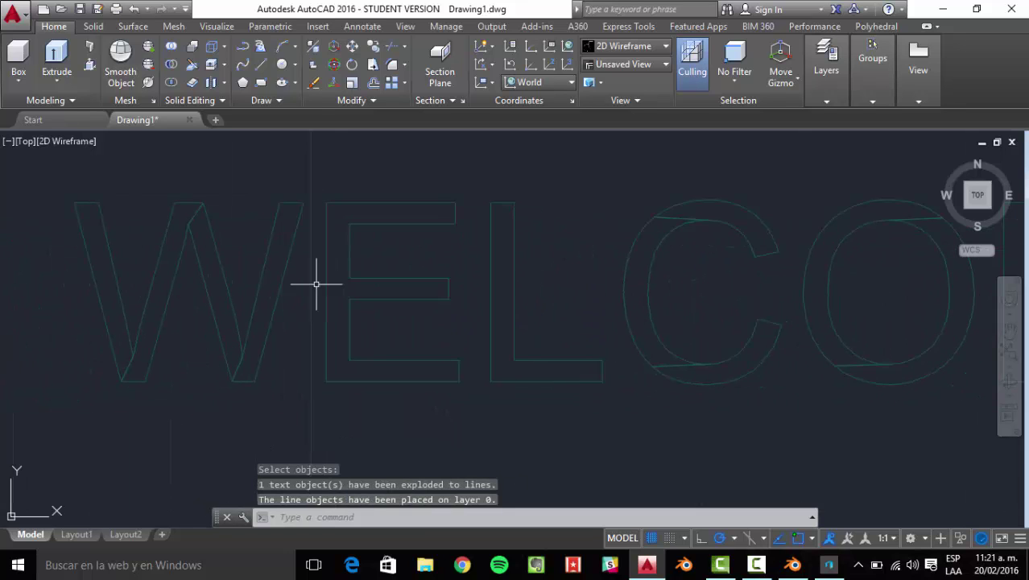
middle_drag(248, 275, 299, 275)
text(TRIM)
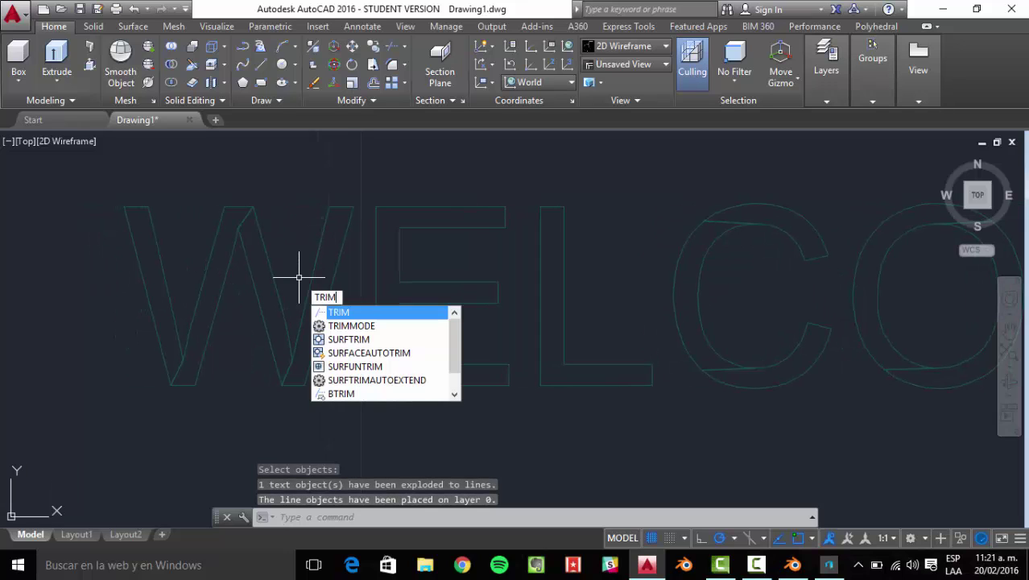
key(Return)
scroll(239, 210, up, 5)
scroll(420, 259, up, 3)
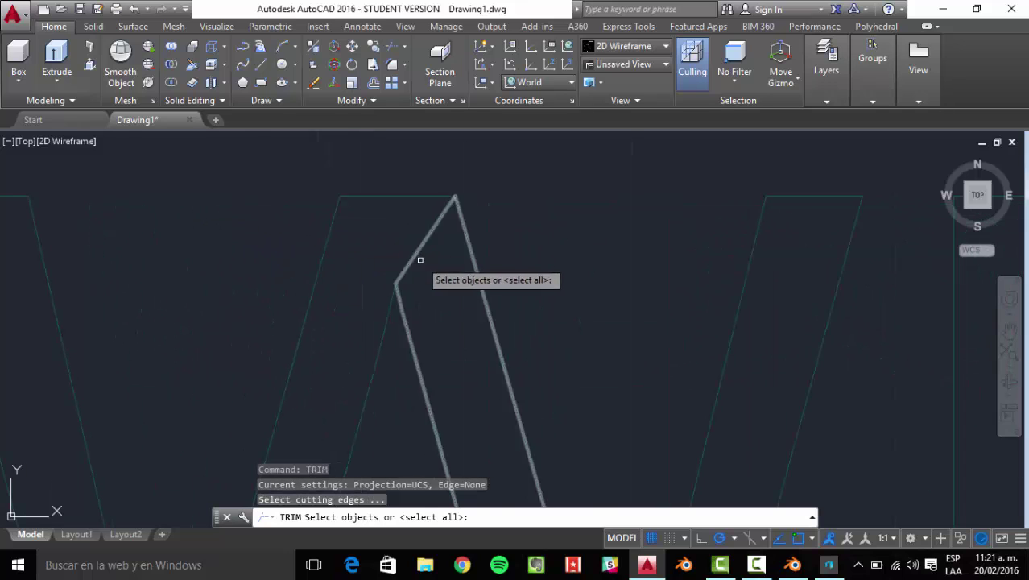
click(420, 259)
click(401, 229)
key(Escape)
text(TRIM)
key(Return)
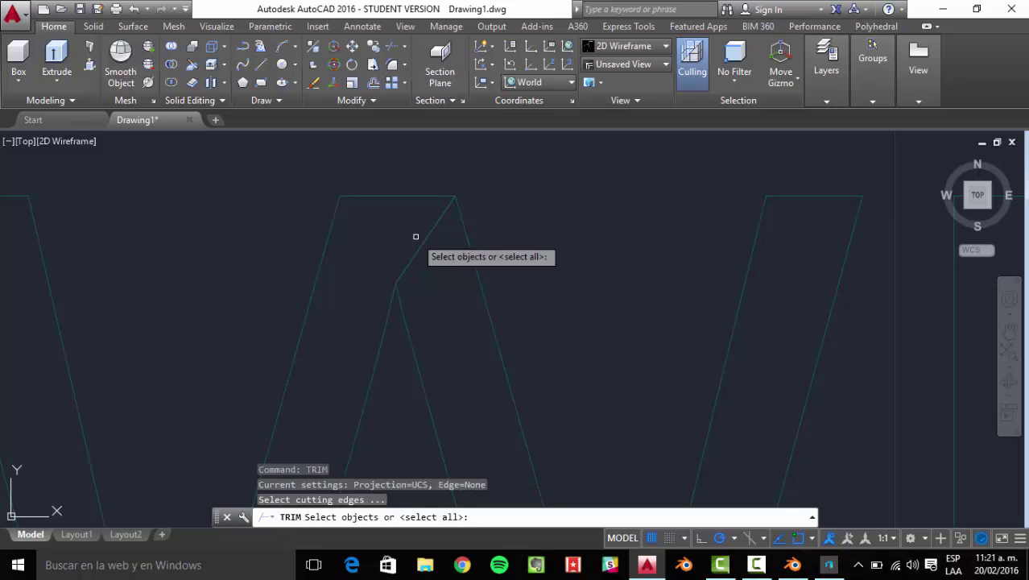
key(Return)
key(Escape)
Trim away the stray diagonal line at the W's middle peak, using all objects as cutting edges
text(tr)
key(Return)
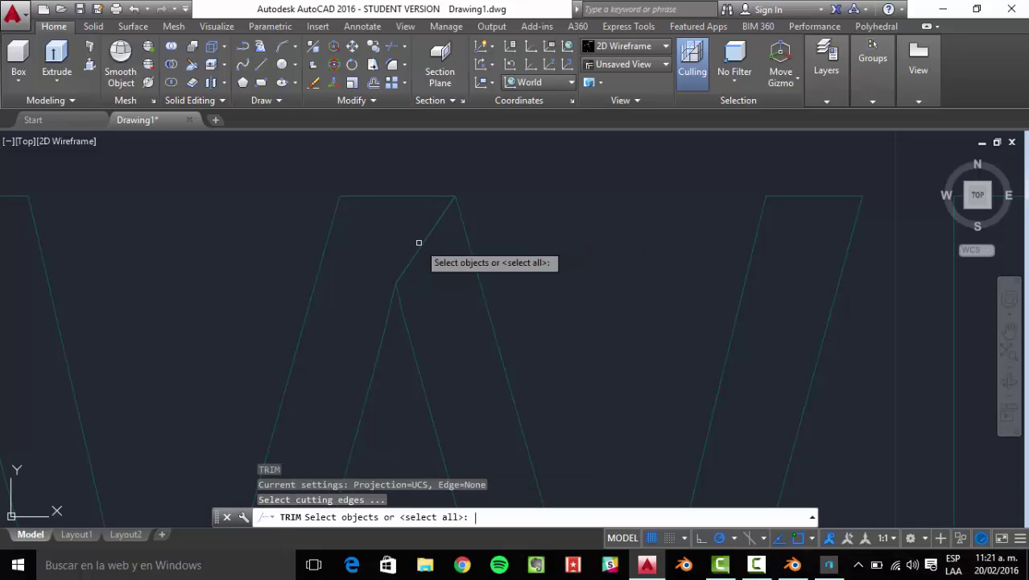
key(Return)
click(434, 248)
click(404, 232)
scroll(383, 279, down, 3)
middle_drag(356, 371, 418, 275)
scroll(406, 346, up, 4)
scroll(411, 338, down, 5)
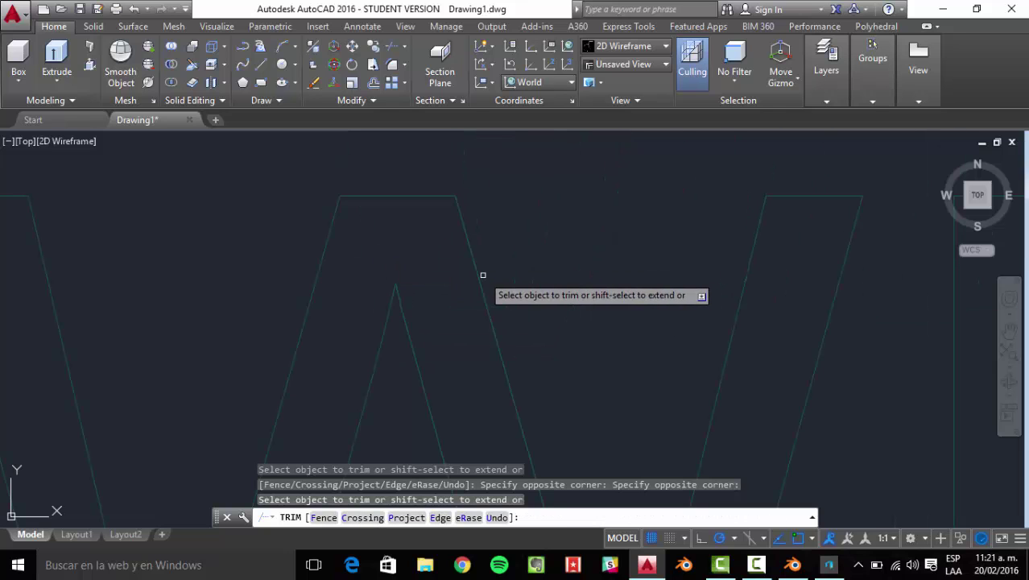
key(ctrl+z)
Trim away the stray diagonal lines at the two lower vertices of the W
scroll(407, 325, down, 6)
middle_drag(389, 351, 388, 229)
scroll(353, 312, up, 8)
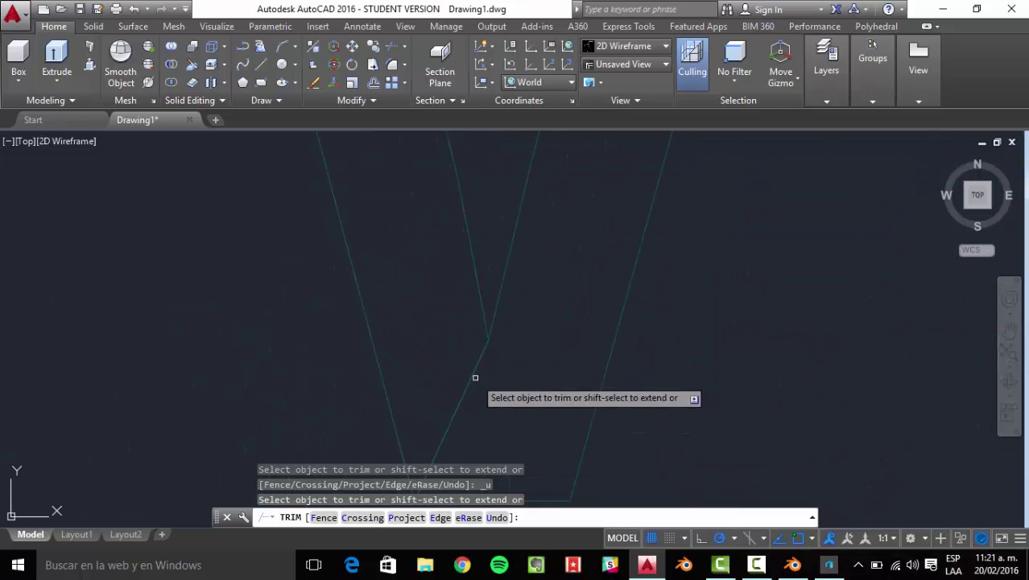
click(507, 380)
click(437, 334)
scroll(455, 350, down, 6)
middle_drag(525, 362, 363, 371)
scroll(443, 386, up, 4)
click(457, 405)
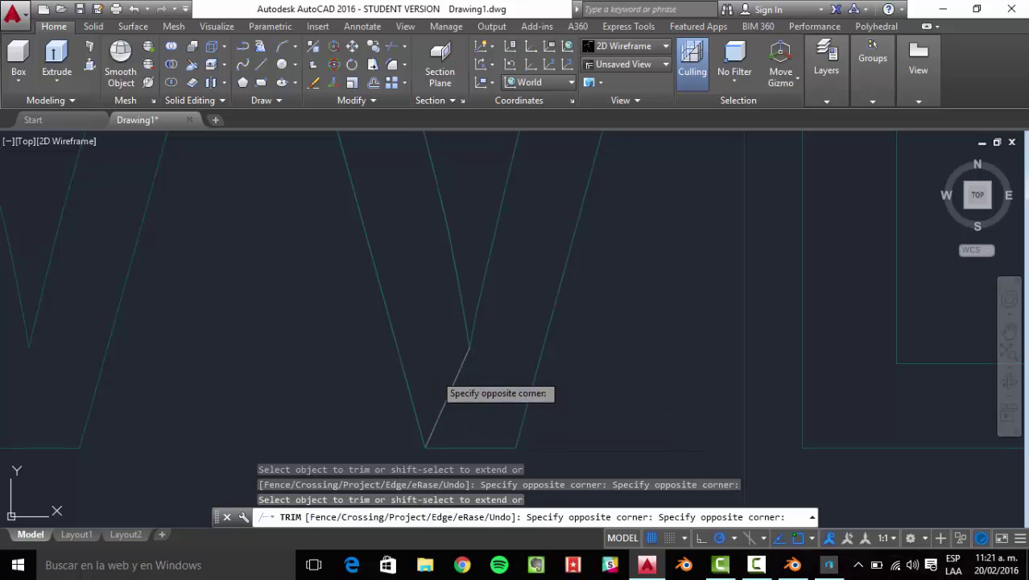
click(435, 372)
Trim away the stray connecting lines between the inner and outer curves of the C
scroll(463, 371, down, 4)
middle_drag(397, 308, 388, 311)
scroll(387, 311, down, 2)
middle_drag(424, 270, 375, 308)
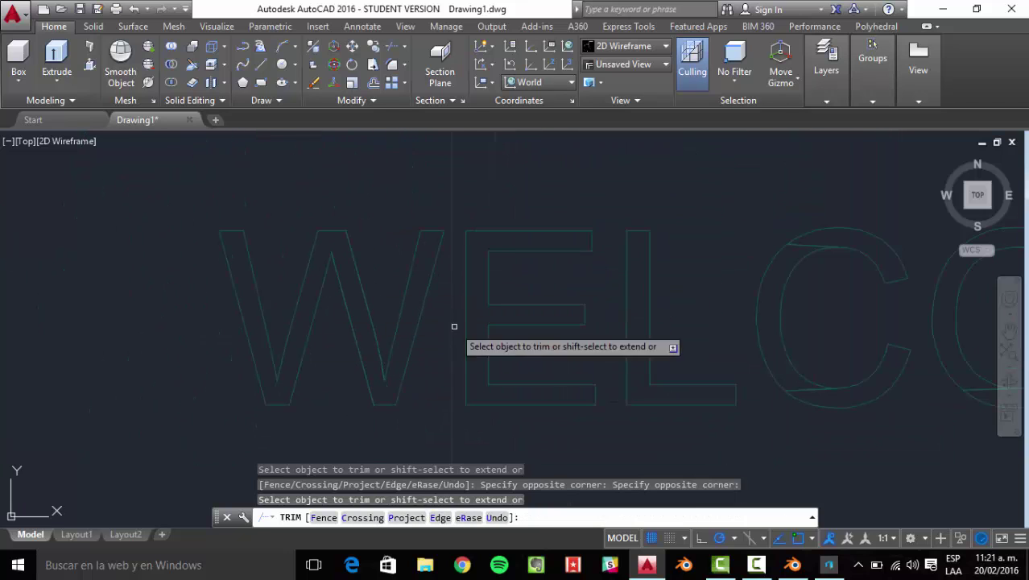
middle_drag(732, 325, 480, 194)
scroll(574, 252, up, 4)
click(553, 188)
click(510, 210)
scroll(508, 242, down, 2)
scroll(511, 244, down, 1)
scroll(480, 261, up, 3)
click(461, 245)
click(380, 187)
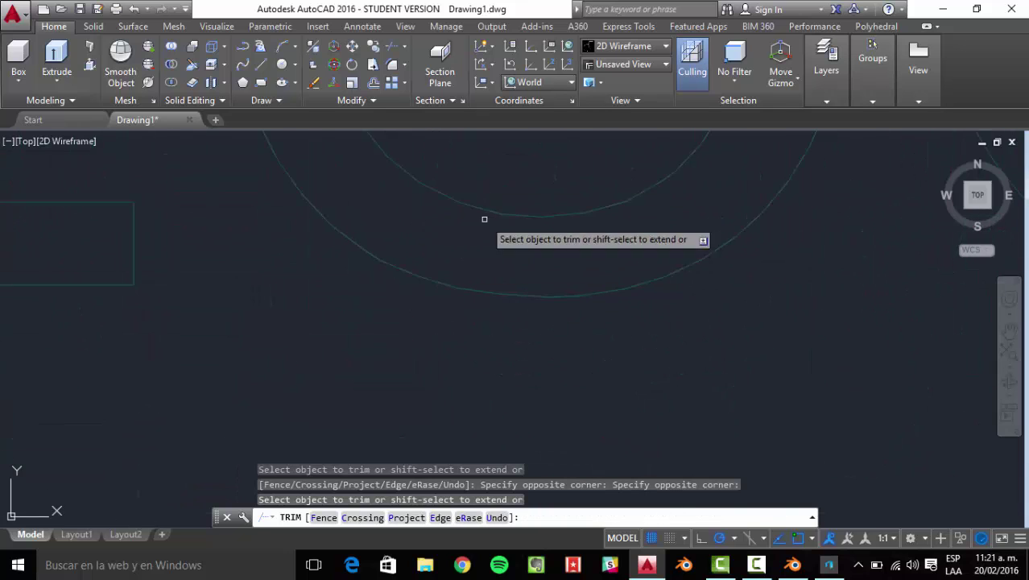
Trim away the stray connecting lines between the inner and outer curves of the O
scroll(589, 228, down, 3)
middle_drag(589, 228, 260, 384)
scroll(314, 382, up, 4)
click(519, 398)
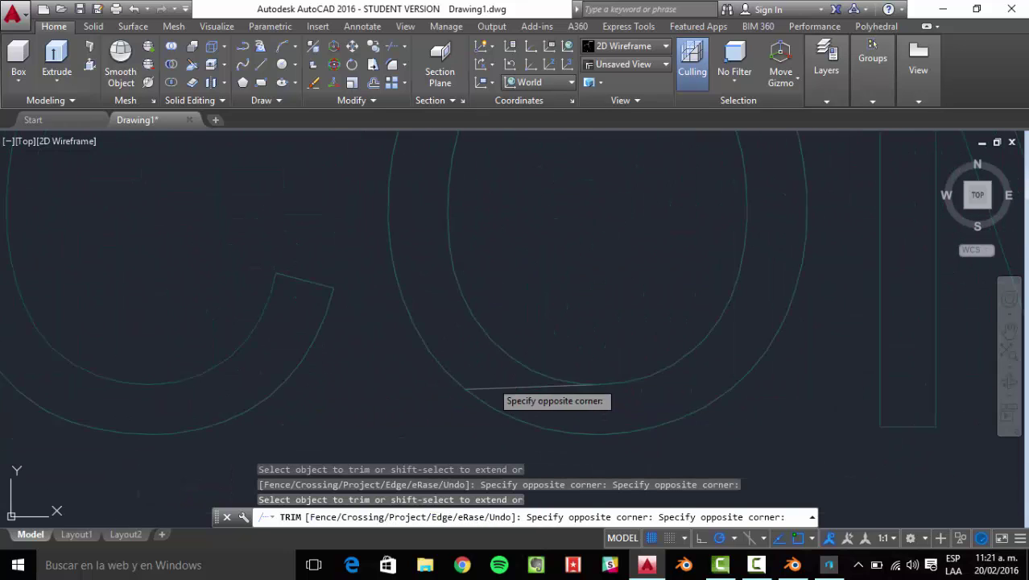
click(483, 376)
middle_drag(510, 342, 408, 463)
scroll(547, 202, down, 4)
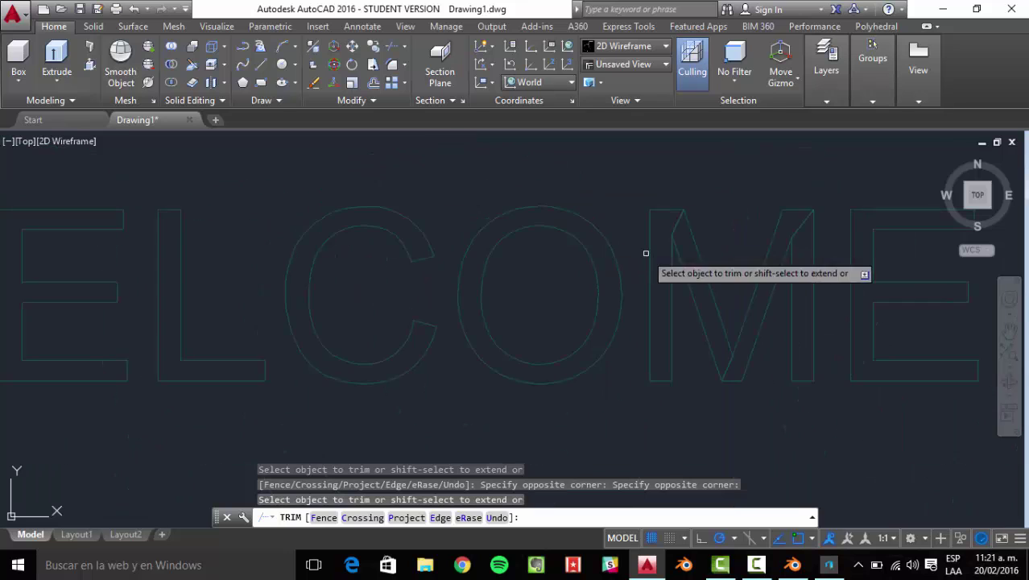
Trim away the stray diagonal lines at the M's upper-left corner and lower middle vertex
scroll(471, 273, up, 2)
scroll(333, 260, up, 2)
scroll(363, 240, down, 1)
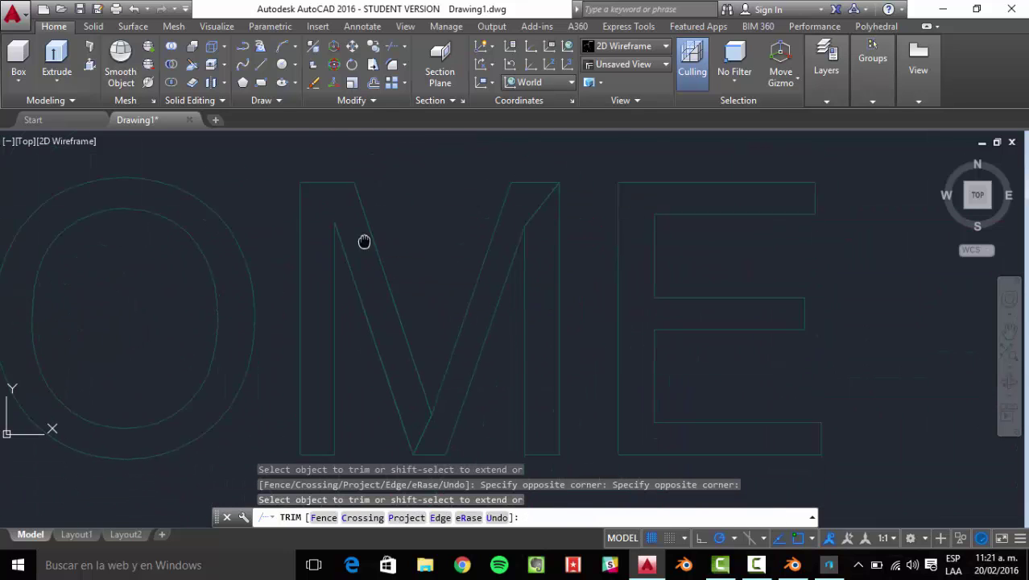
scroll(425, 340, up, 4)
scroll(409, 294, down, 4)
Trim away the stray diagonal line at the M's upper-right corner and finish trimming
scroll(409, 306, up, 4)
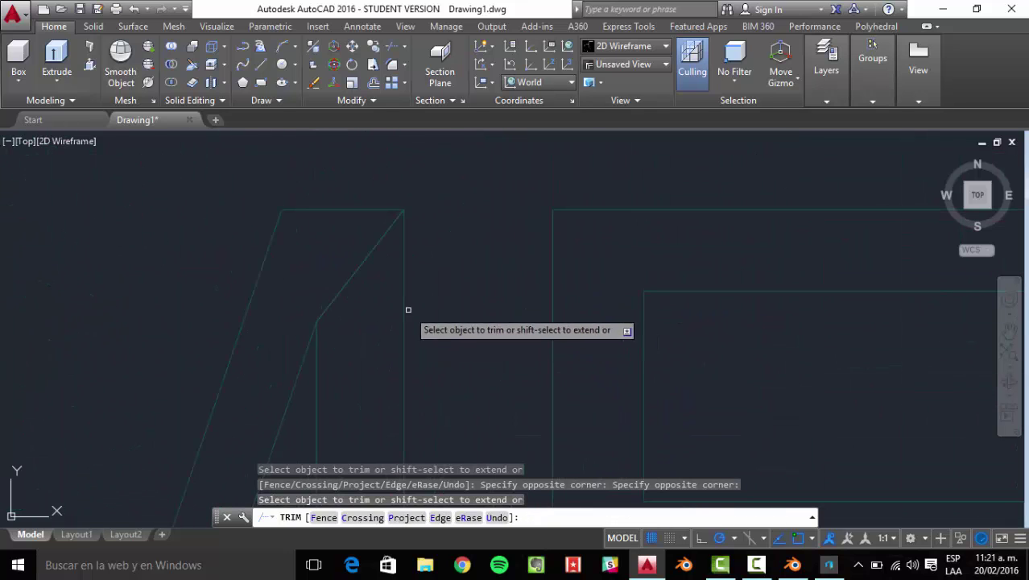
click(350, 262)
click(350, 262)
scroll(442, 312, down, 6)
middle_drag(451, 435, 364, 324)
middle_drag(250, 302, 476, 300)
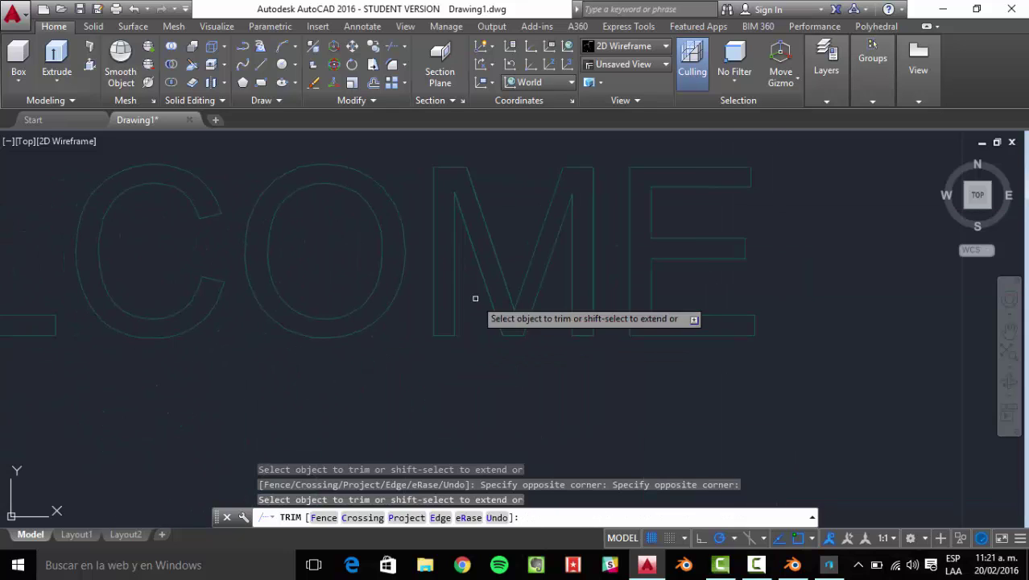
scroll(332, 301, down, 4)
middle_drag(264, 312, 361, 319)
key(Return)
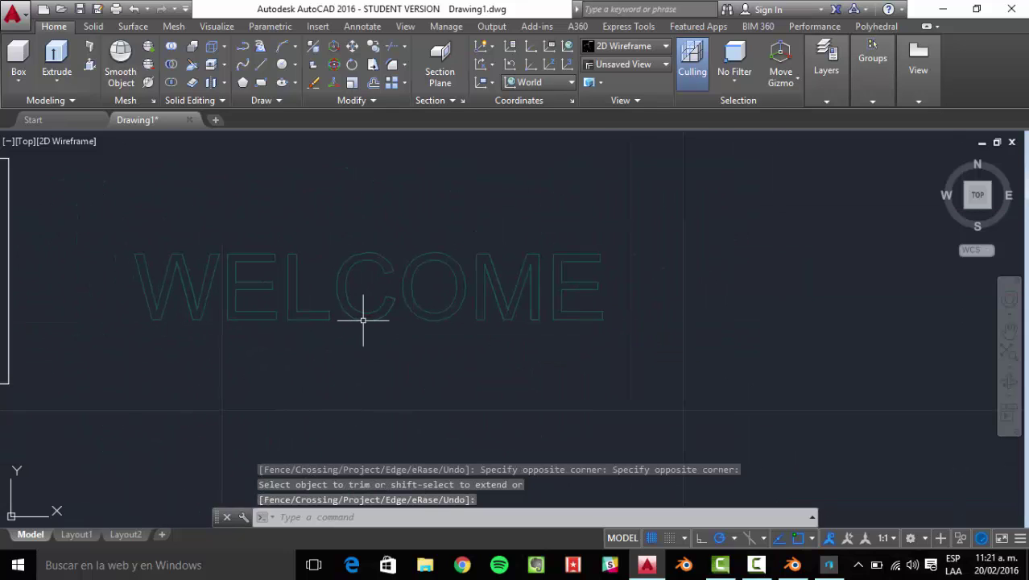
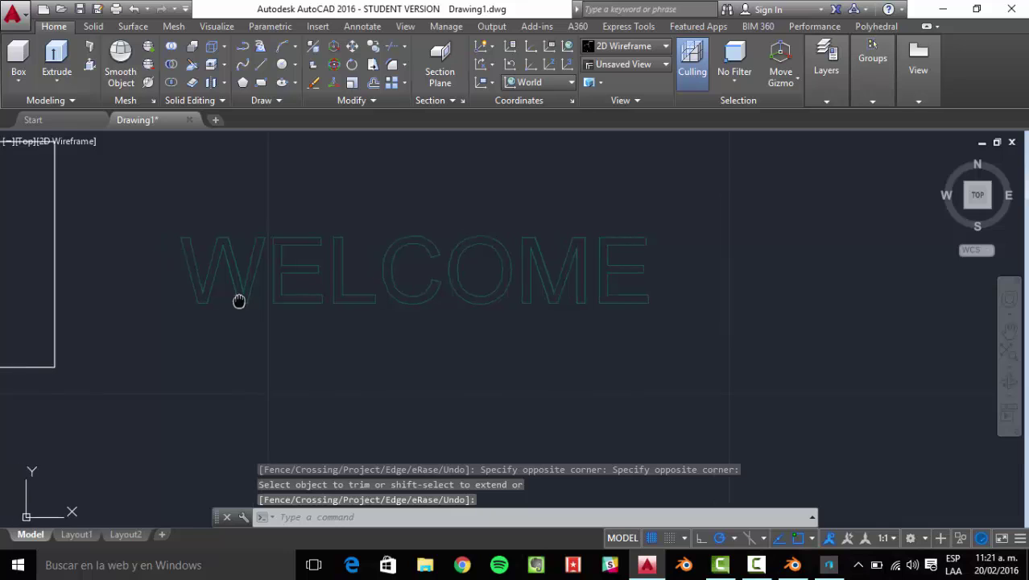
scroll(251, 294, down, 1)
key(Return)
click(658, 363)
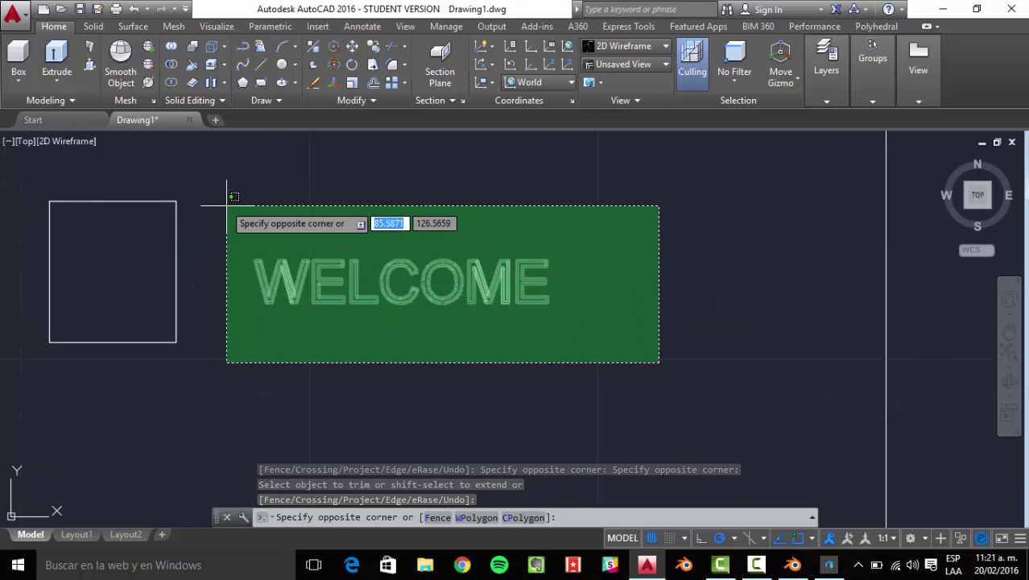
click(226, 205)
key(Escape)
middle_drag(547, 318, 528, 304)
mouse_move(264, 322)
middle_down()
mouse_move(325, 321)
mouse_move(317, 317)
middle_up()
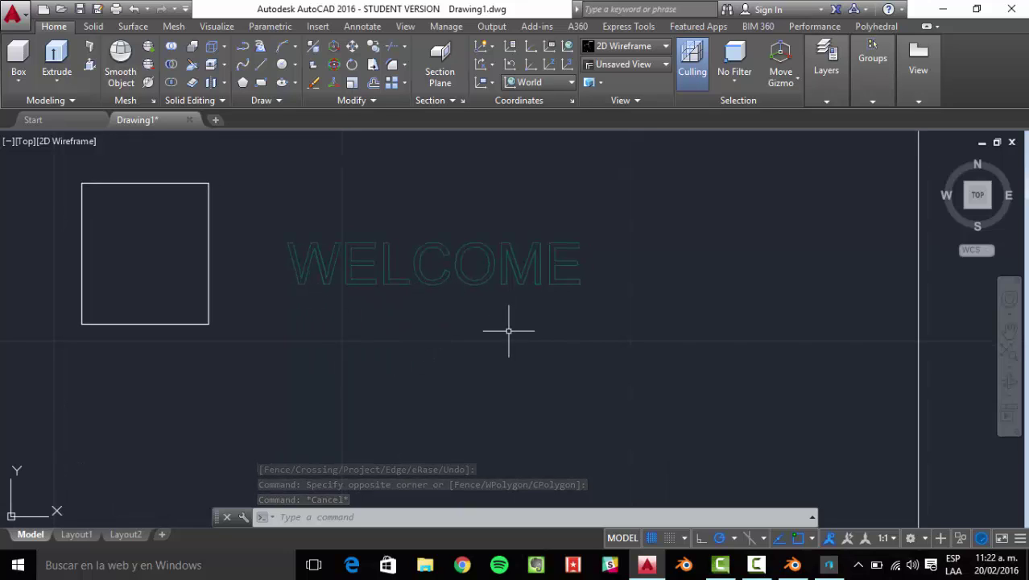
Convert all the closed WELCOME letter outlines into regions
scroll(374, 270, up, 2)
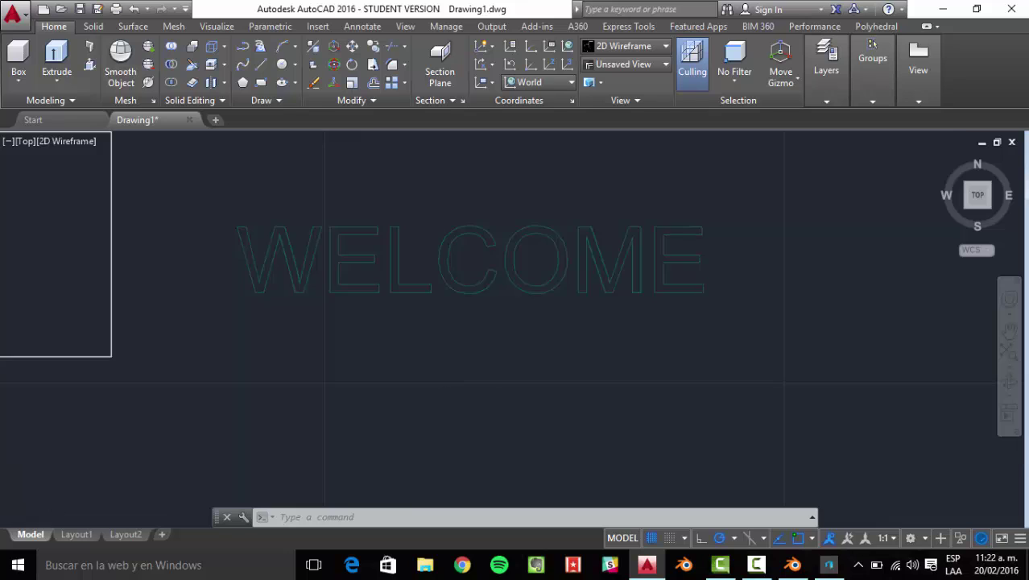
scroll(483, 360, down, 2)
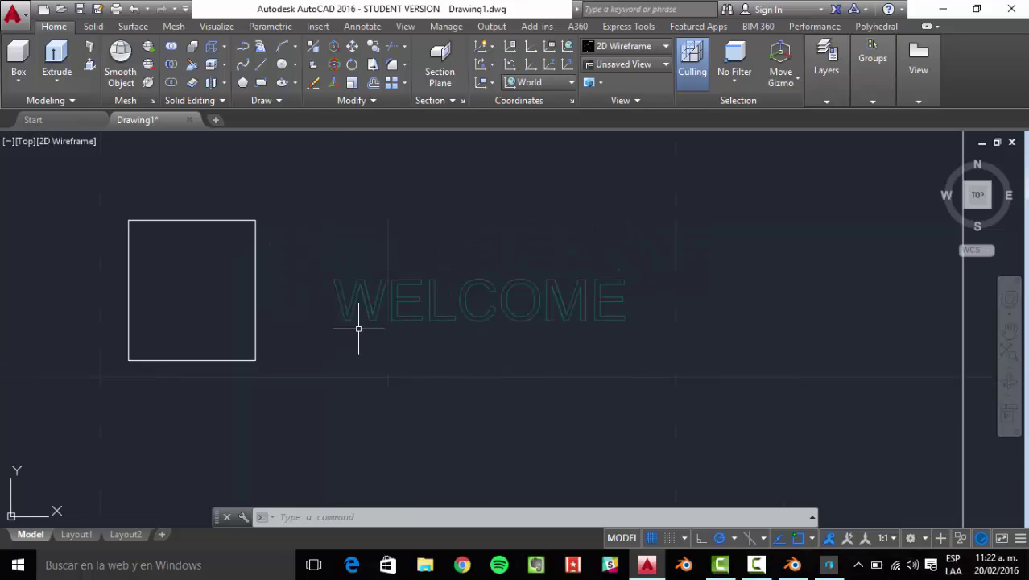
scroll(443, 289, up, 4)
scroll(532, 341, down, 2)
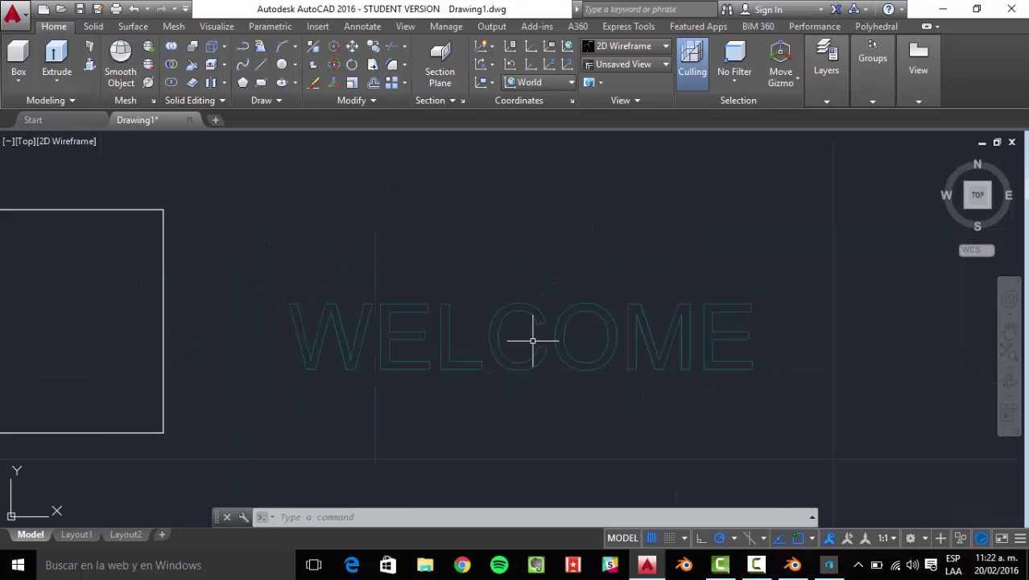
key(Return)
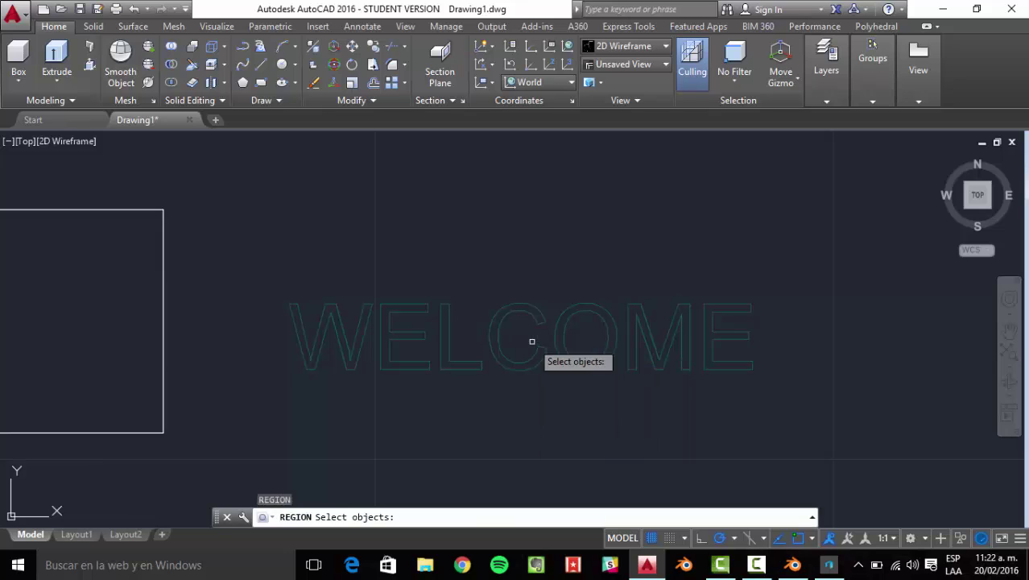
click(752, 403)
click(248, 230)
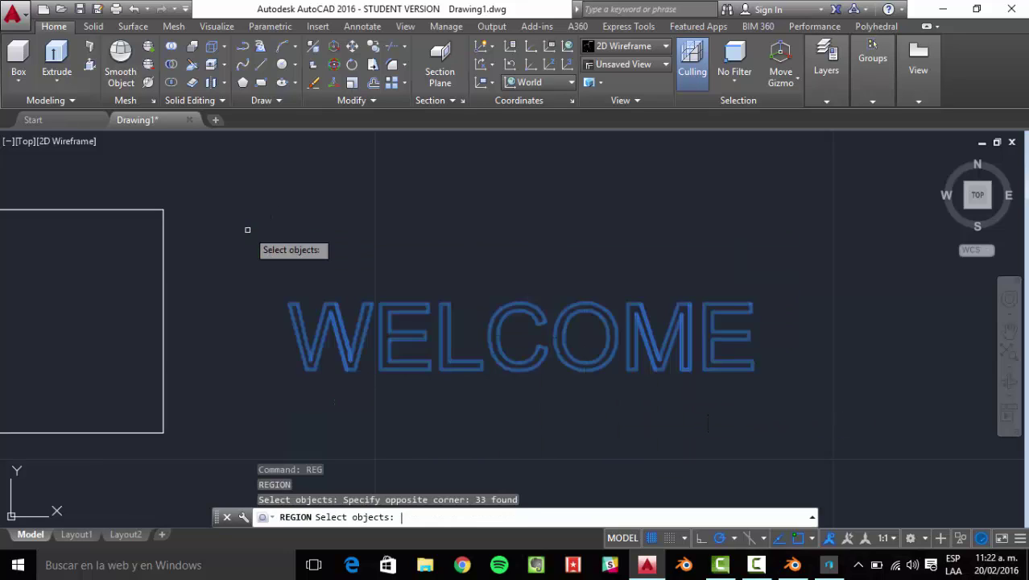
key(Return)
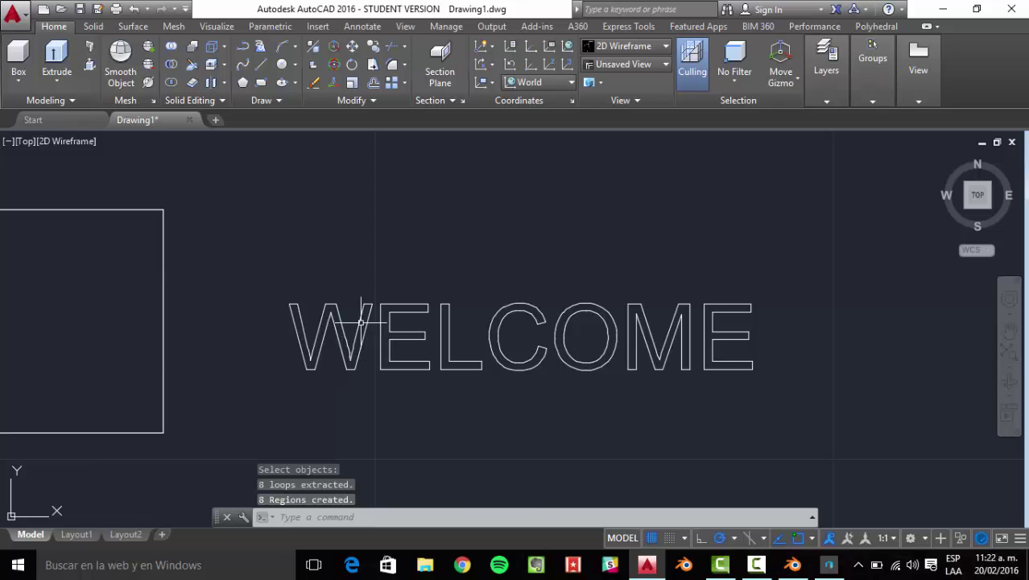
click(138, 241)
key(Escape)
click(740, 408)
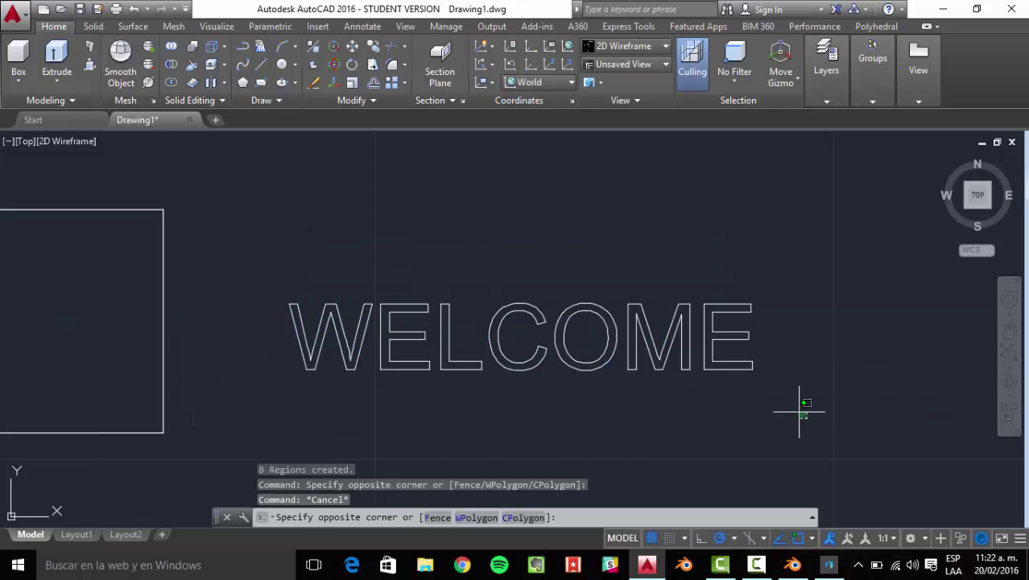
click(187, 228)
key(Escape)
Orbit from the top view to an angled 3D view of the WELCOME lettering and the box
scroll(459, 397, down, 3)
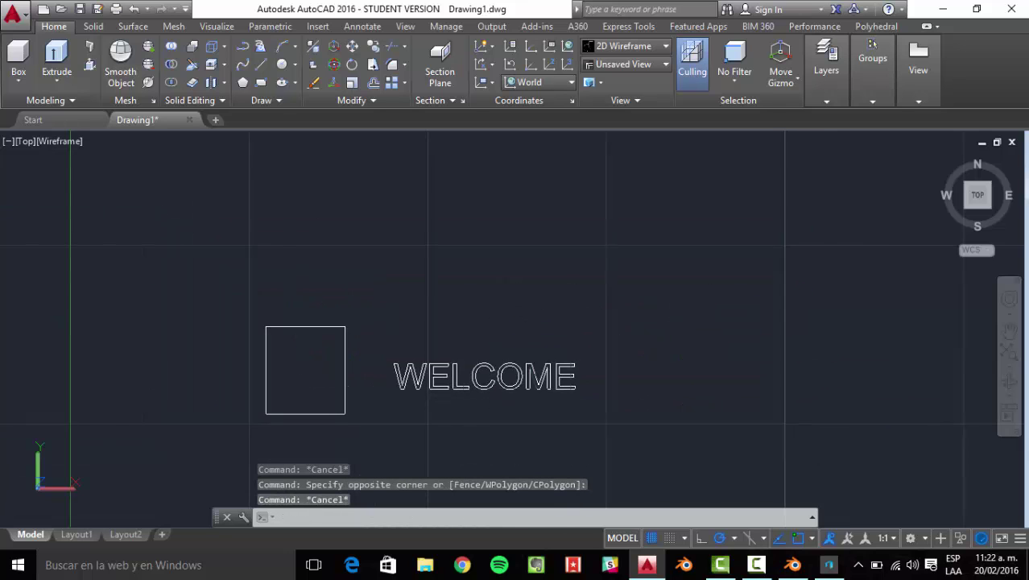
shift+middle_drag(459, 398, 533, 175)
scroll(475, 327, up, 6)
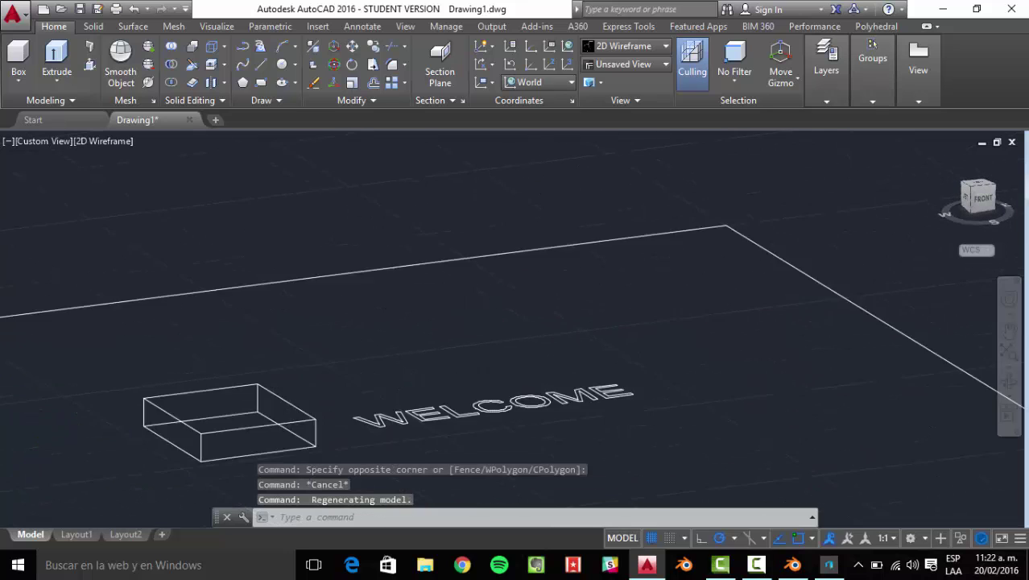
middle_drag(479, 331, 424, 176)
scroll(425, 175, down, 1)
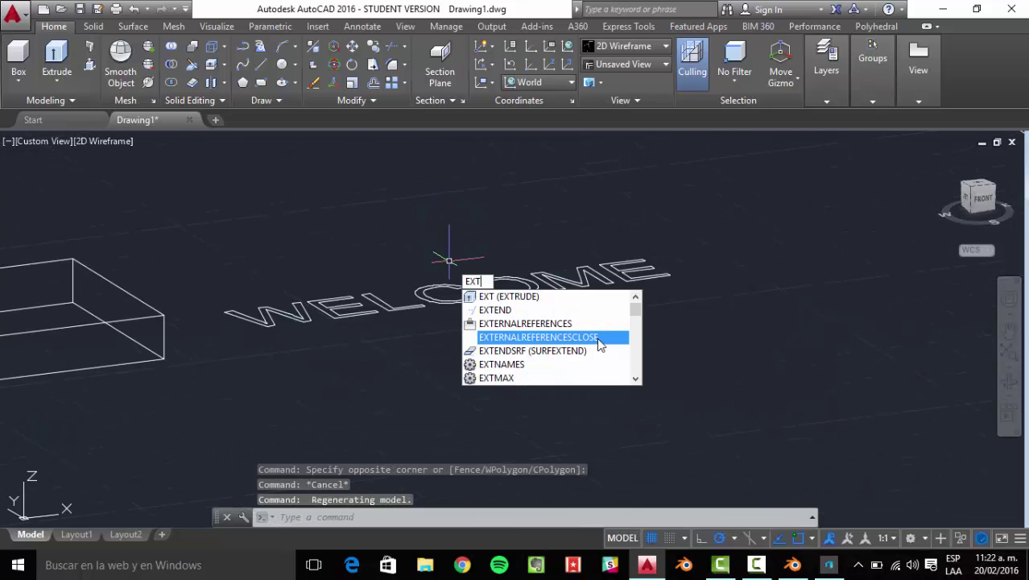
key(Escape)
click(682, 315)
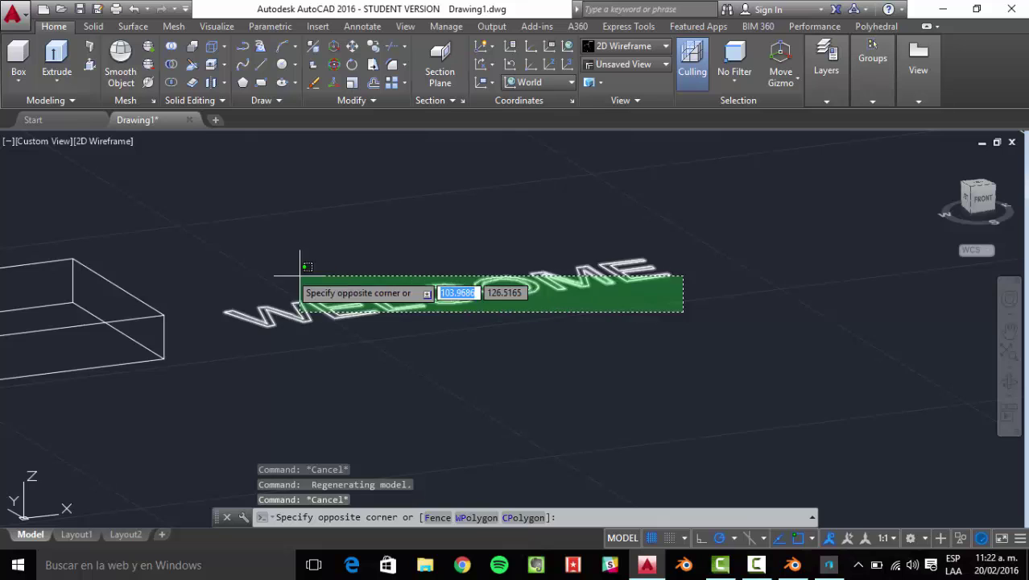
click(292, 269)
key(Escape)
Extrude the whole WELCOME lettering upward, picking the extrusion height freehand above the letters
text(ext)
key(Return)
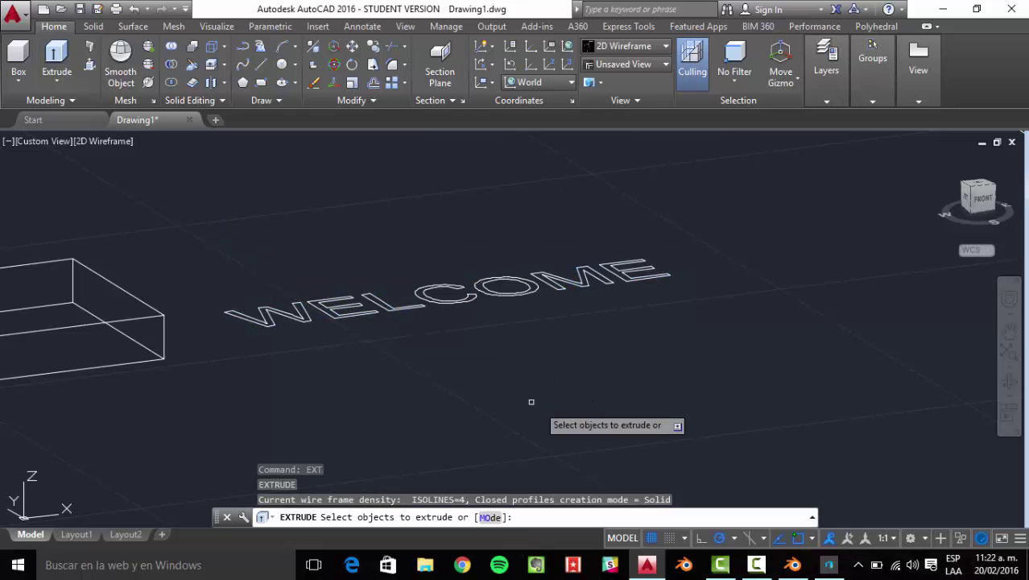
click(726, 356)
click(261, 243)
key(Return)
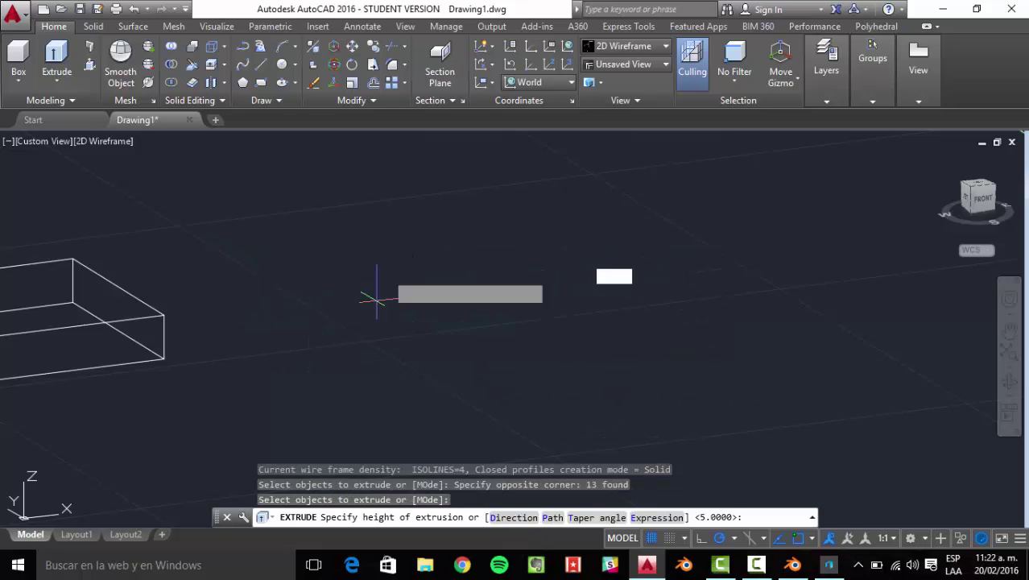
click(399, 226)
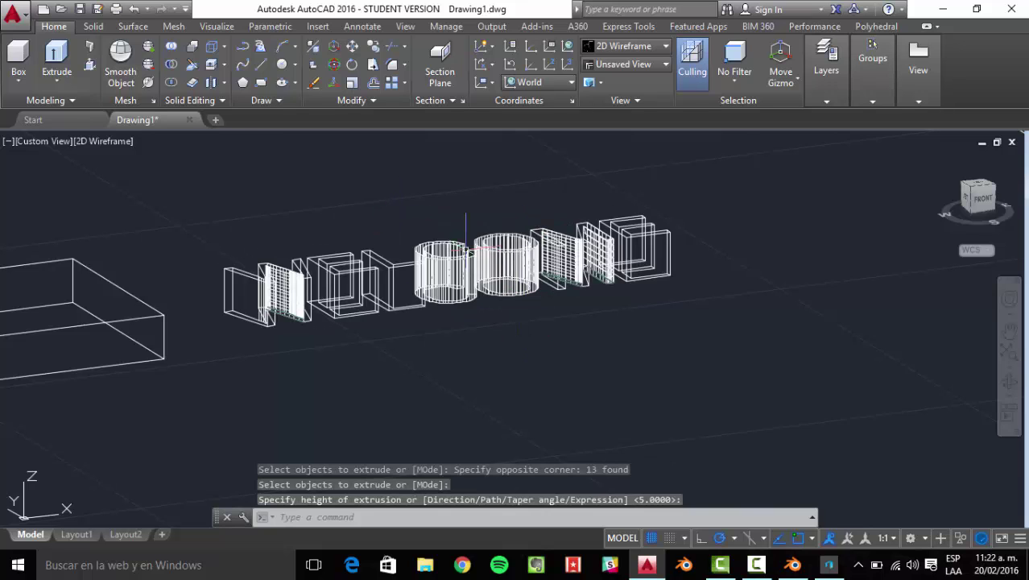
Examine the extruded M from above and at an angle, checking its diagonal strokes and corner edges
scroll(465, 243, up, 8)
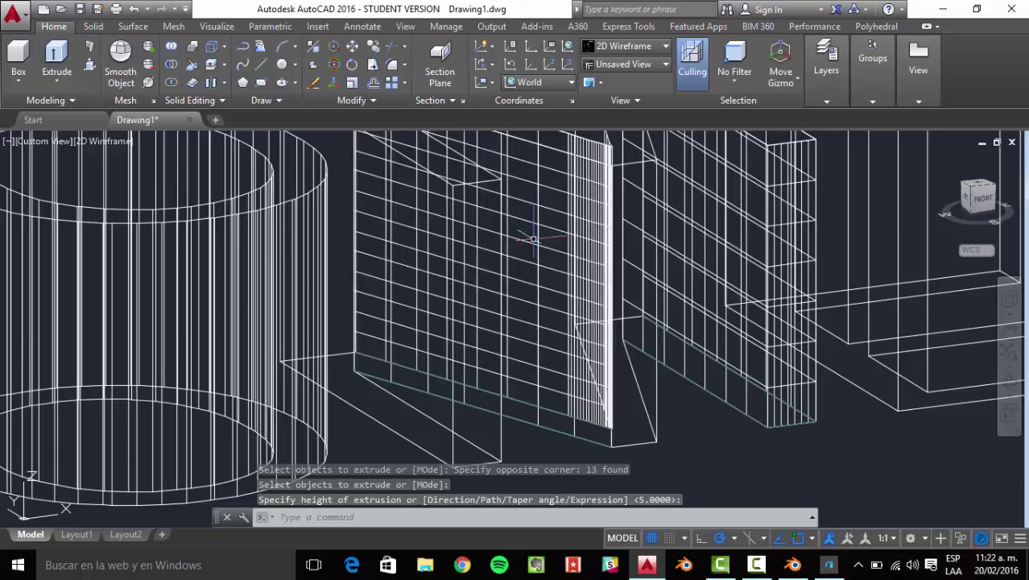
scroll(533, 238, down, 3)
mouse_move(533, 238)
middle_down()
mouse_move(524, 252)
mouse_move(558, 283)
mouse_move(540, 237)
mouse_move(598, 191)
mouse_move(602, 350)
mouse_move(578, 391)
mouse_move(575, 367)
mouse_move(556, 395)
mouse_move(551, 383)
mouse_move(524, 389)
middle_up()
click(509, 327)
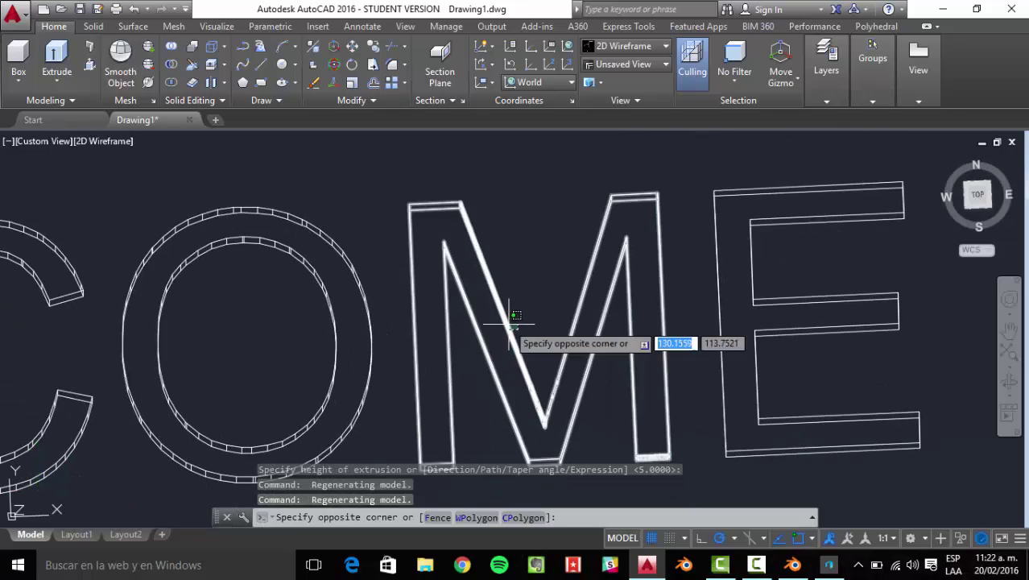
key(Escape)
scroll(501, 299, up, 3)
click(526, 305)
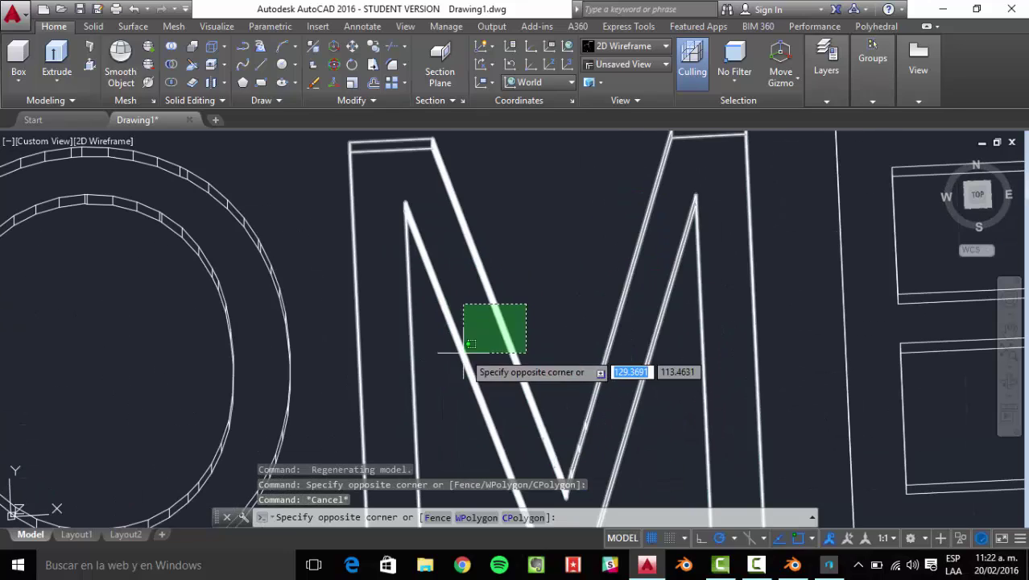
click(471, 345)
scroll(480, 280, up, 5)
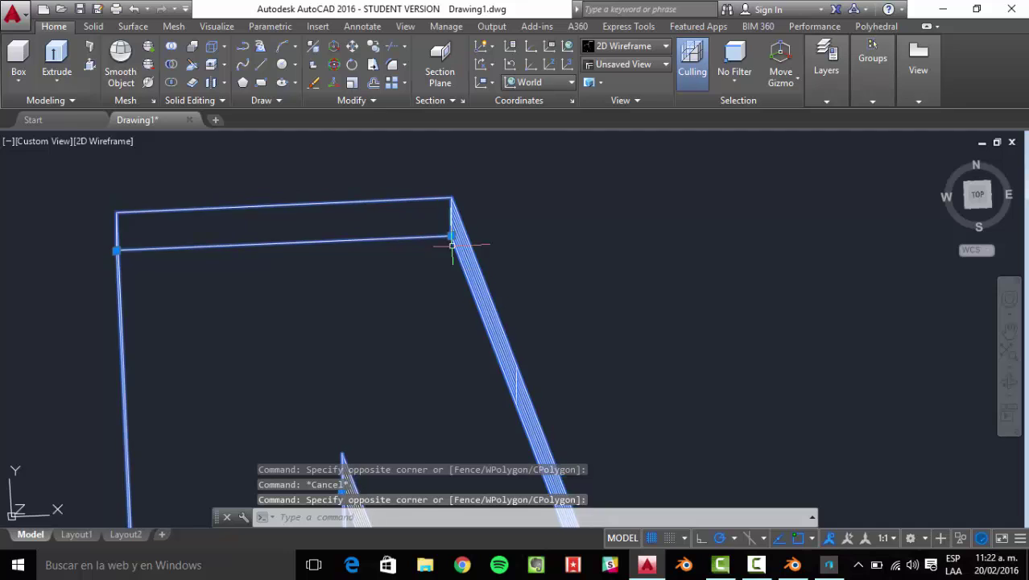
key(Escape)
scroll(450, 274, down, 6)
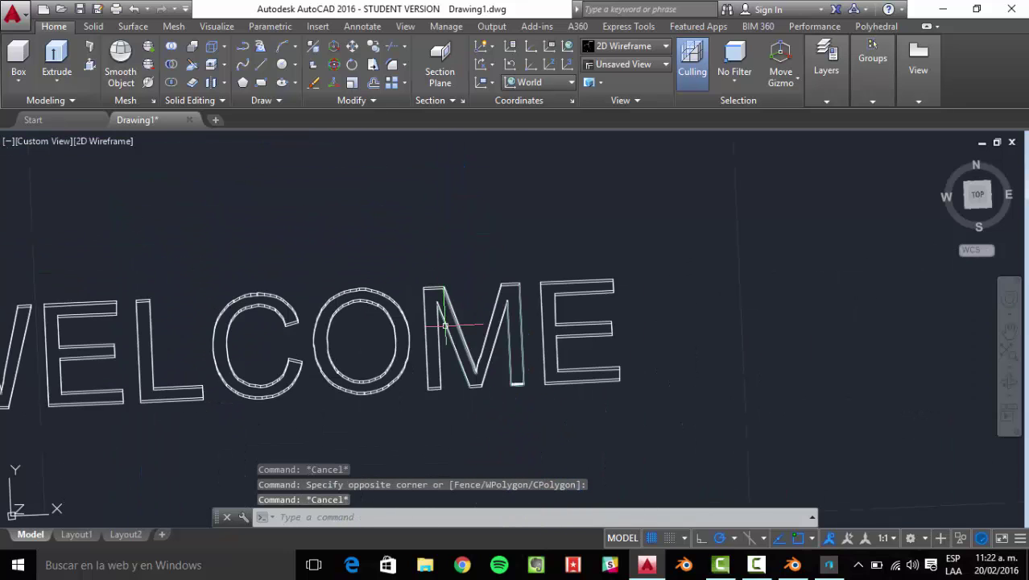
scroll(483, 323, up, 3)
scroll(505, 351, down, 4)
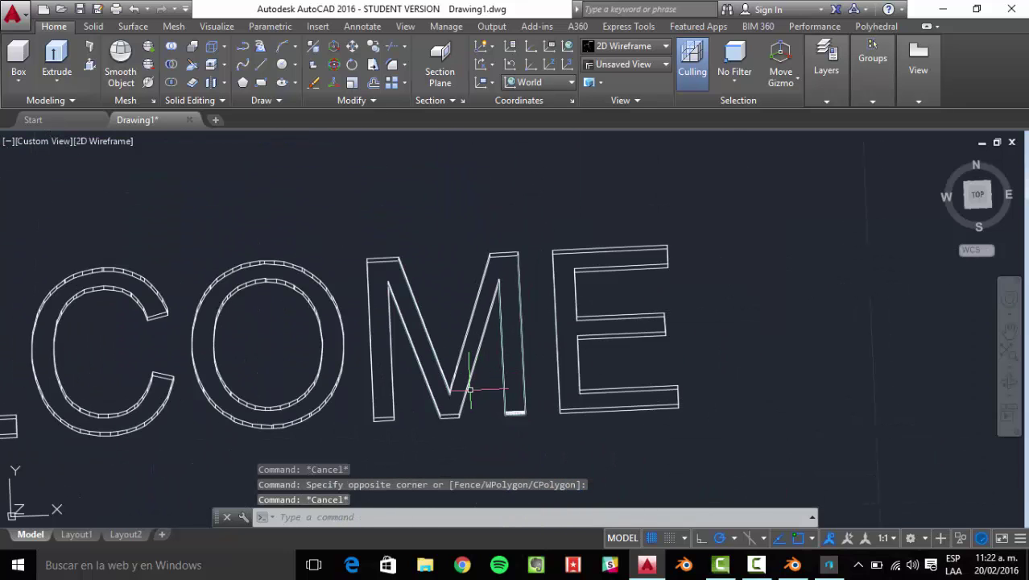
shift+middle_drag(470, 390, 481, 323)
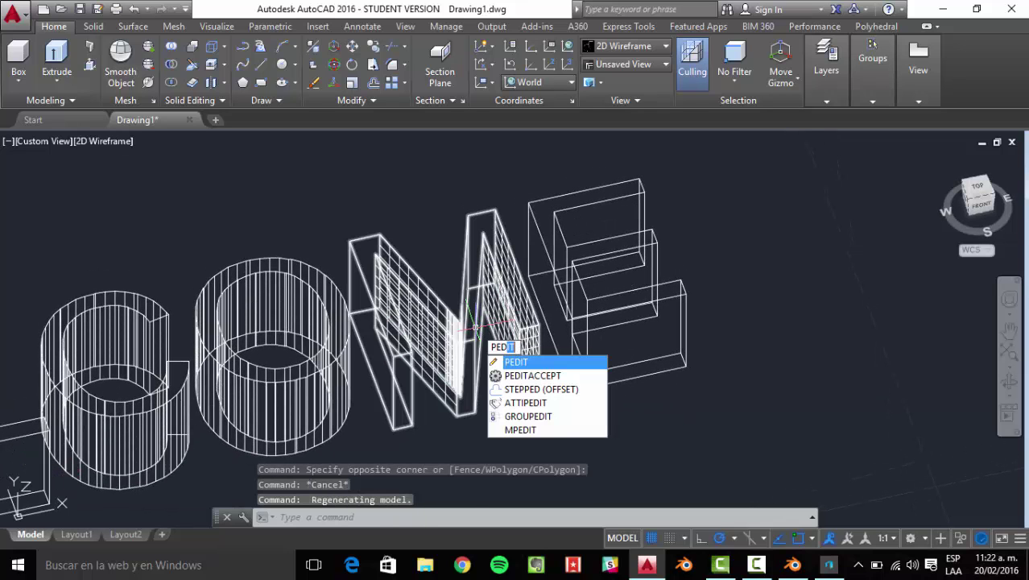
key(Return)
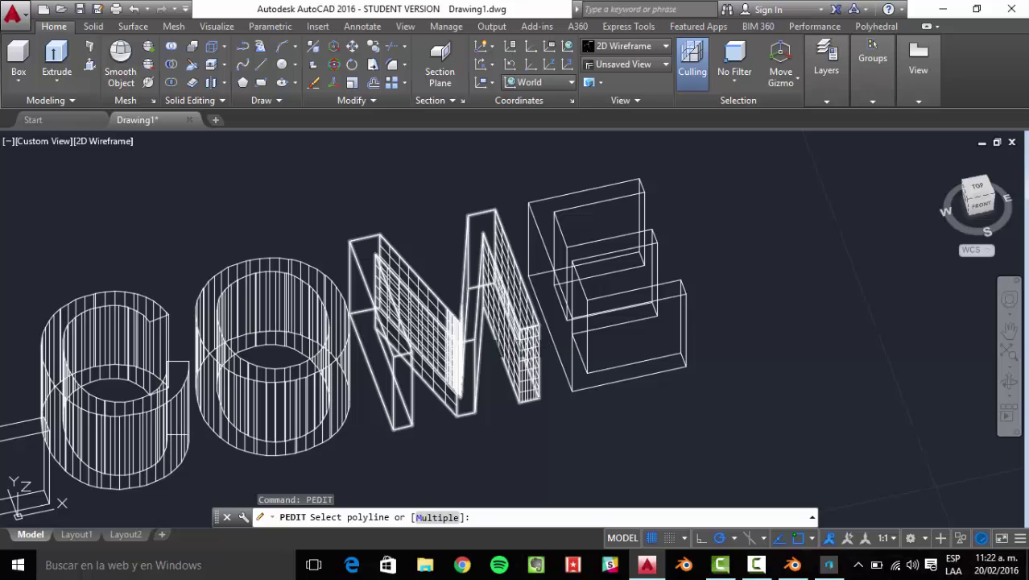
key(Escape)
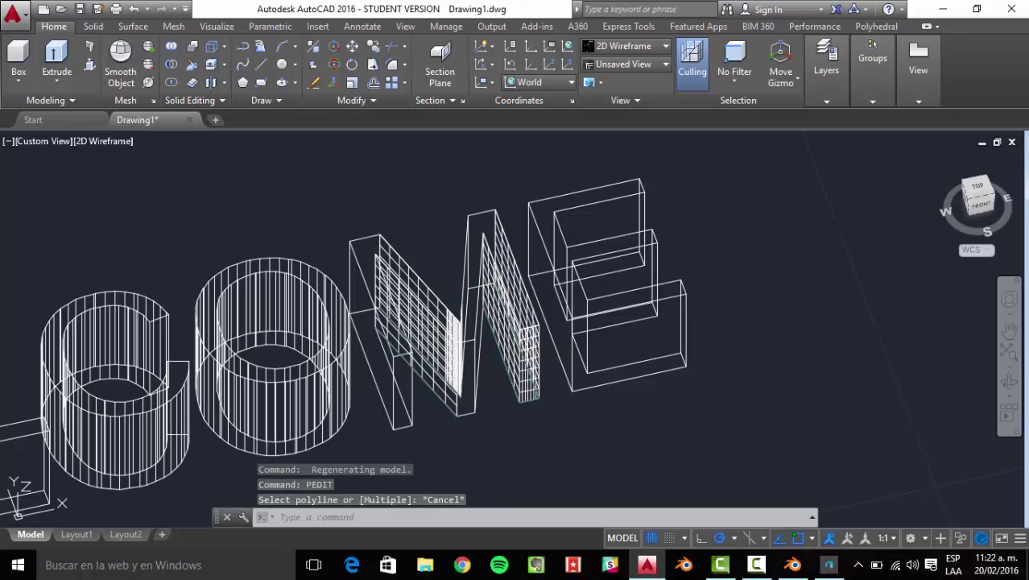
click(413, 275)
click(427, 304)
key(Escape)
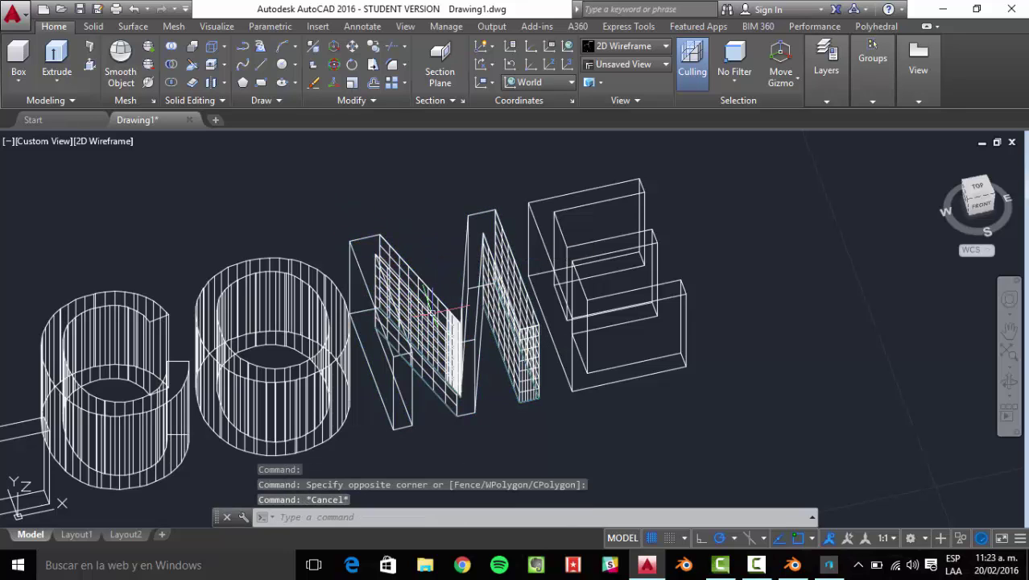
Examine the extruded W and its neighbouring letters from several angles, checking the dense lines on the W's diagonal stroke
scroll(469, 251, down, 5)
scroll(344, 301, up, 5)
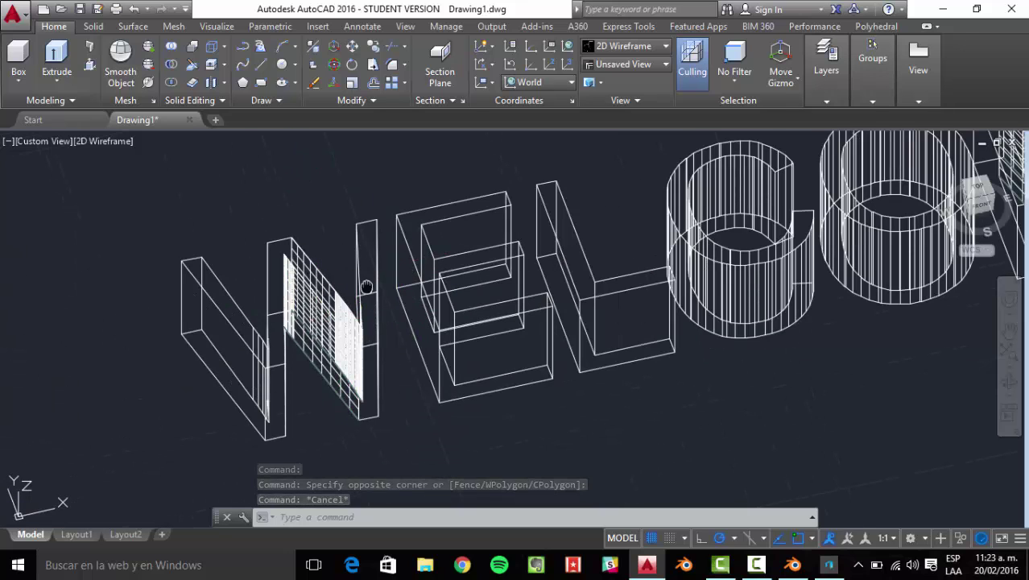
middle_drag(366, 287, 351, 297)
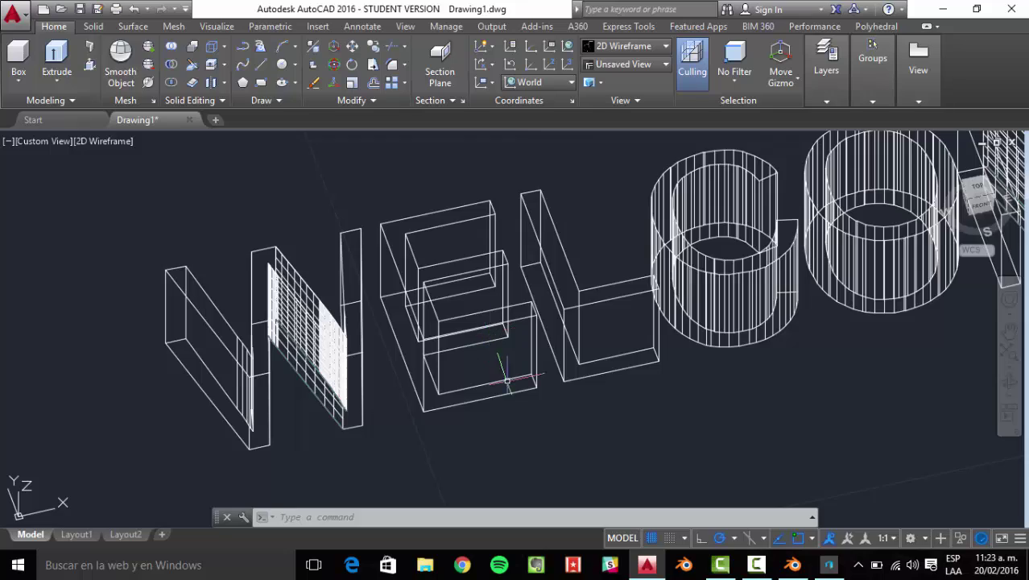
scroll(488, 363, up, 2)
scroll(488, 364, down, 1)
shift+middle_drag(488, 364, 524, 298)
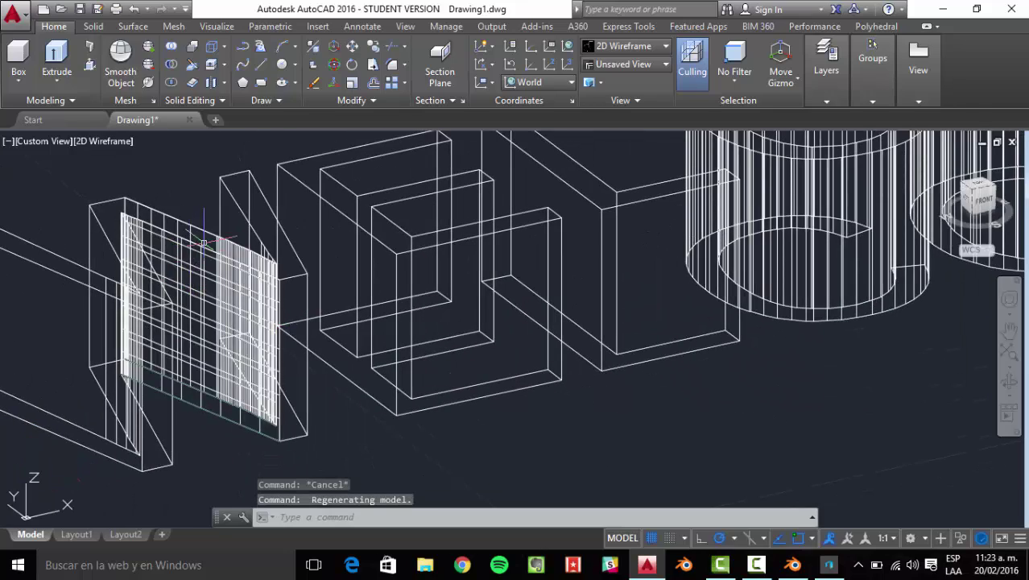
scroll(165, 286, down, 3)
shift+middle_drag(165, 286, 507, 310)
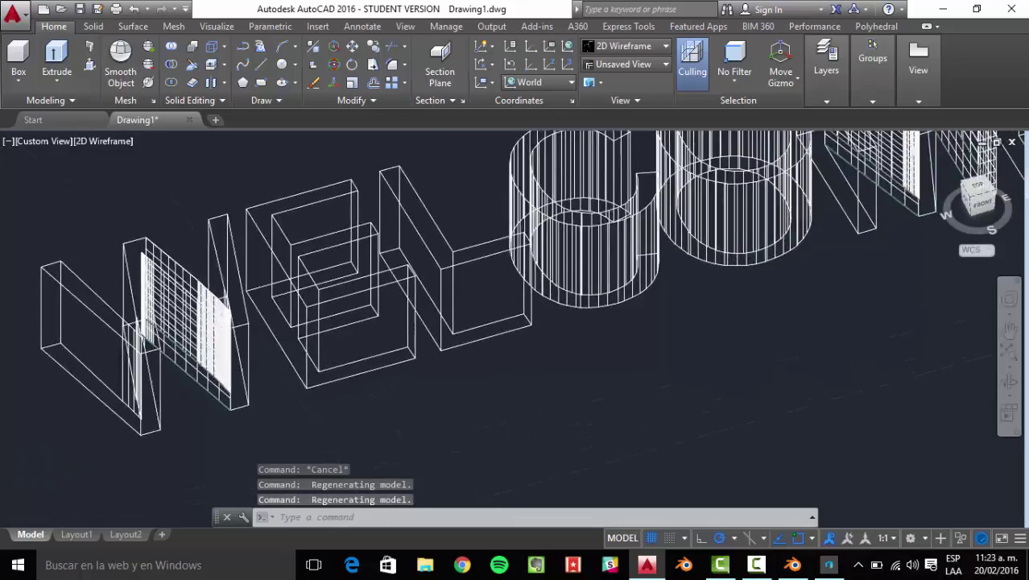
Examine the extruded WELCOME lettering beside the box, checking the dense lines on the W and the overall size relative to the box
scroll(507, 310, down, 4)
scroll(582, 277, up, 2)
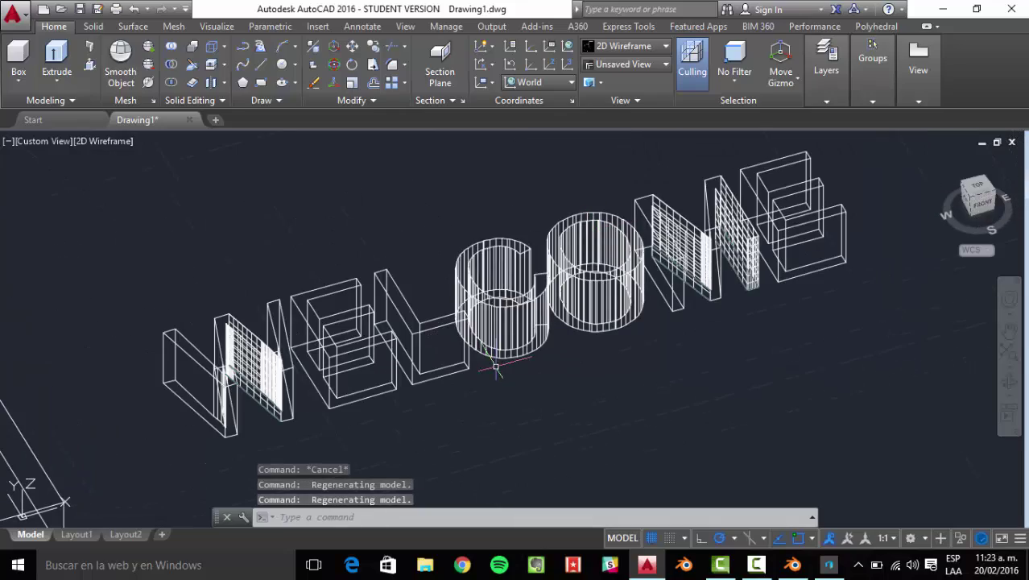
shift+middle_drag(490, 361, 496, 302)
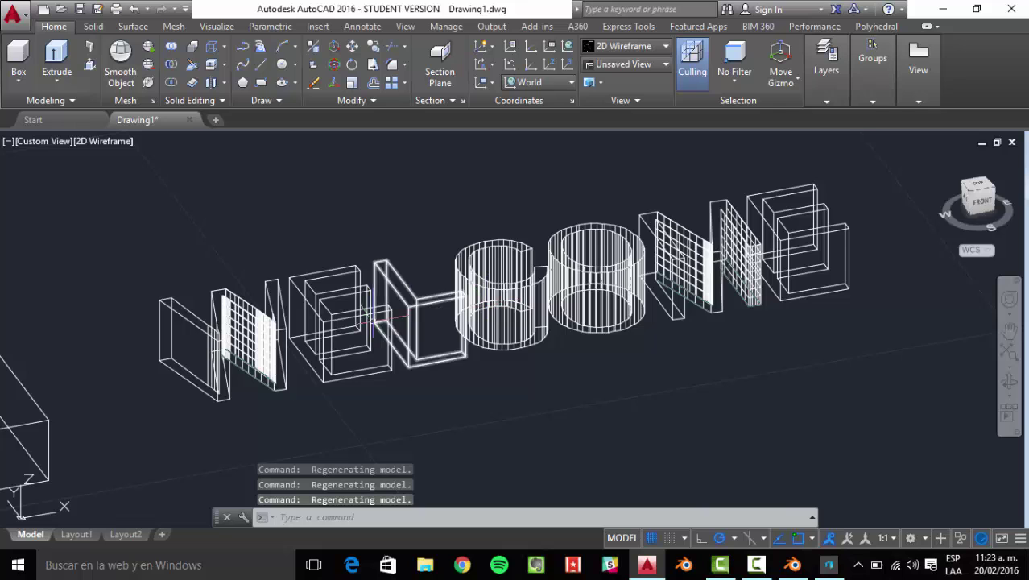
middle_drag(223, 350, 398, 278)
scroll(182, 320, up, 2)
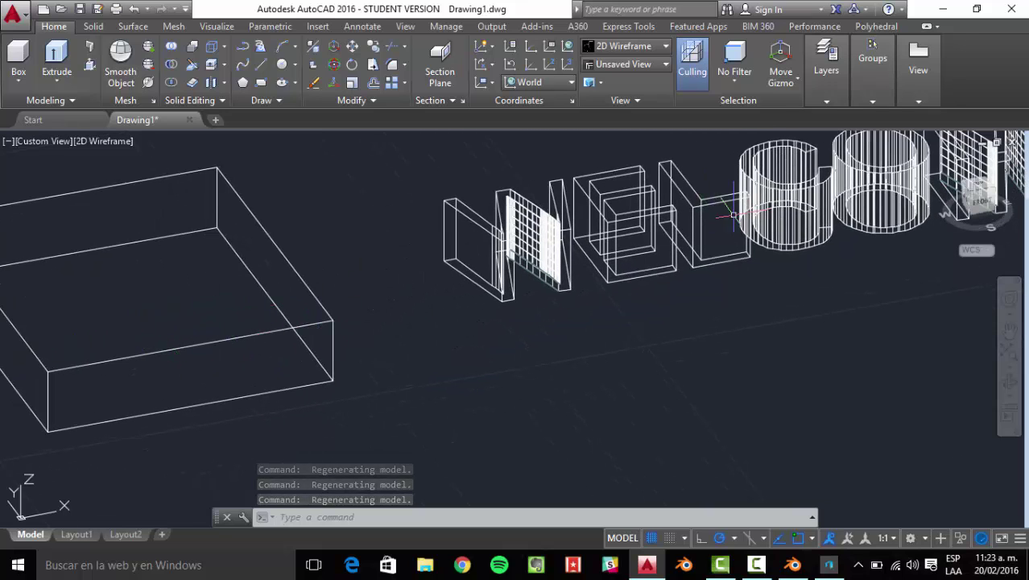
scroll(252, 307, down, 3)
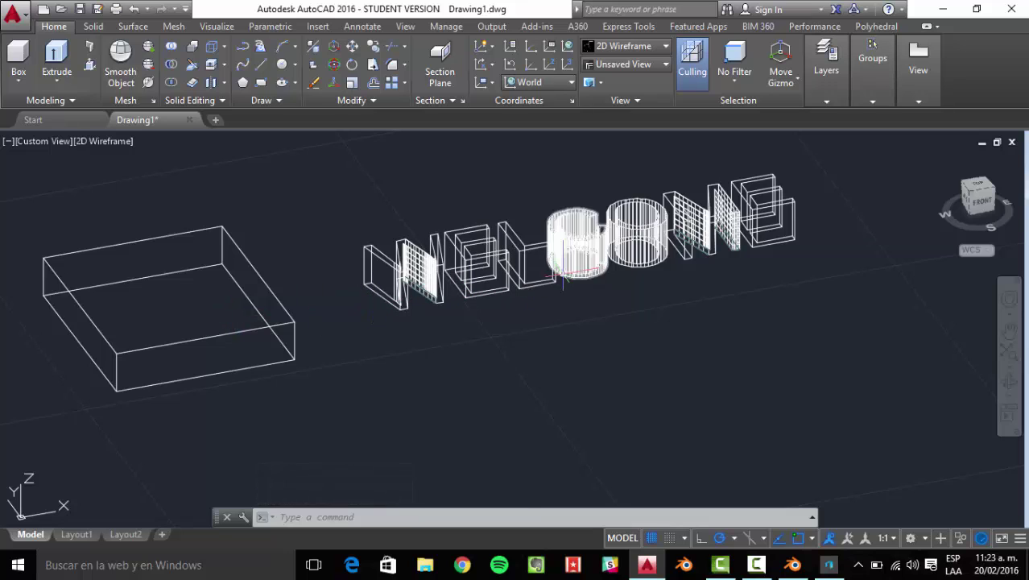
scroll(602, 210, up, 4)
scroll(355, 307, down, 2)
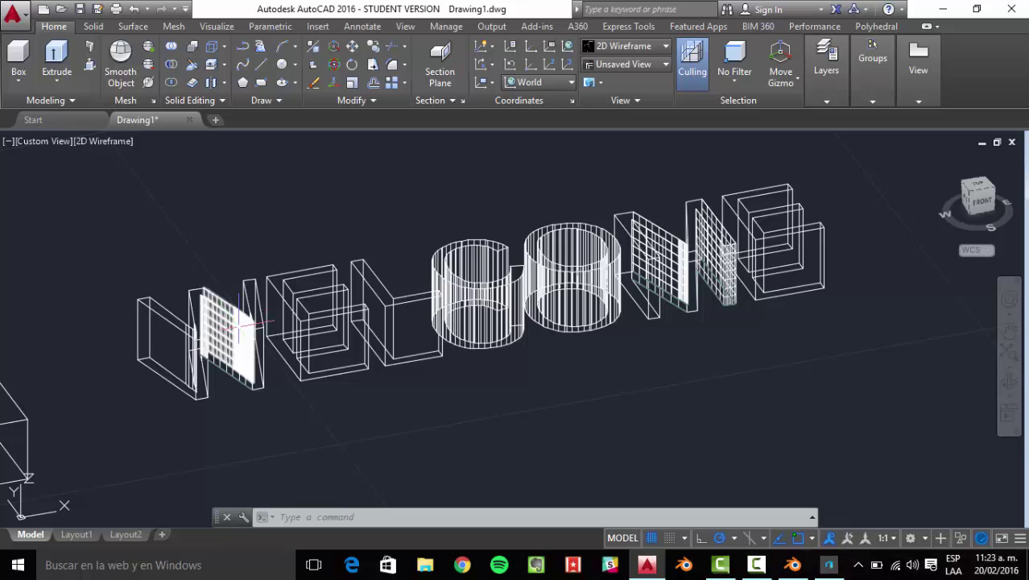
scroll(251, 342, up, 3)
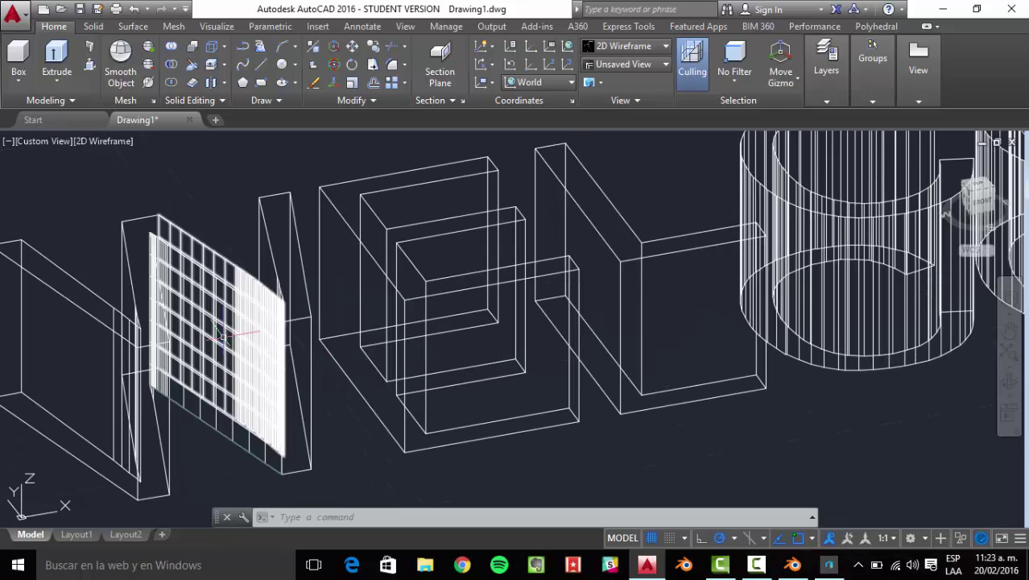
scroll(237, 288, down, 1)
scroll(596, 314, down, 5)
scroll(532, 346, up, 4)
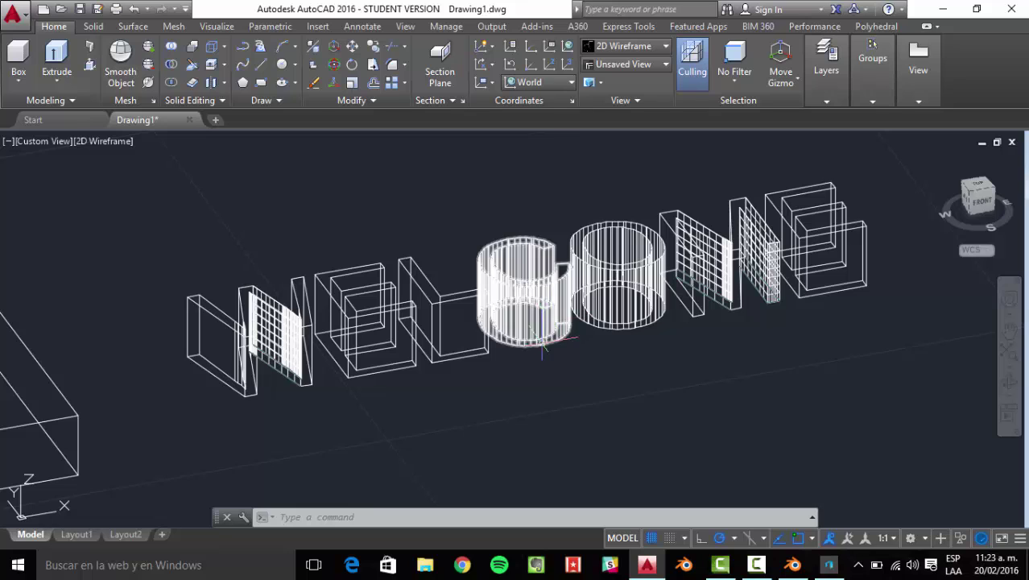
Move all the extruded WELCOME letters onto the box, using a base point at the lower edge of the C
scroll(597, 258, down, 2)
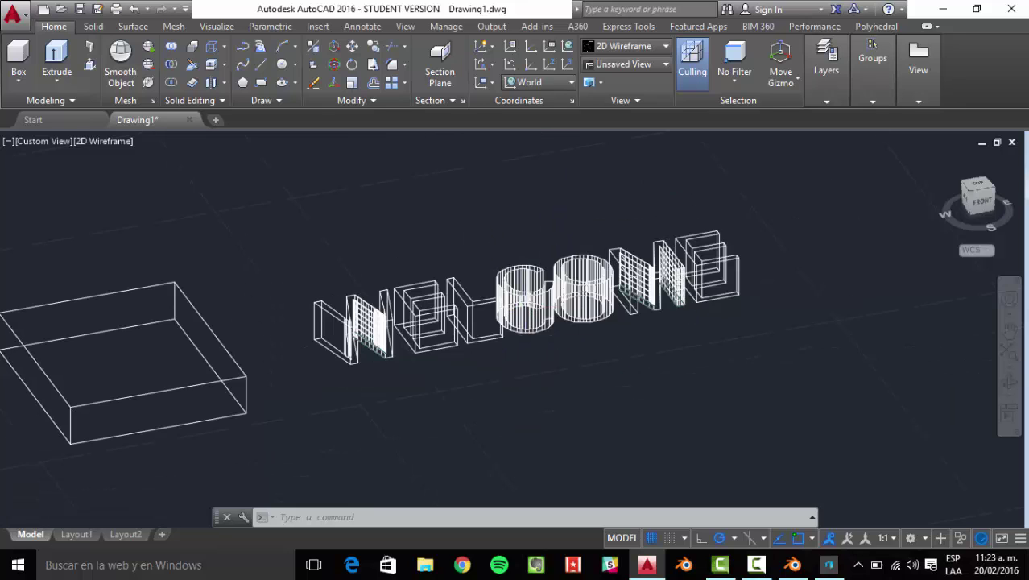
scroll(612, 306, up, 2)
scroll(625, 336, down, 2)
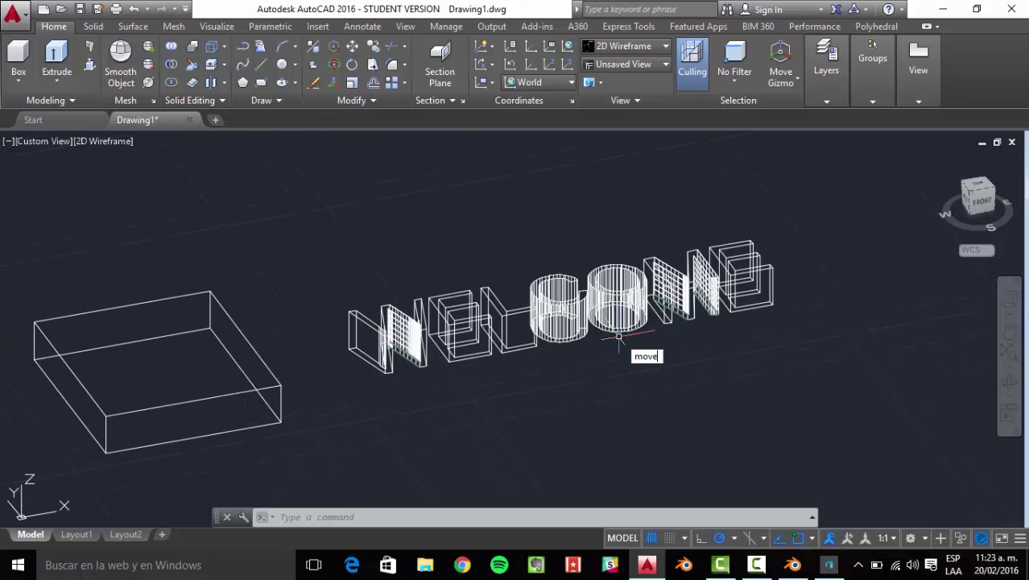
key(Return)
click(842, 383)
click(346, 199)
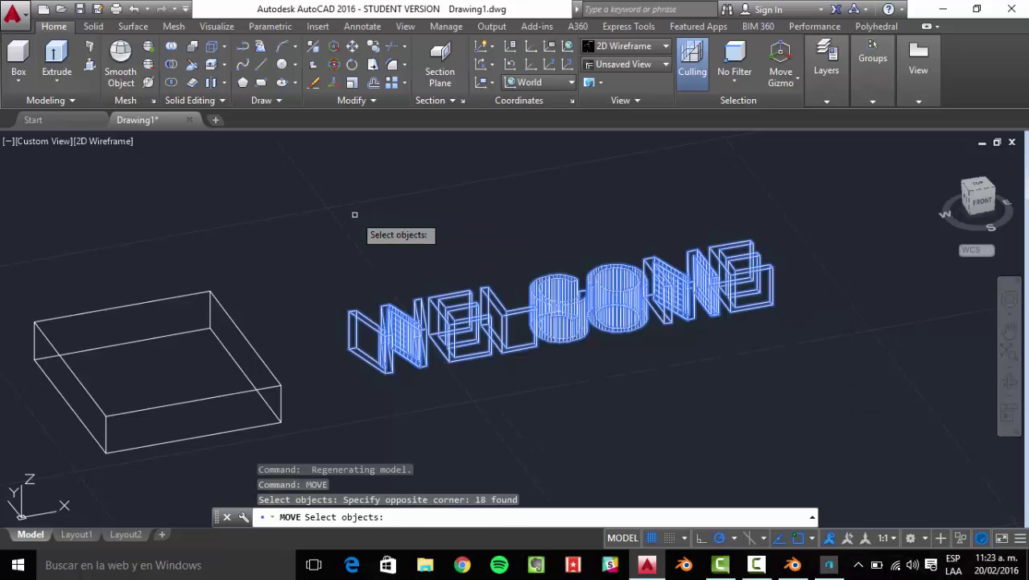
key(Return)
click(564, 339)
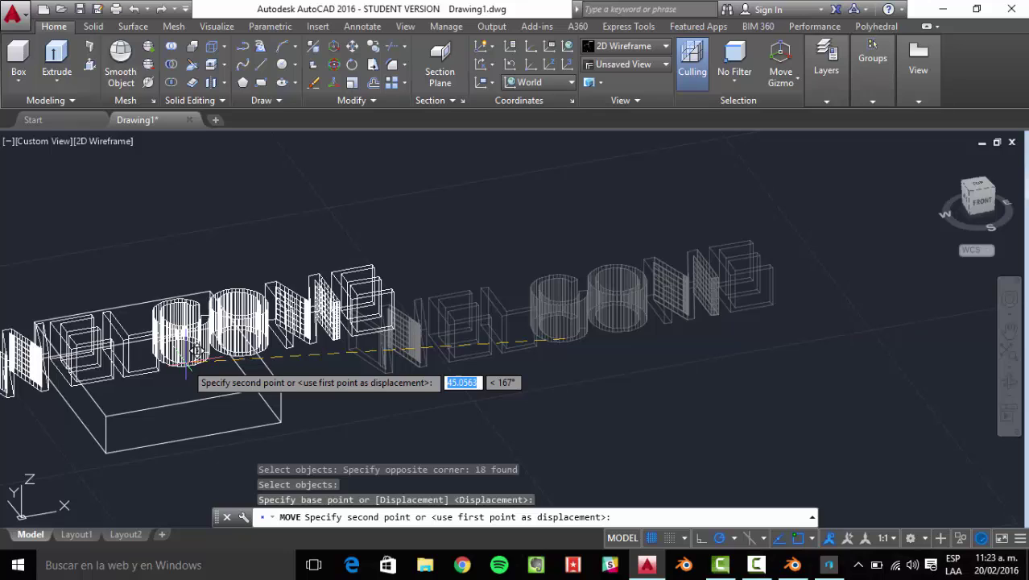
click(199, 362)
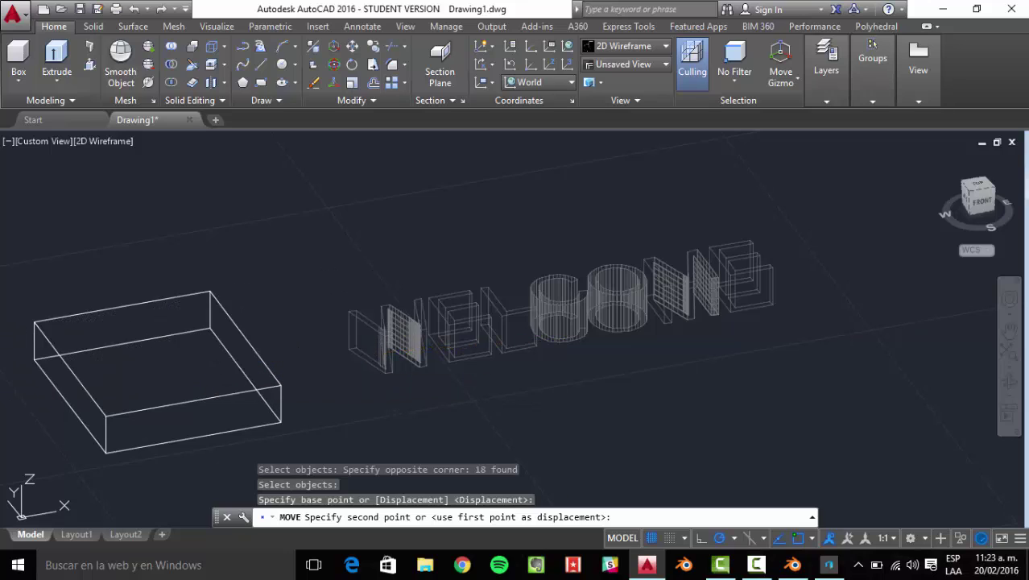
Inspect the moved lettering over the box from an angle and set the view to Top
scroll(201, 358, up, 1)
scroll(201, 357, down, 1)
shift+middle_drag(200, 359, 357, 336)
scroll(240, 337, down, 1)
scroll(240, 338, up, 2)
scroll(357, 335, down, 1)
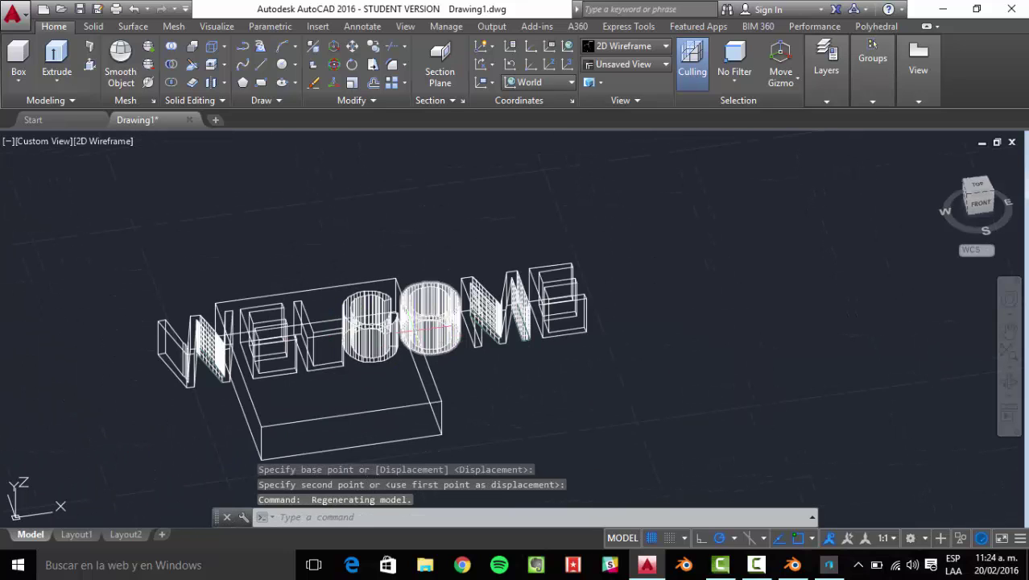
shift+middle_drag(359, 373, 320, 372)
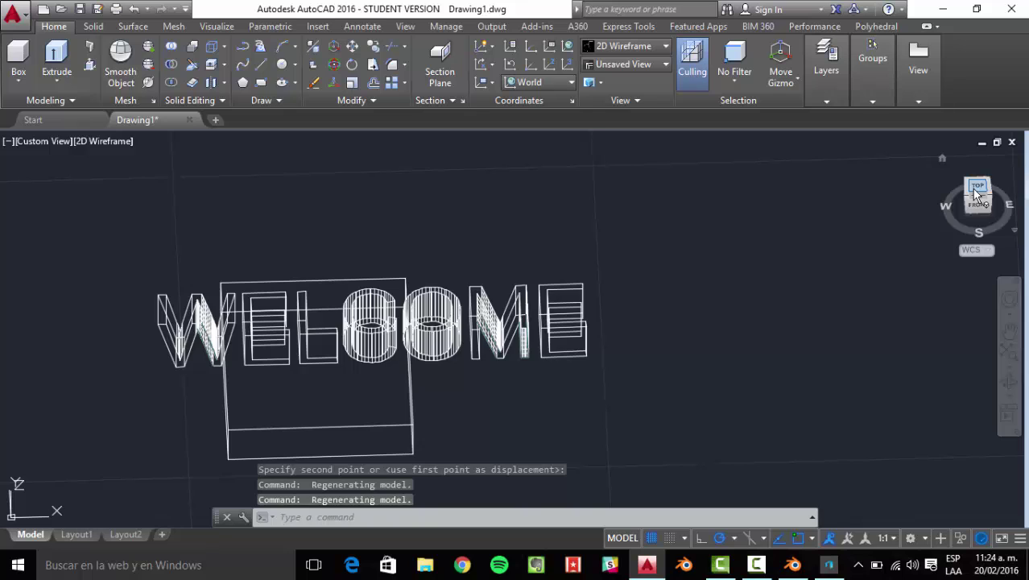
click(977, 194)
scroll(435, 267, up, 4)
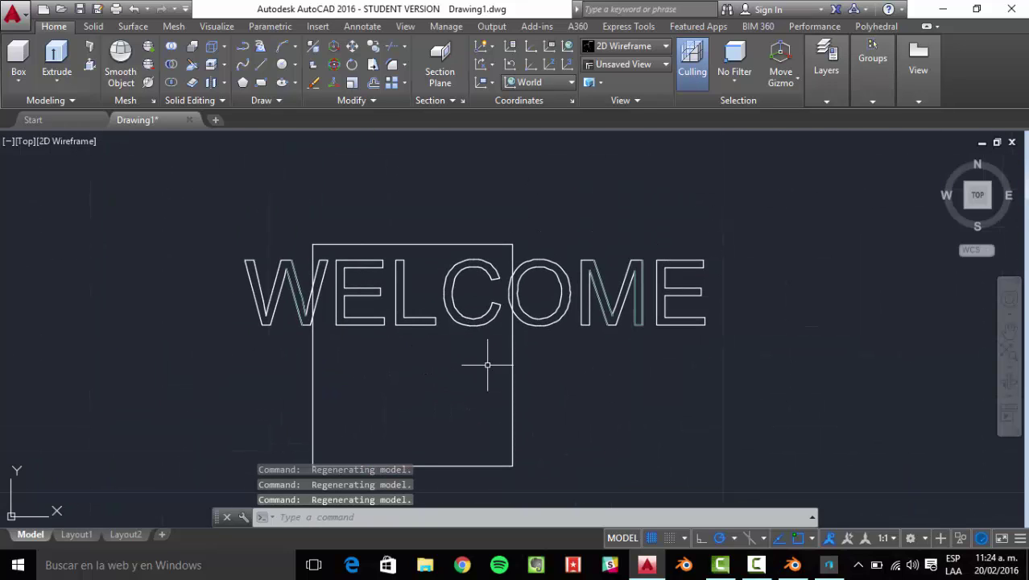
key(Escape)
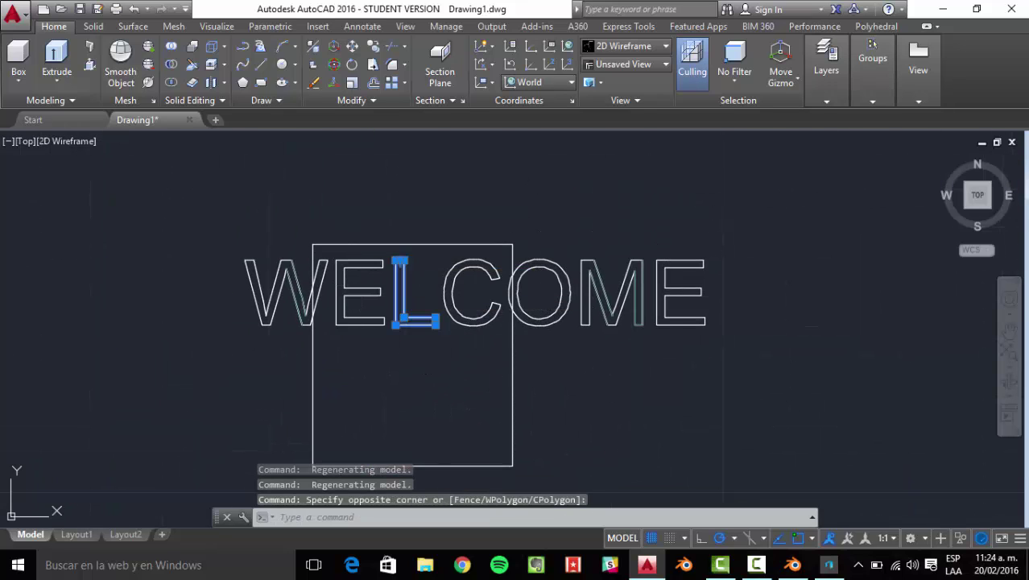
click(697, 351)
click(545, 231)
key(Escape)
click(565, 402)
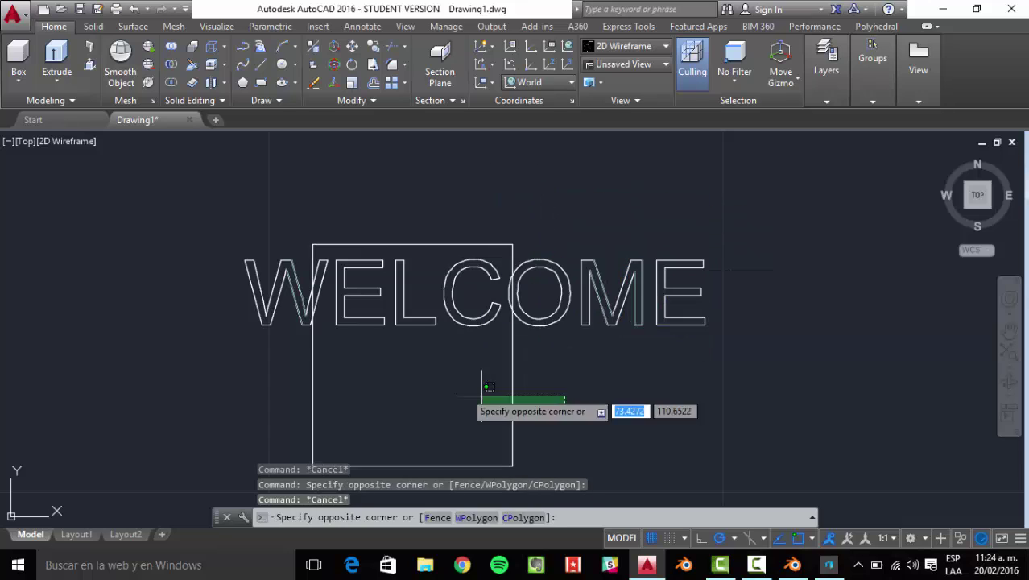
click(390, 381)
key(Escape)
scroll(498, 337, down, 1)
scroll(499, 336, up, 1)
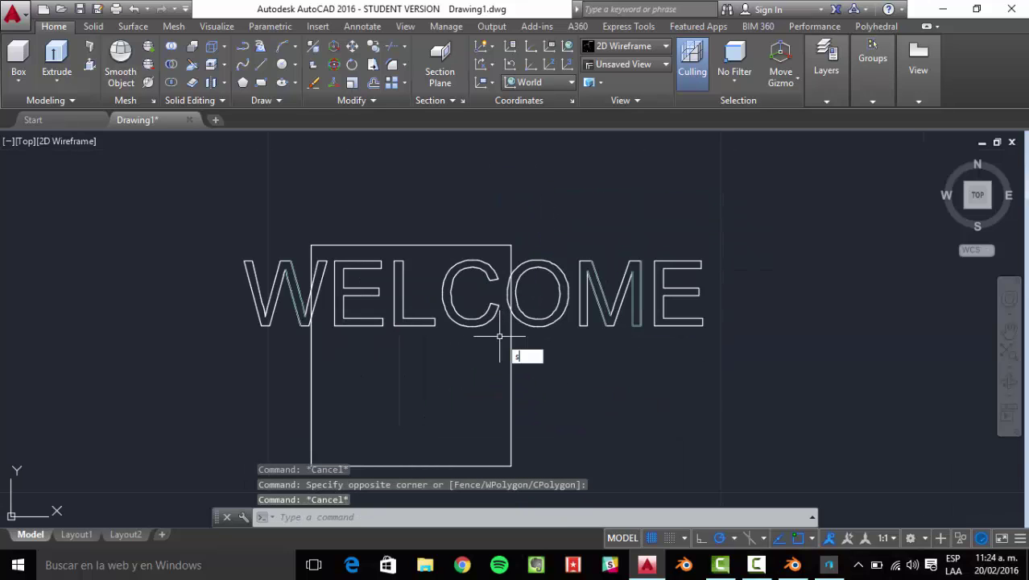
Try to scale down the WELCOME letters by reference length from the lower foot of the W, and undo the scaling
text(sca)
key(Return)
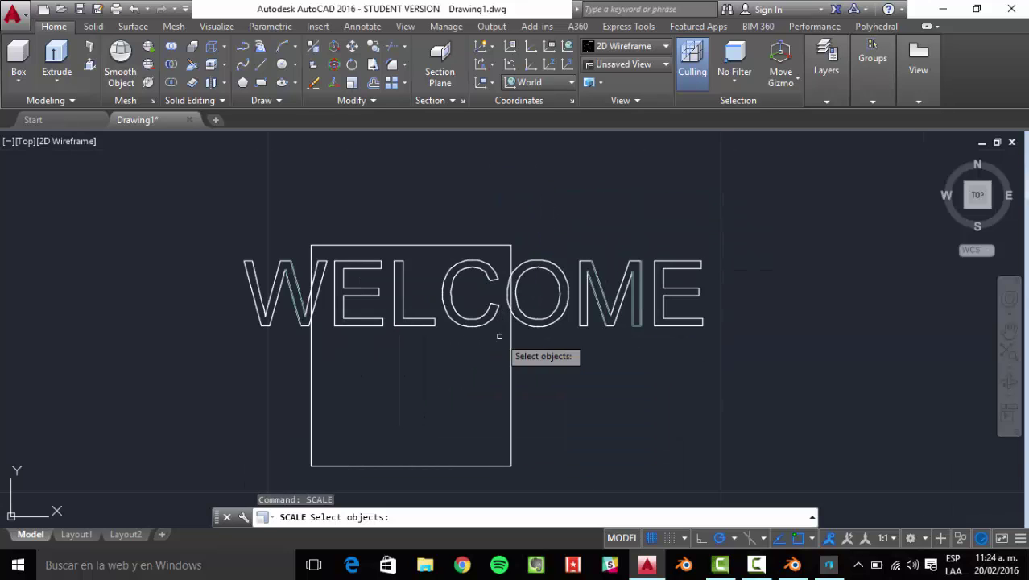
click(704, 374)
click(522, 209)
click(475, 306)
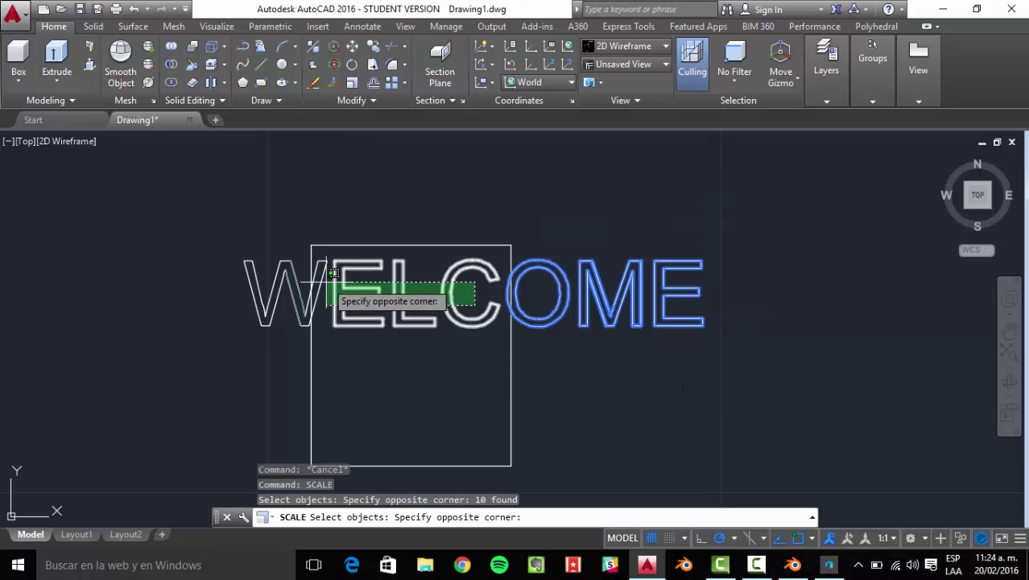
click(340, 280)
click(322, 282)
scroll(506, 277, up, 2)
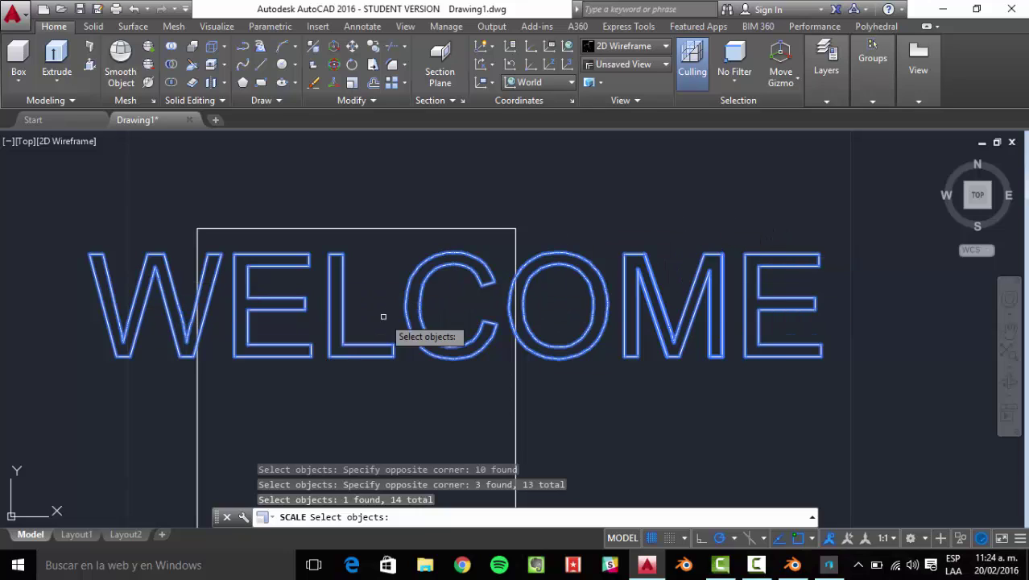
key(Return)
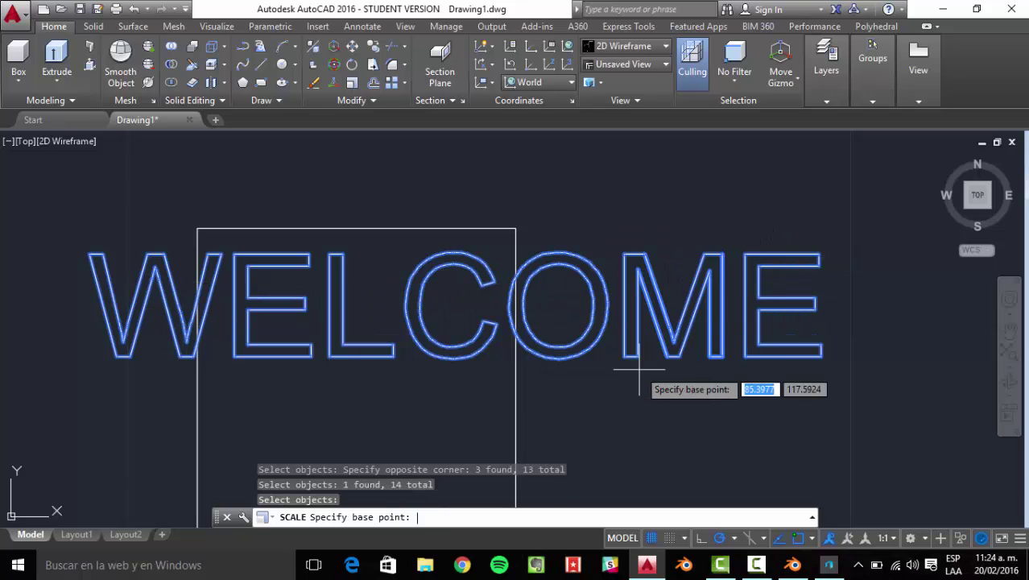
click(117, 355)
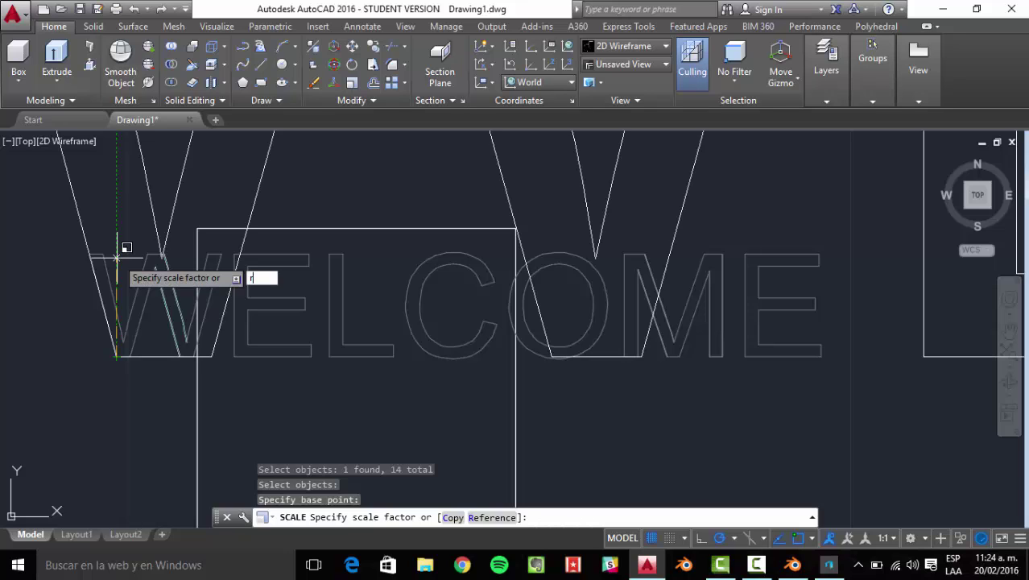
key(Return)
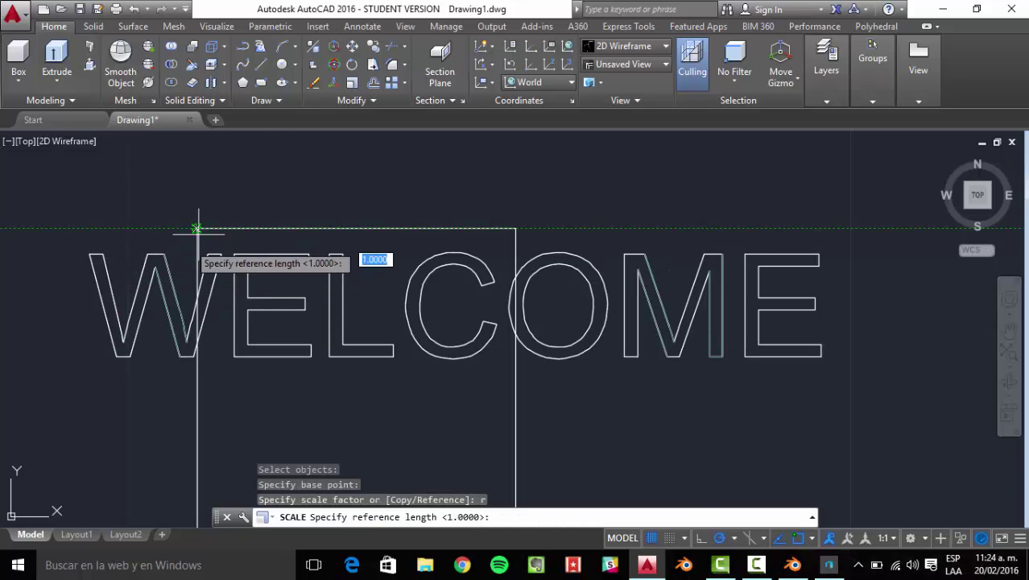
click(123, 357)
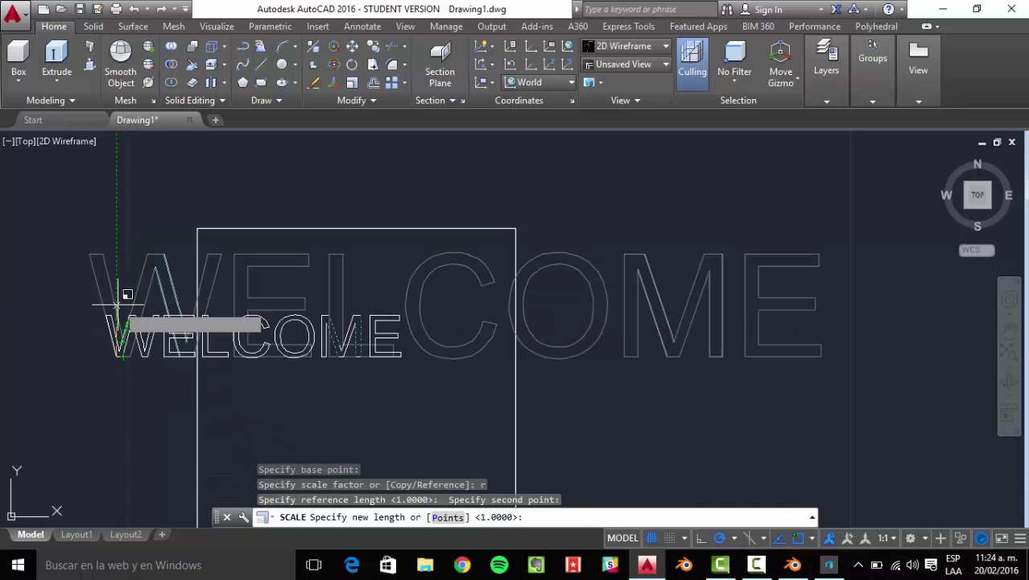
click(116, 254)
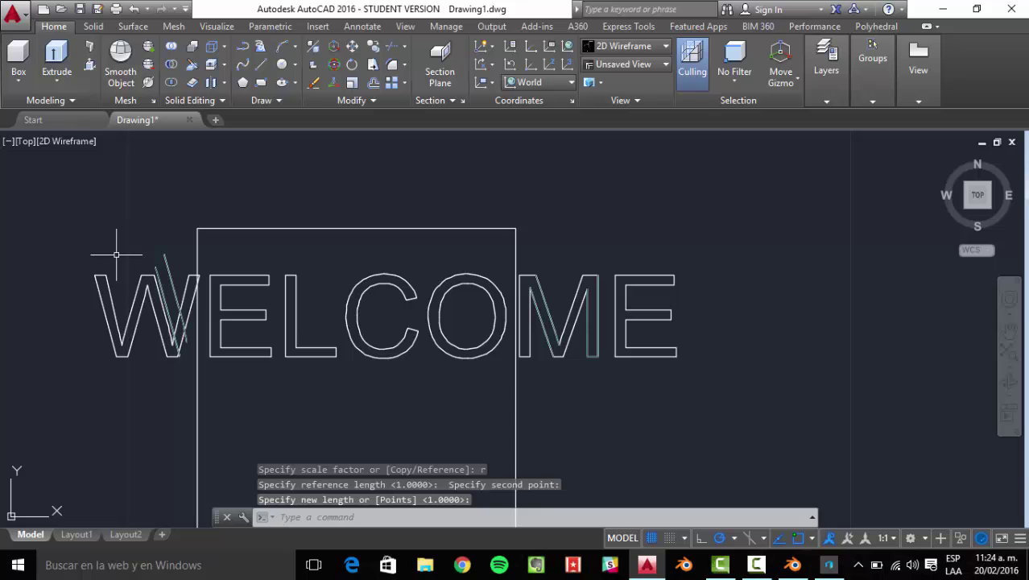
key(ctrl+z)
key(ctrl+z)
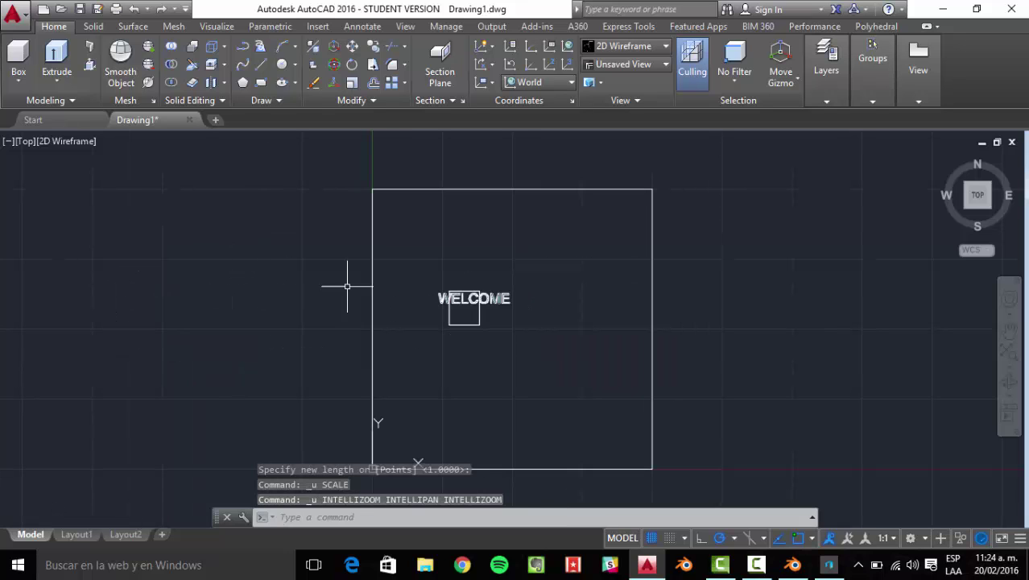
Scale down the WELCOME letters with the Reference option, using the W's lower foot as base point and picking a shorter new length freehand
scroll(499, 292, up, 6)
scroll(349, 304, down, 3)
middle_drag(349, 304, 485, 324)
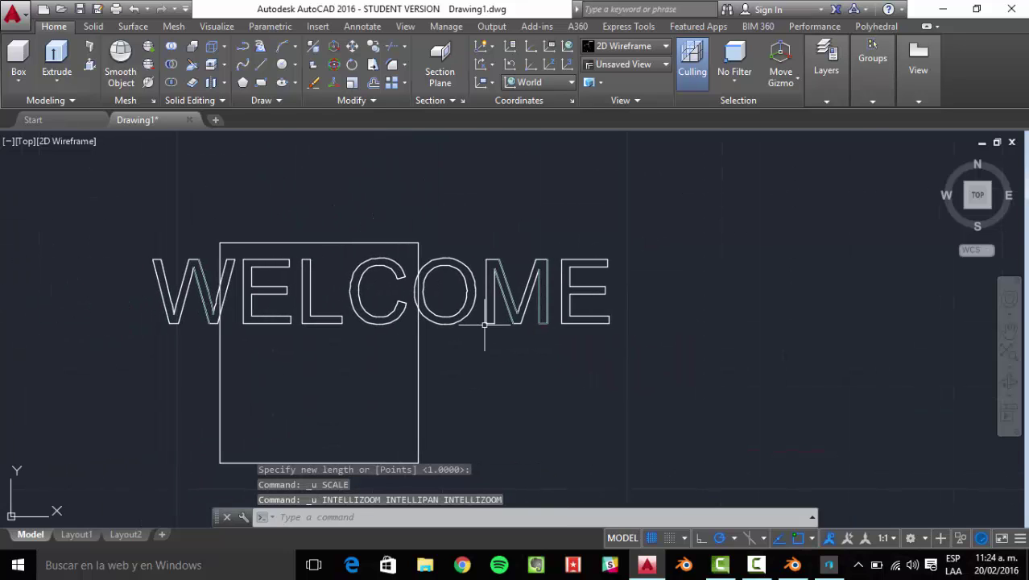
key(Return)
click(639, 375)
click(440, 210)
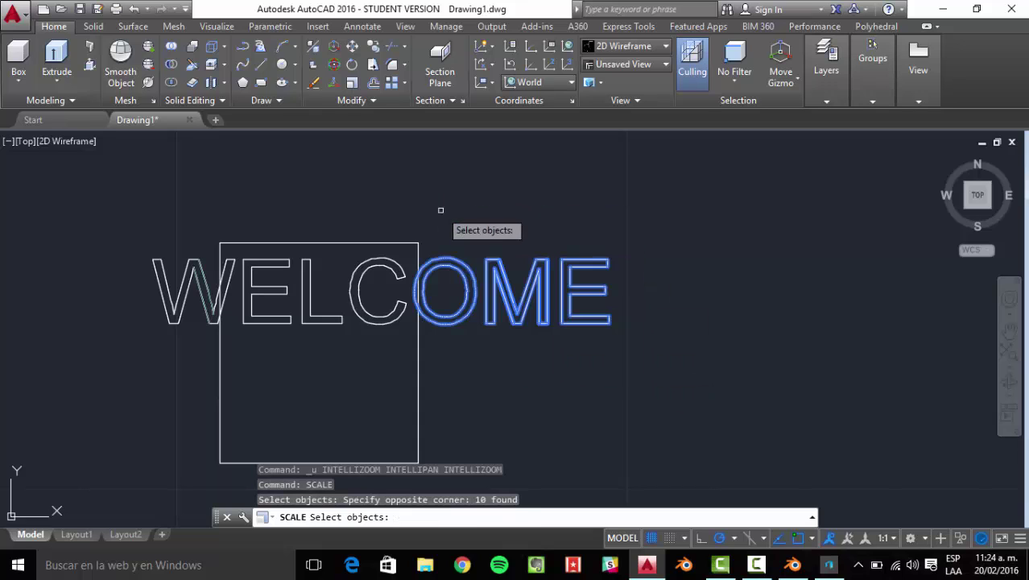
click(392, 291)
click(215, 300)
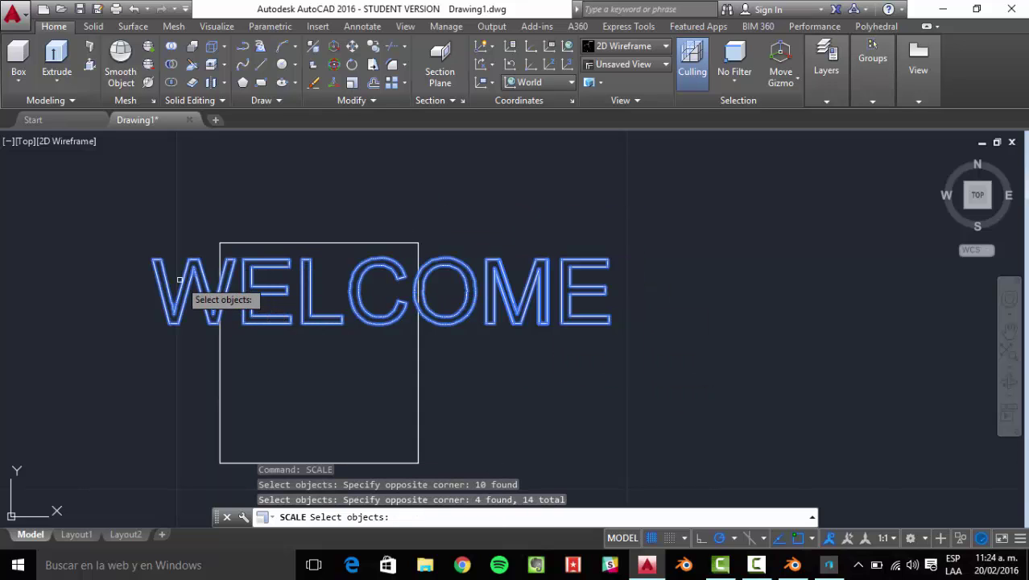
key(Return)
click(173, 323)
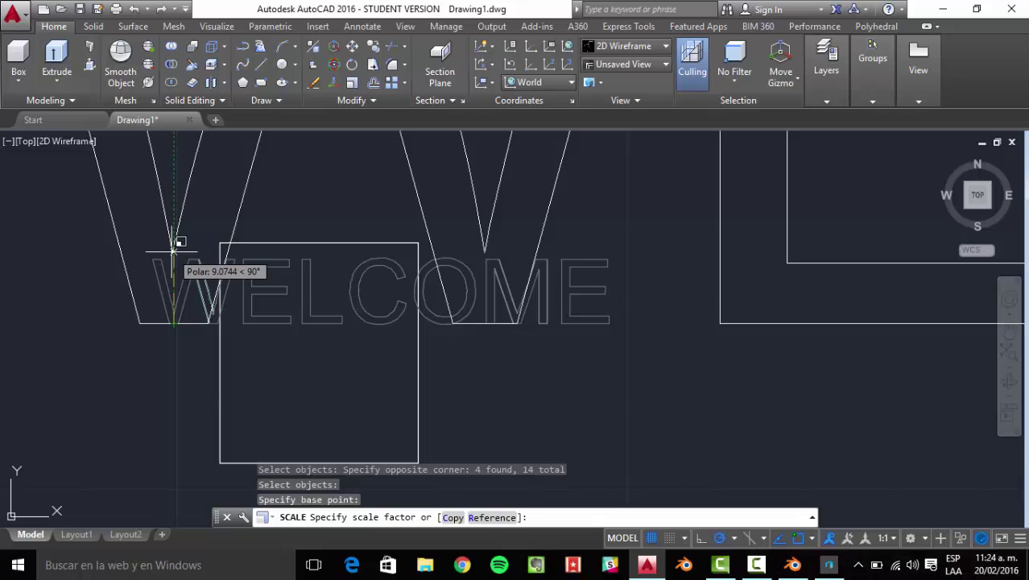
key(Return)
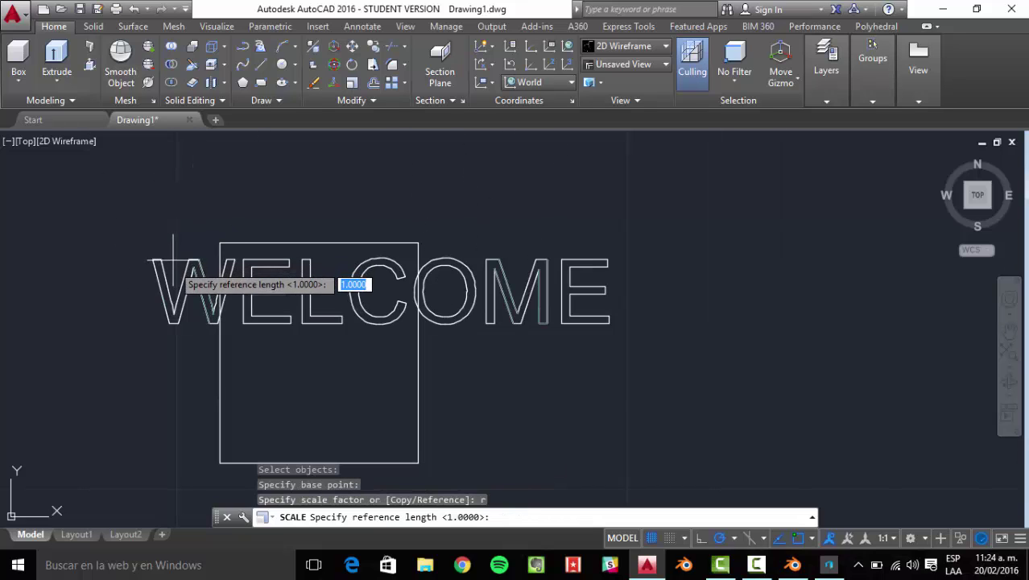
click(175, 244)
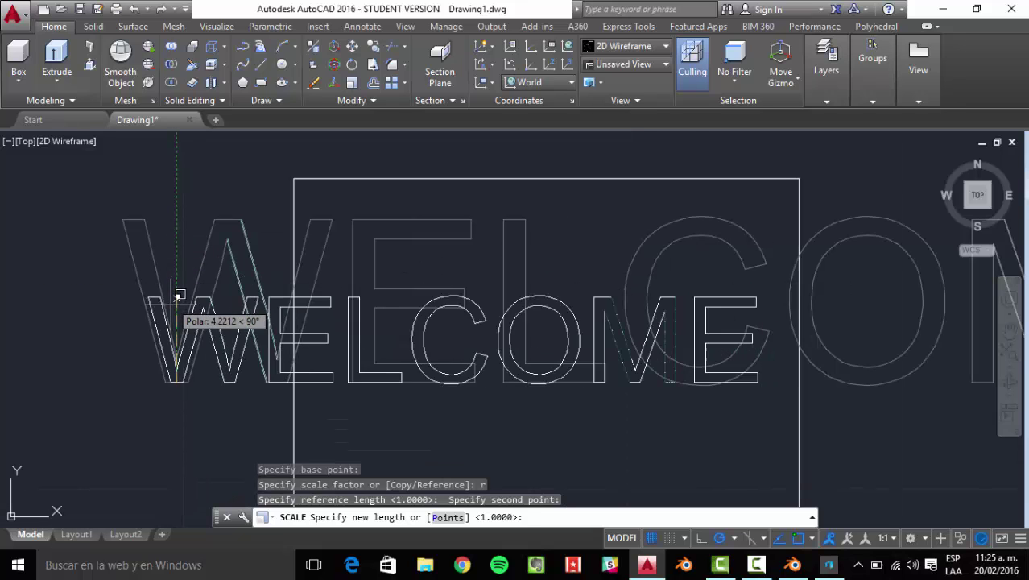
click(170, 309)
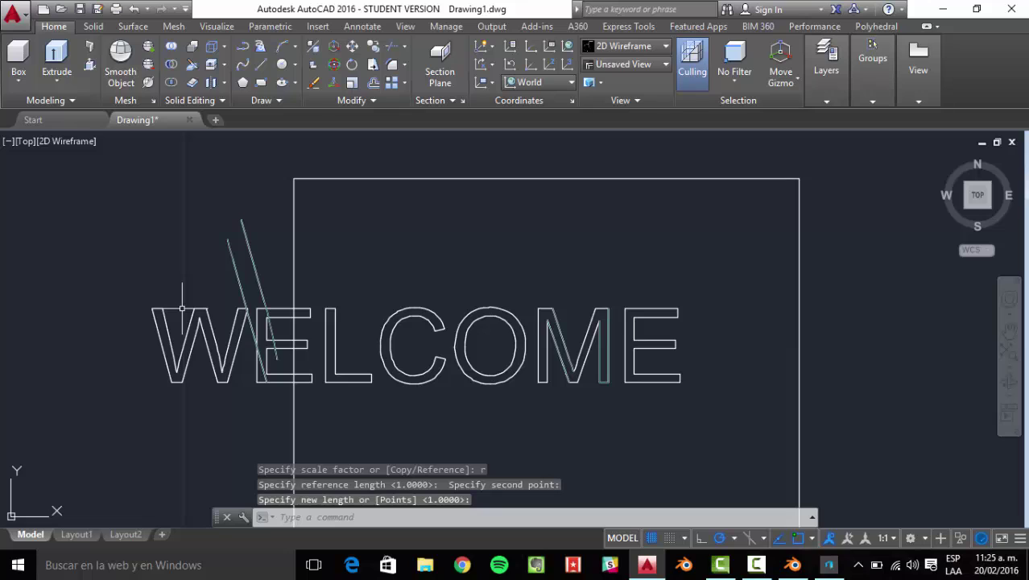
Delete the stray slanted pieces crossing the first E beside the W
click(266, 259)
click(188, 236)
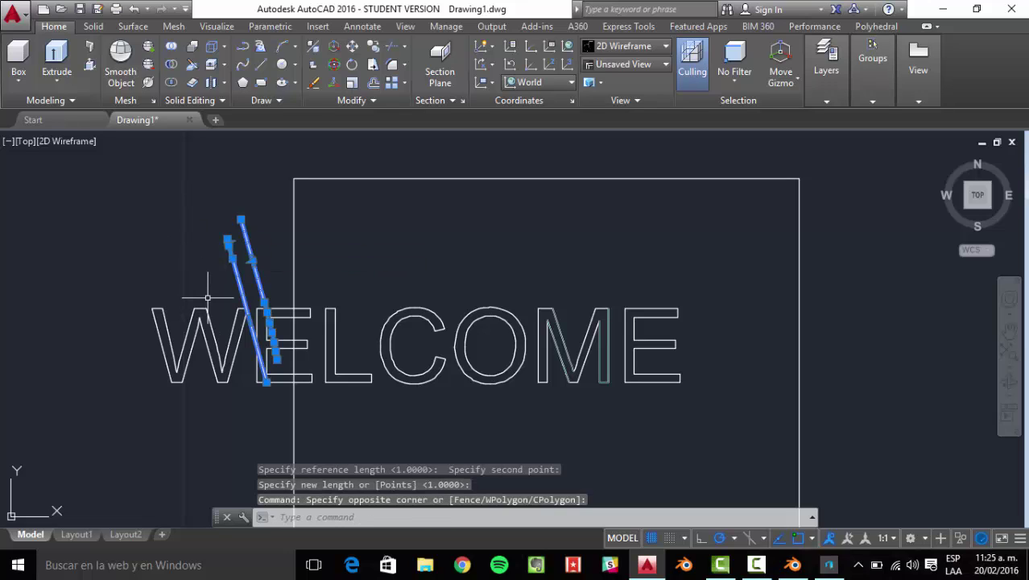
key(Delete)
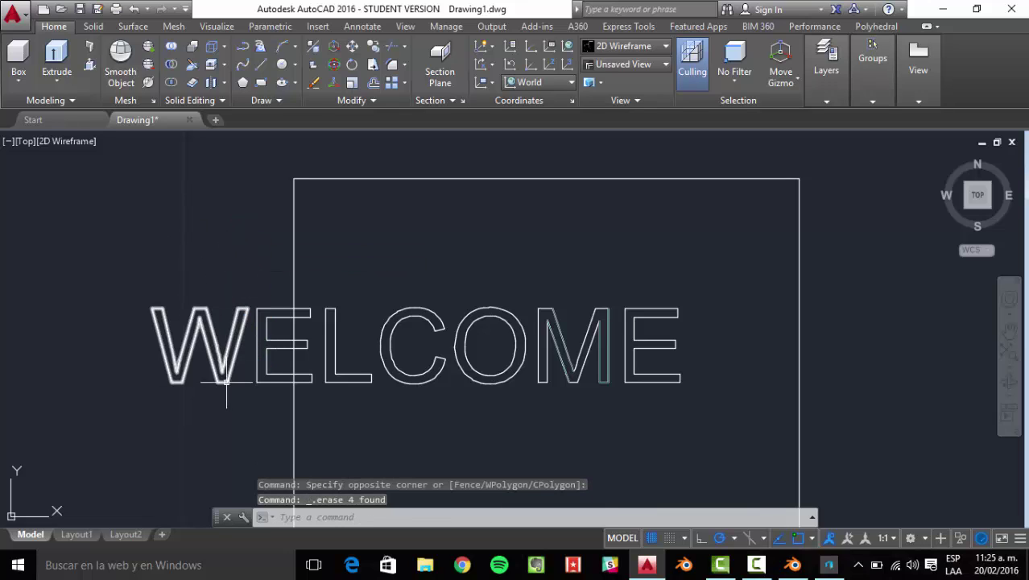
Move all the WELCOME letters from a base point on the W so they span the box's width around its middle in Top view
scroll(225, 395, down, 2)
shift+middle_drag(226, 394, 229, 274)
scroll(222, 410, up, 5)
shift+middle_drag(261, 371, 248, 447)
scroll(248, 447, down, 2)
click(984, 204)
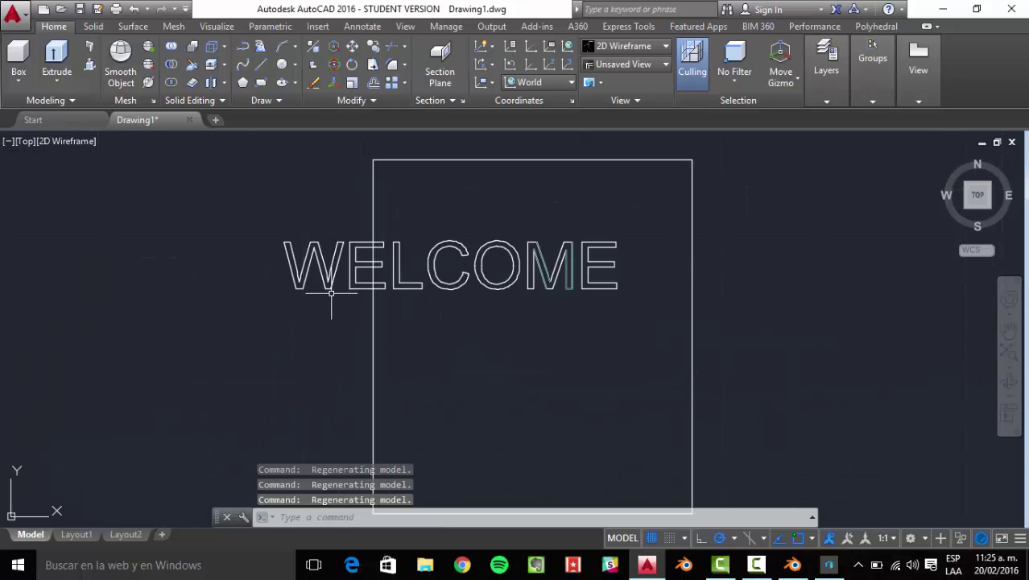
key(Return)
click(367, 171)
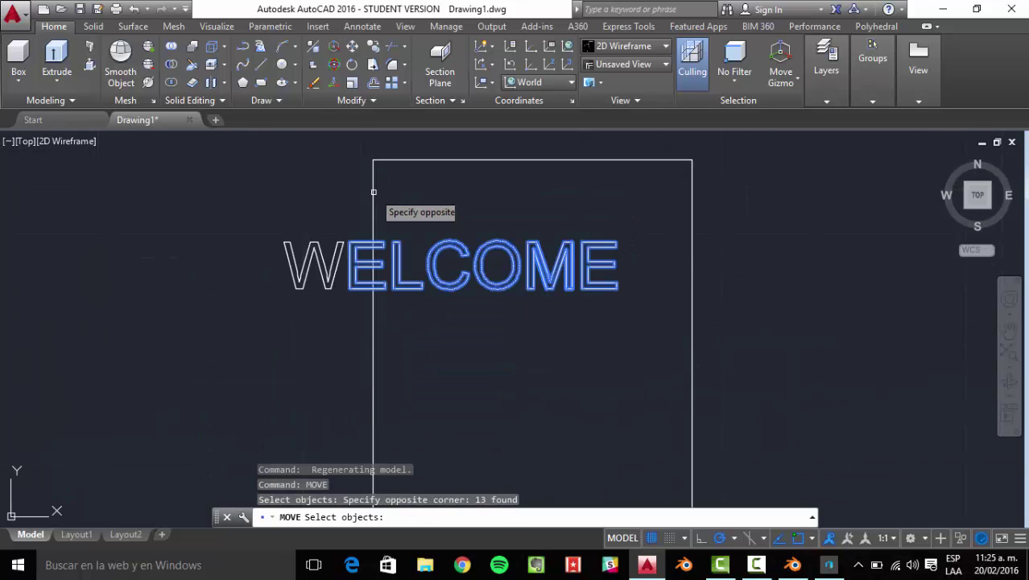
click(359, 326)
click(278, 229)
key(Return)
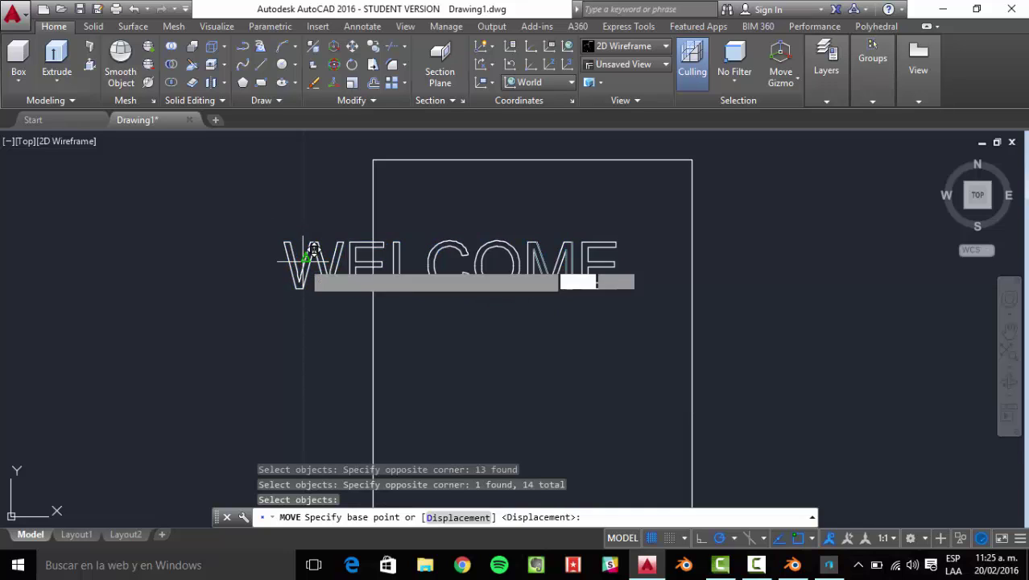
click(305, 257)
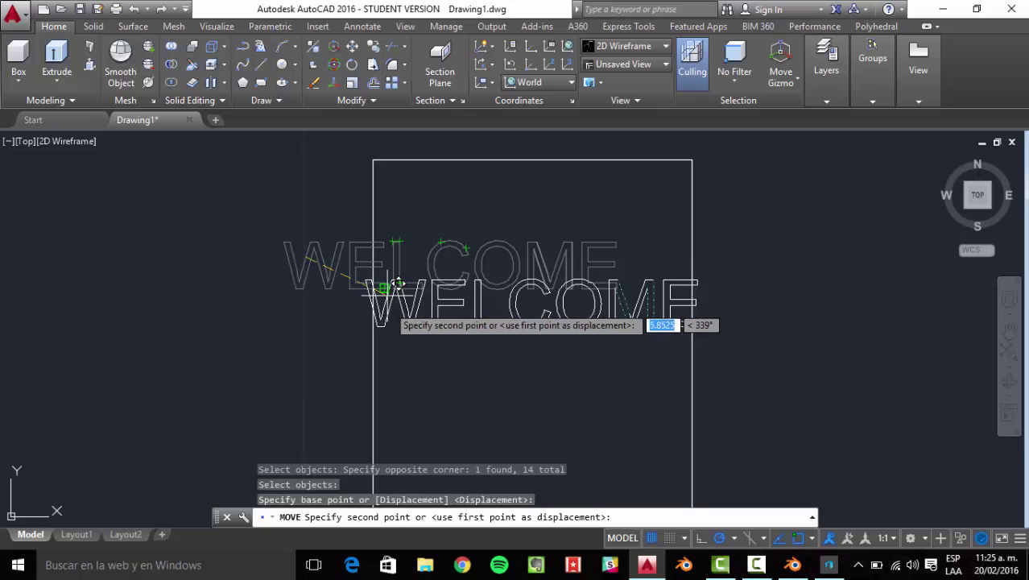
click(397, 325)
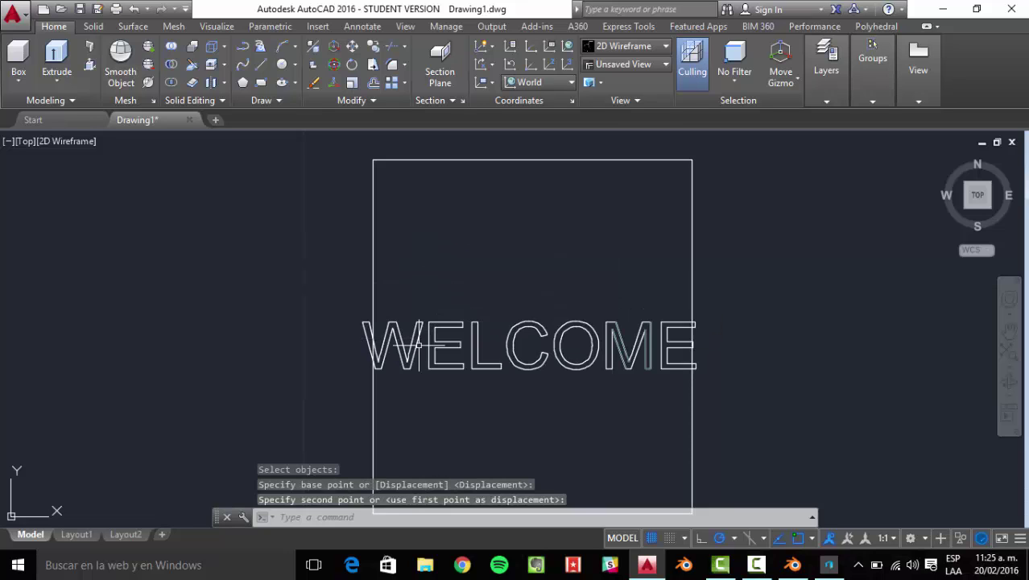
Stretch the box wider on both sides of the lettering, by about 2.07 units on the side past the final E
scroll(529, 366, down, 2)
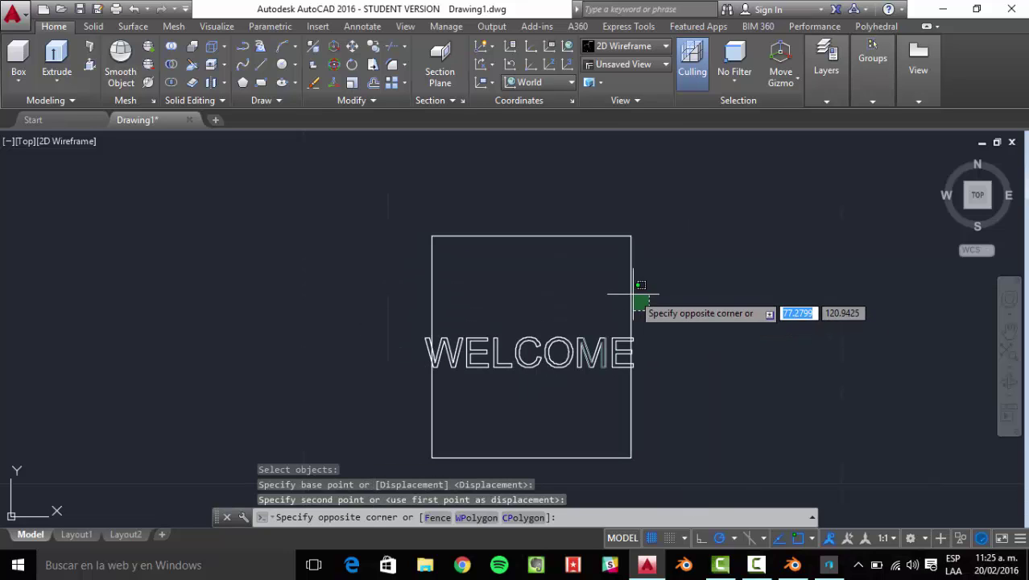
key(Escape)
scroll(621, 343, up, 2)
scroll(567, 351, down, 1)
shift+middle_drag(556, 322, 578, 265)
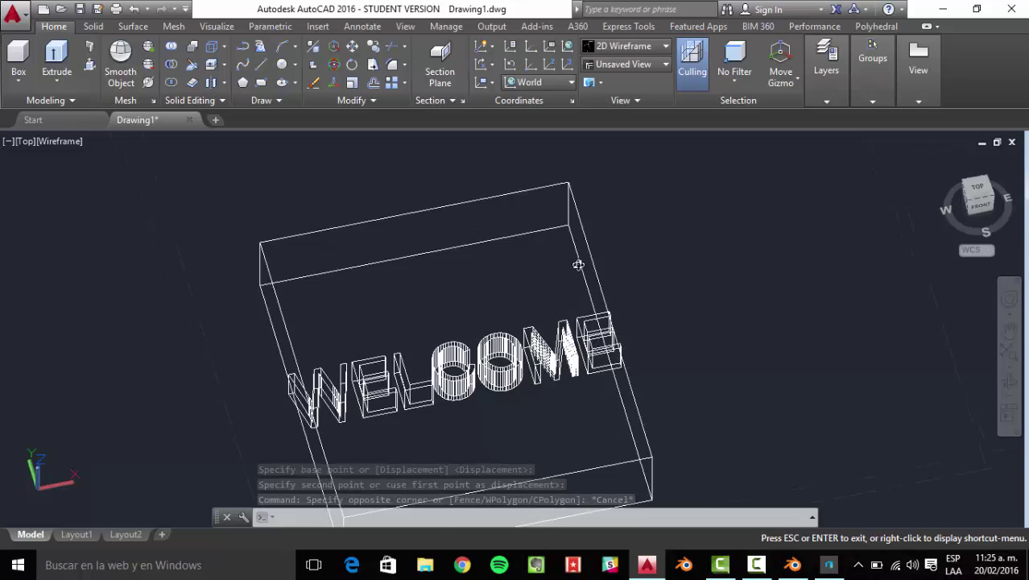
click(614, 320)
click(610, 361)
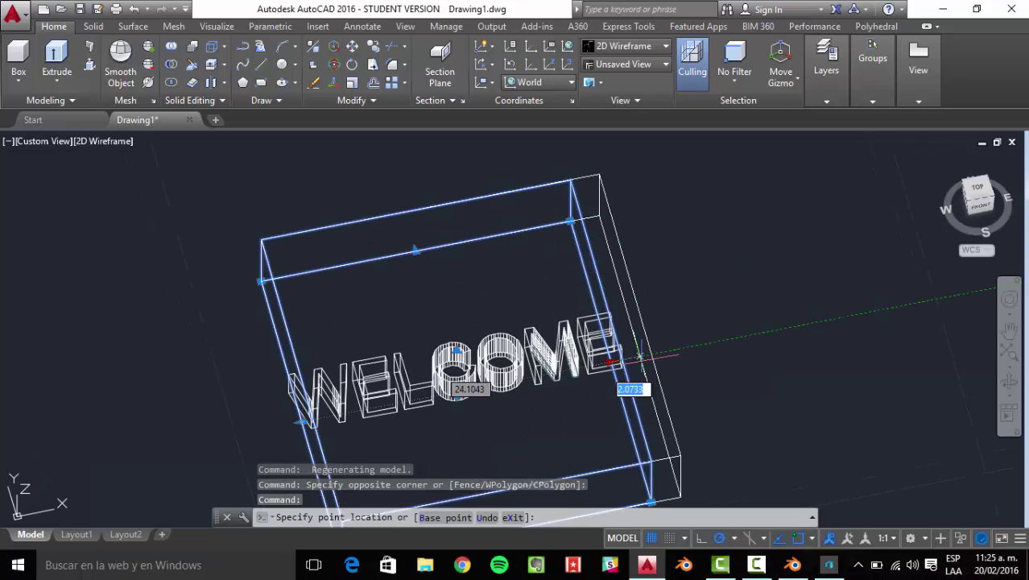
click(639, 356)
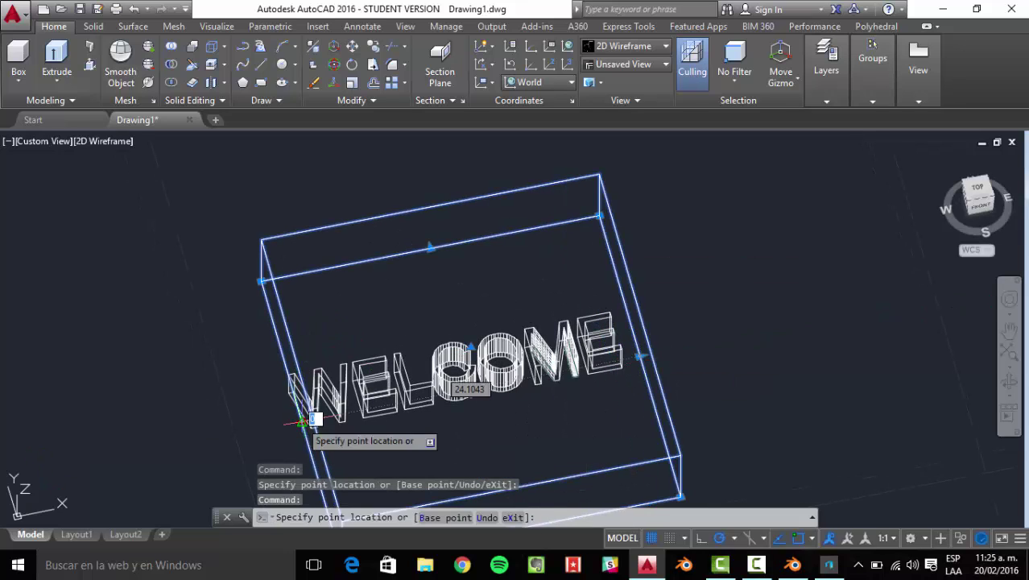
scroll(304, 410, down, 2)
key(Escape)
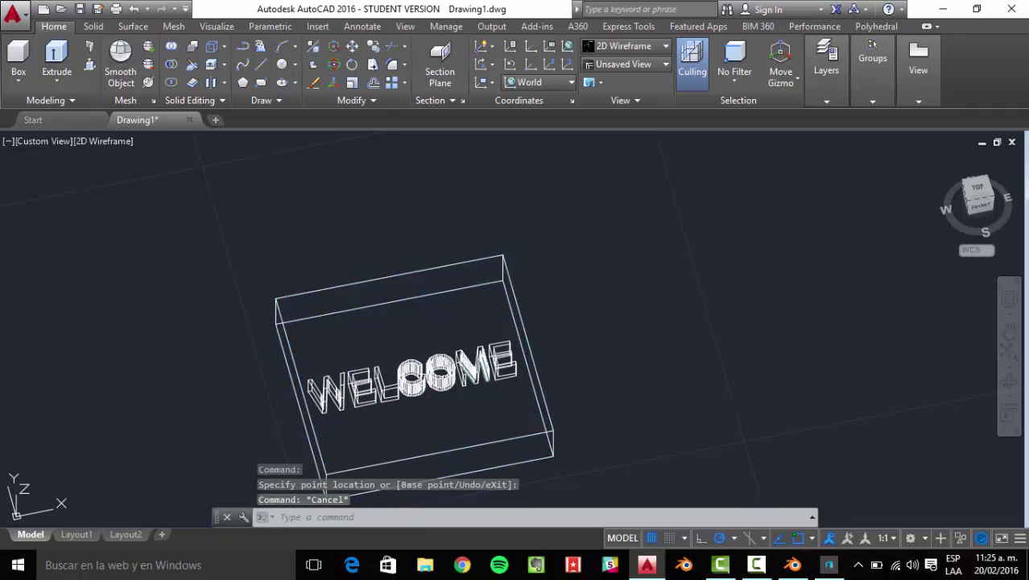
Inspect the height of the WELCOME letters inside the box from the front and at an angle
shift+middle_drag(408, 298, 380, 267)
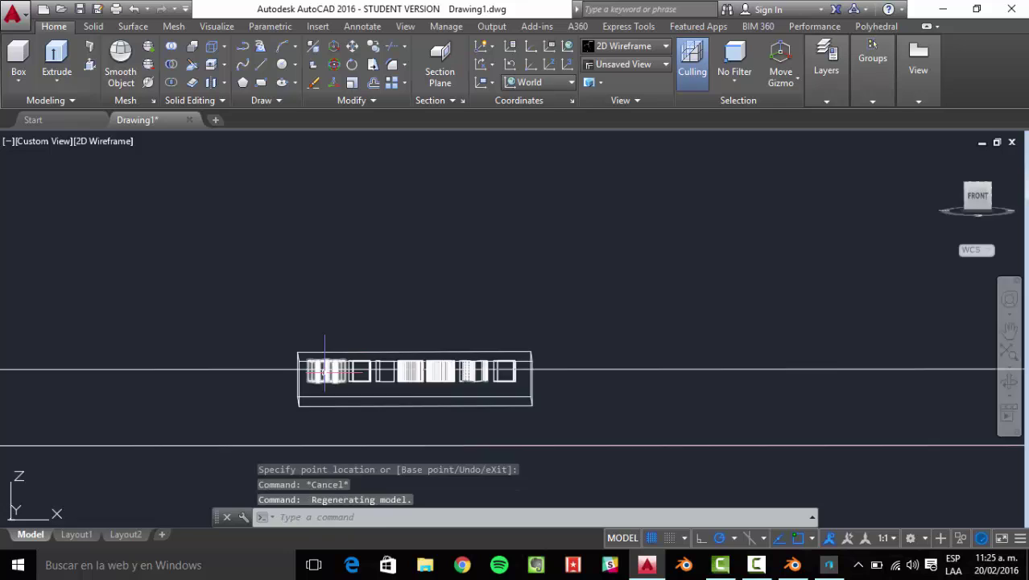
scroll(326, 364, up, 10)
scroll(393, 324, down, 4)
shift+middle_drag(397, 321, 346, 328)
scroll(391, 318, down, 1)
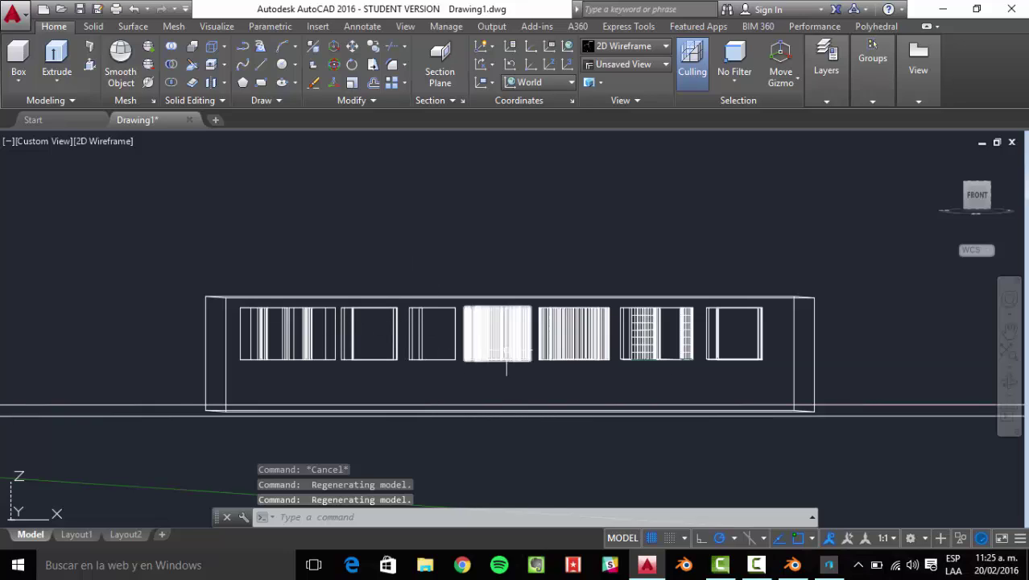
shift+middle_drag(528, 370, 547, 425)
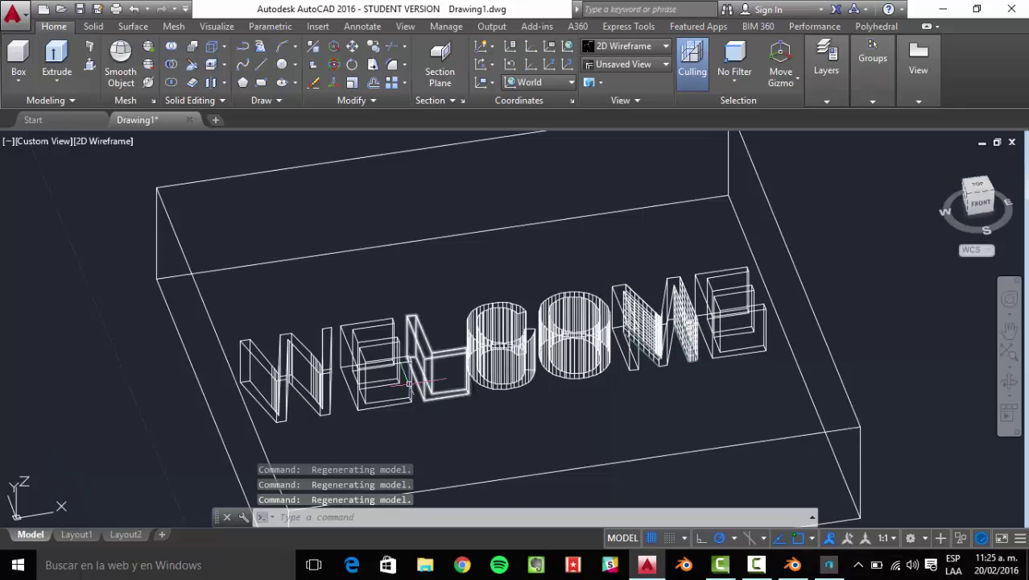
scroll(557, 290, down, 2)
shift+middle_drag(592, 310, 616, 324)
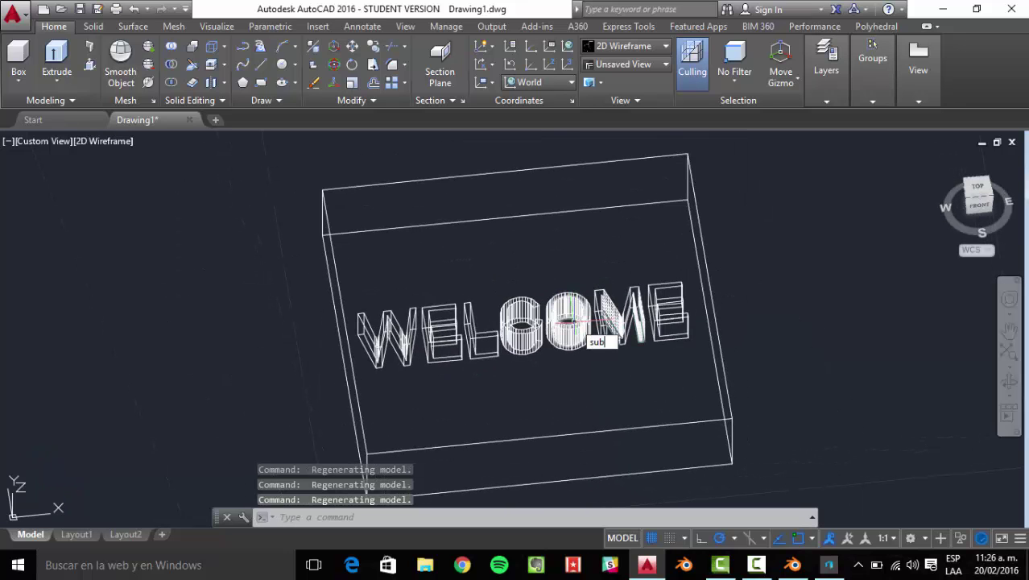
Try to subtract all the WELCOME letters from the box with the Subtract command
key(Return)
click(710, 268)
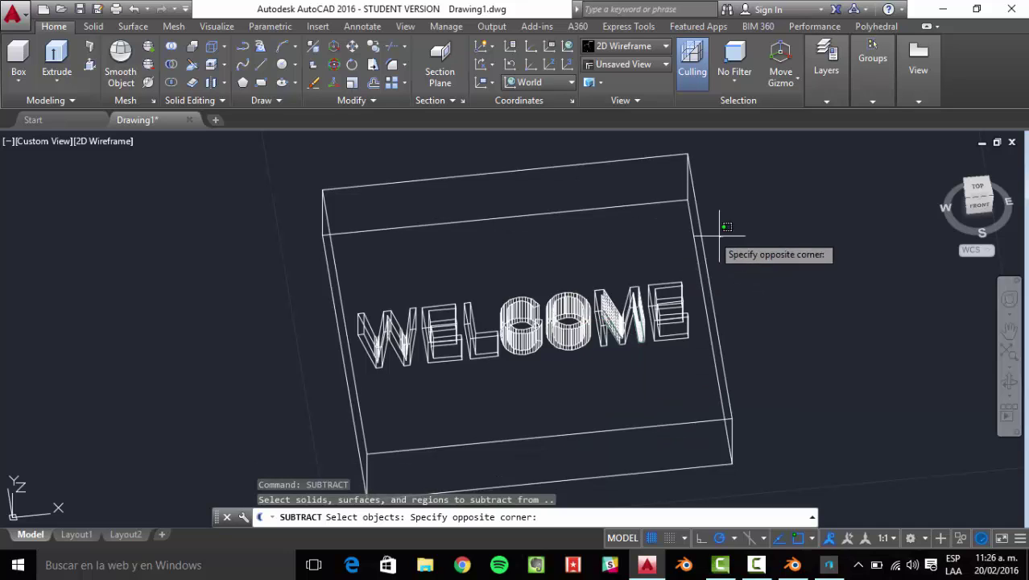
click(628, 220)
key(Return)
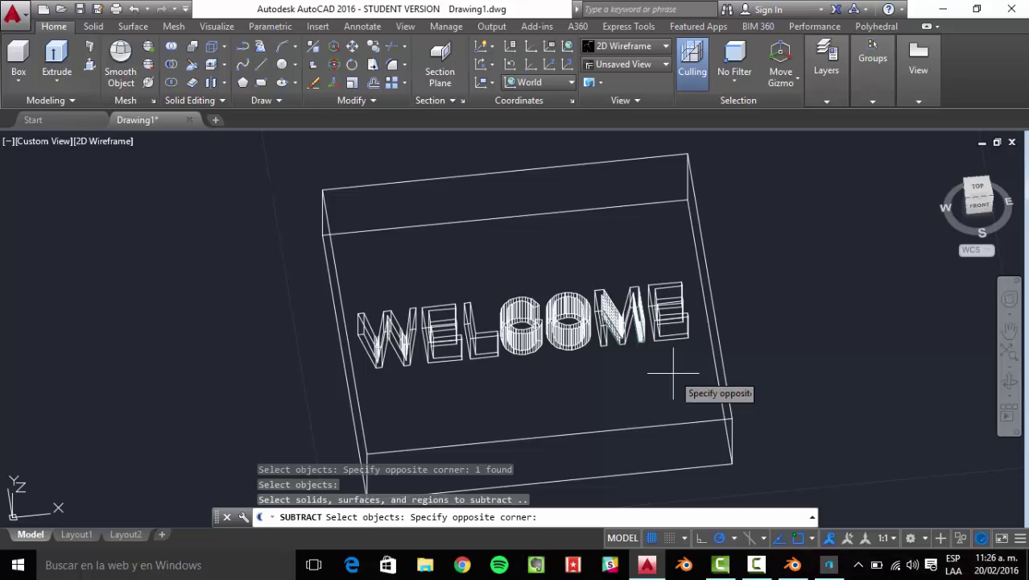
click(381, 264)
key(Return)
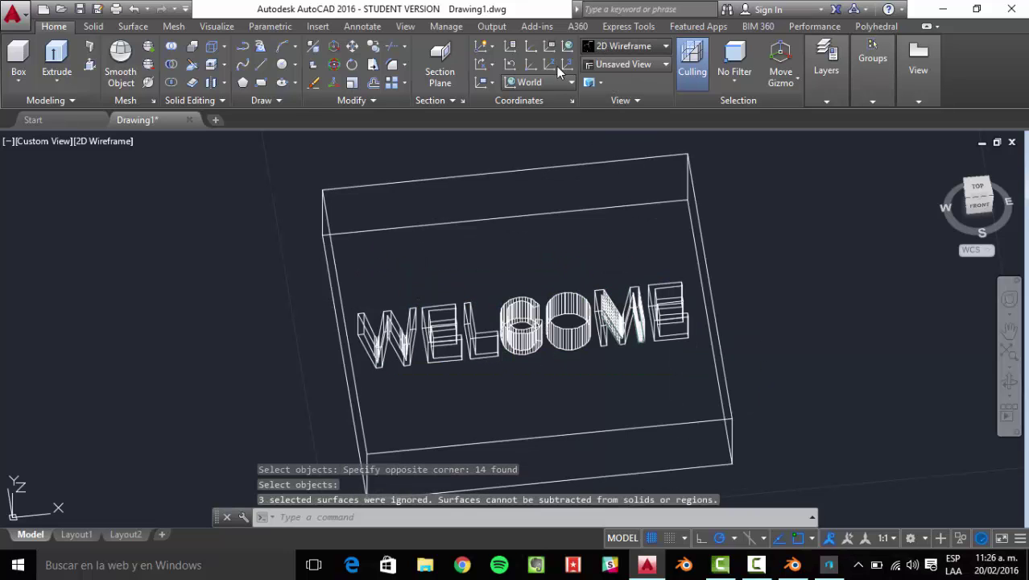
Examine the subtraction result from several angles in the Shades of Gray and 2D Wireframe visual styles
click(625, 46)
click(739, 135)
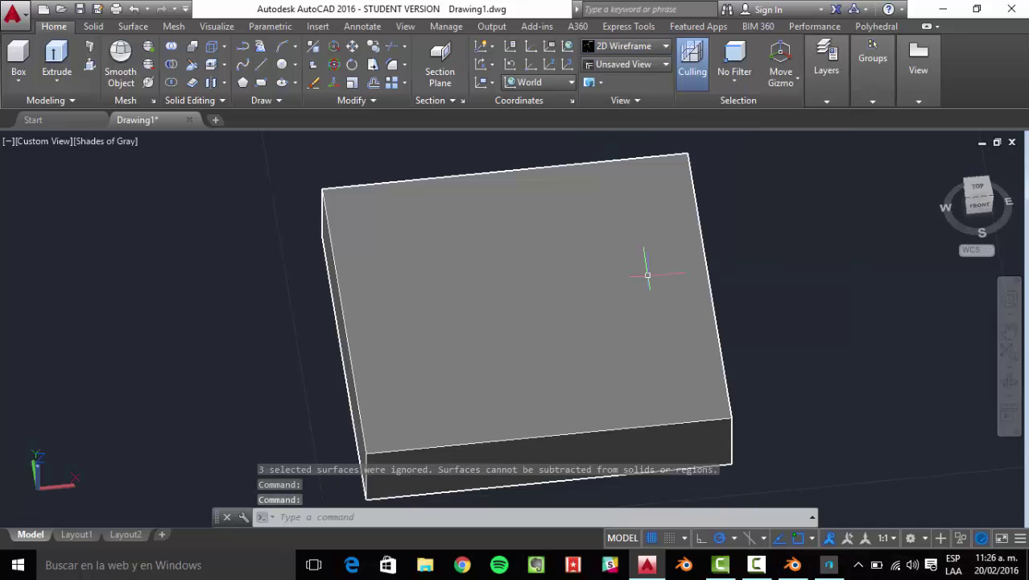
shift+middle_drag(535, 354, 597, 324)
shift+middle_drag(505, 309, 604, 132)
click(627, 46)
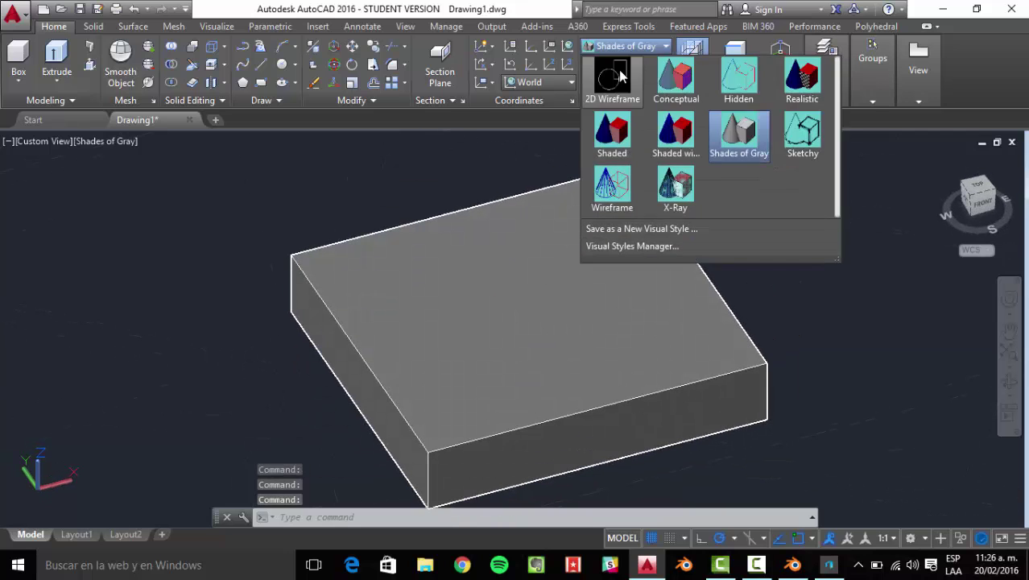
click(608, 91)
shift+middle_drag(492, 370, 473, 301)
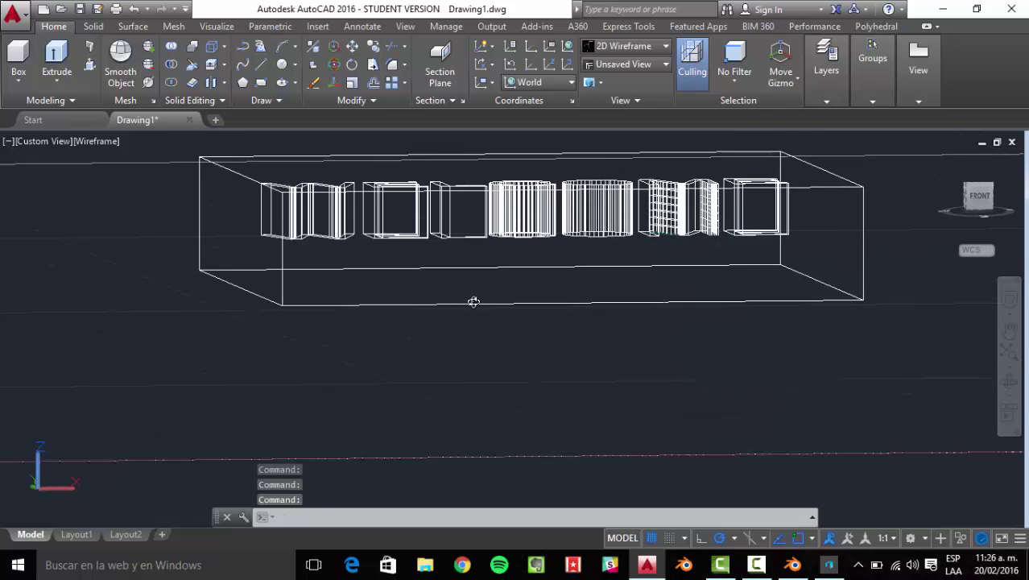
shift+middle_drag(391, 220, 359, 327)
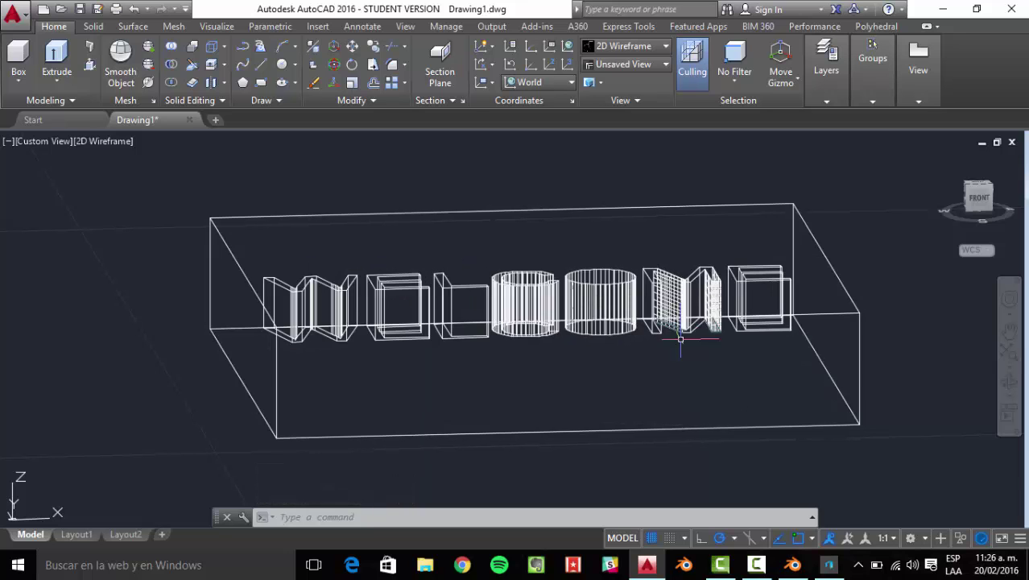
shift+middle_drag(680, 344, 684, 395)
scroll(563, 338, down, 2)
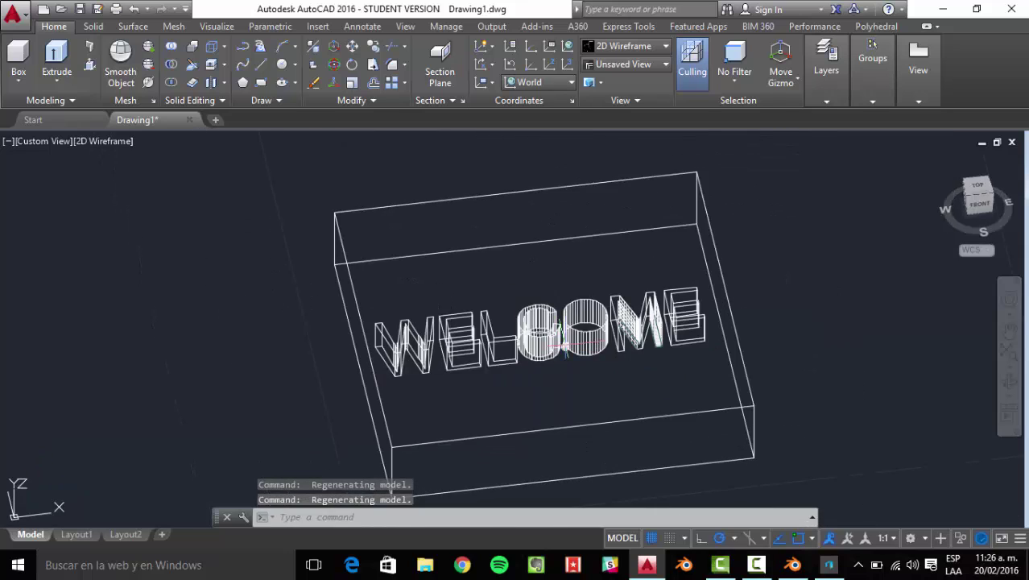
Undo the subtraction along with the visual style and view changes made around it
key(ctrl+z)
key(ctrl+z)
key(ctrl+z)
key(ctrl+z)
key(ctrl+z)
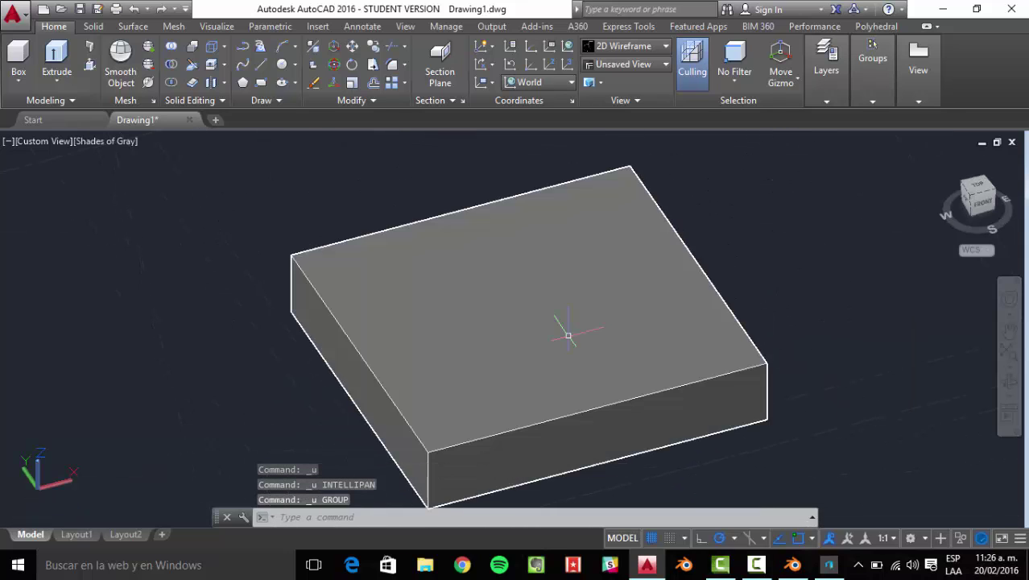
key(ctrl+z)
key(ctrl+z)
key(ctrl+z)
key(ctrl+z)
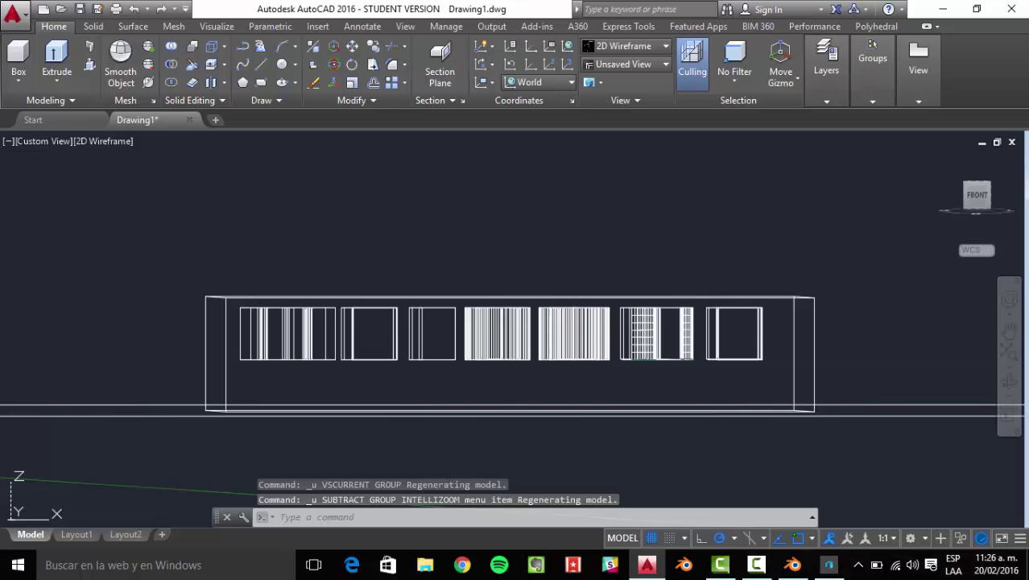
key(ctrl+z)
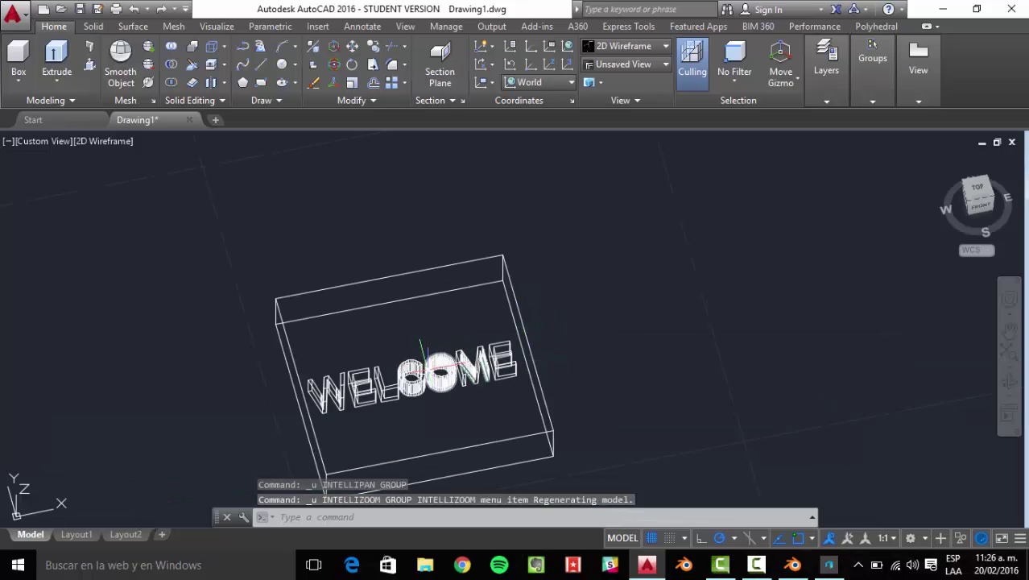
Move the box straight down along Z by about 1.3 units from its upper front corner so the letters project above it
shift+middle_drag(427, 330, 544, 324)
key(Return)
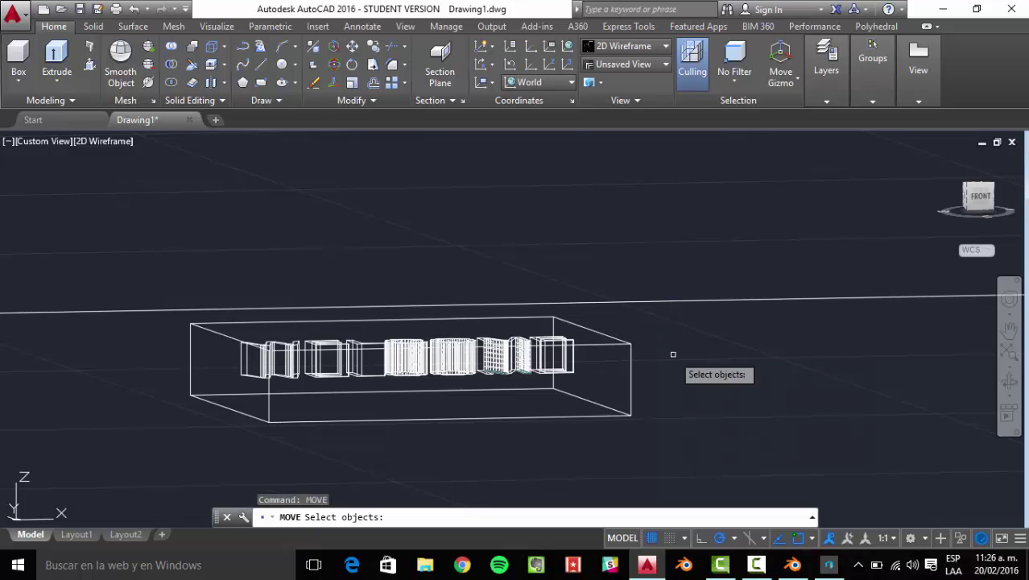
click(670, 354)
click(622, 337)
key(Return)
click(631, 344)
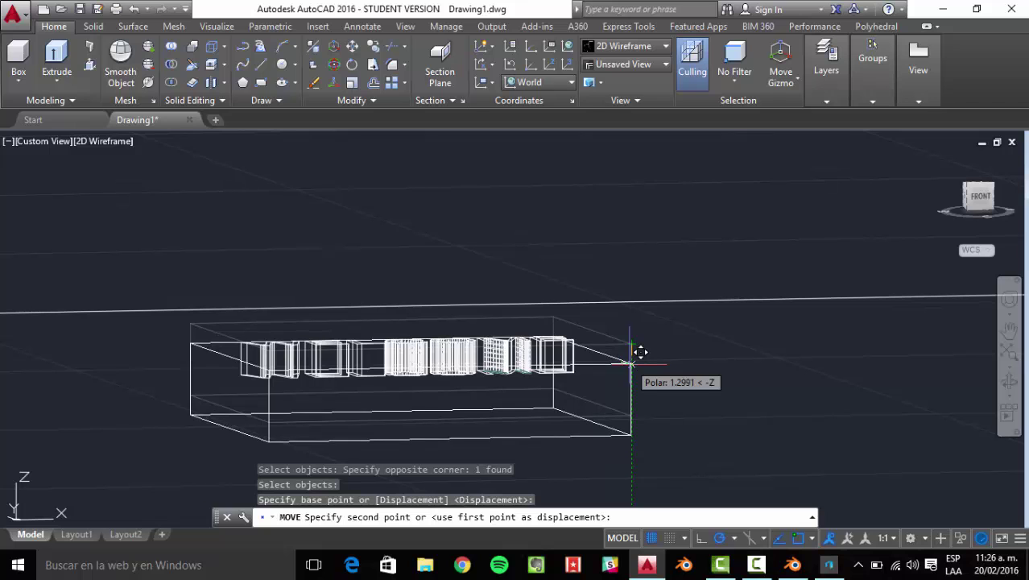
click(632, 364)
Set the visual style to Shades of Gray and examine the raised WELCOME letters on the box from several angles
scroll(482, 379, up, 2)
shift+middle_drag(477, 381, 615, 421)
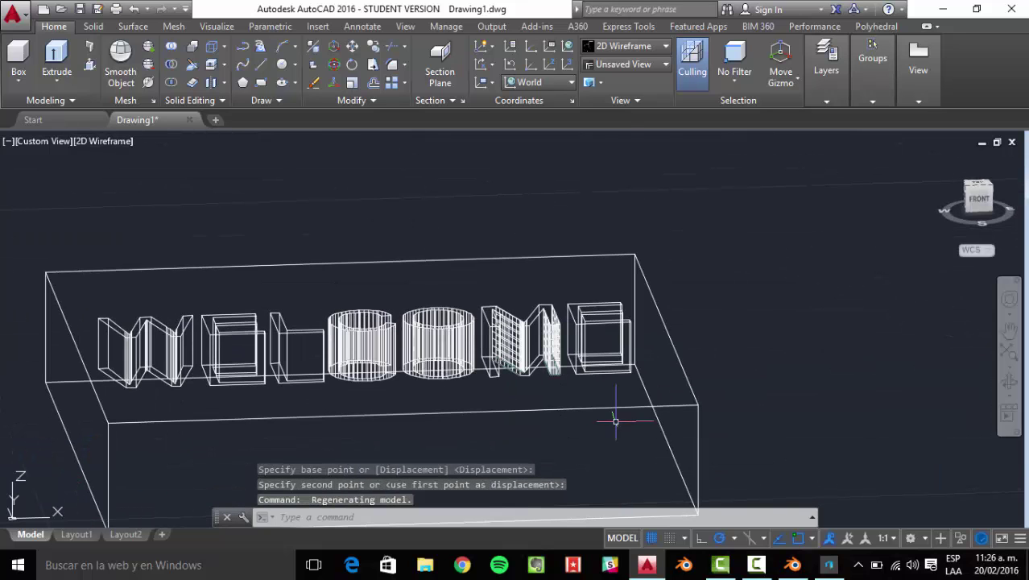
click(624, 46)
click(734, 131)
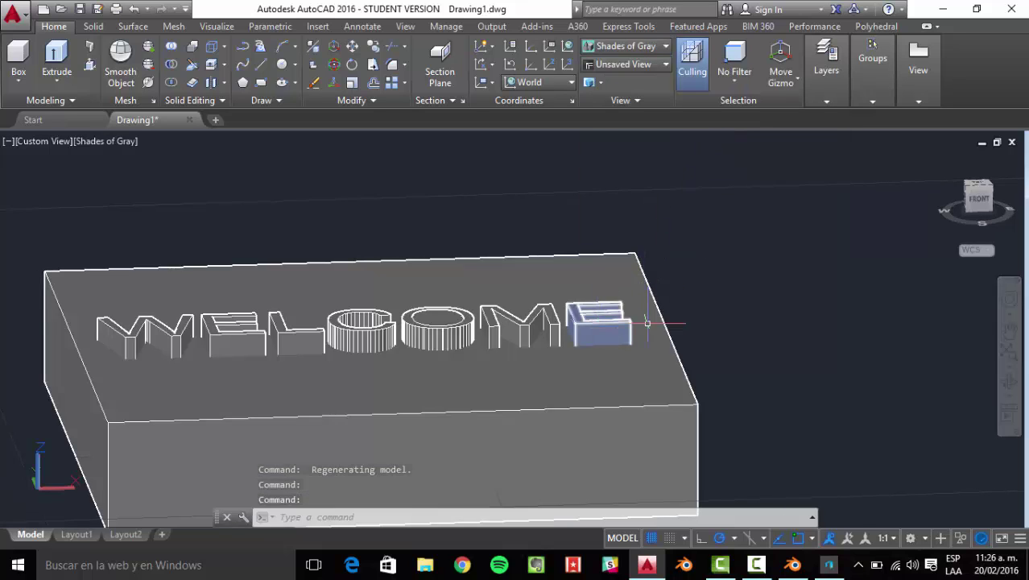
shift+middle_drag(647, 323, 676, 351)
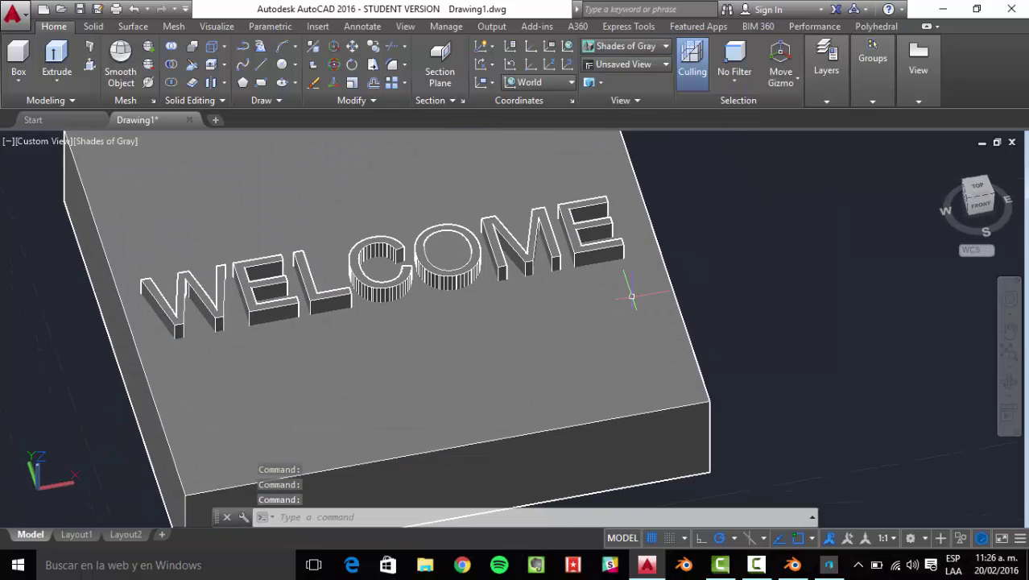
scroll(685, 307, down, 3)
shift+middle_drag(685, 306, 461, 266)
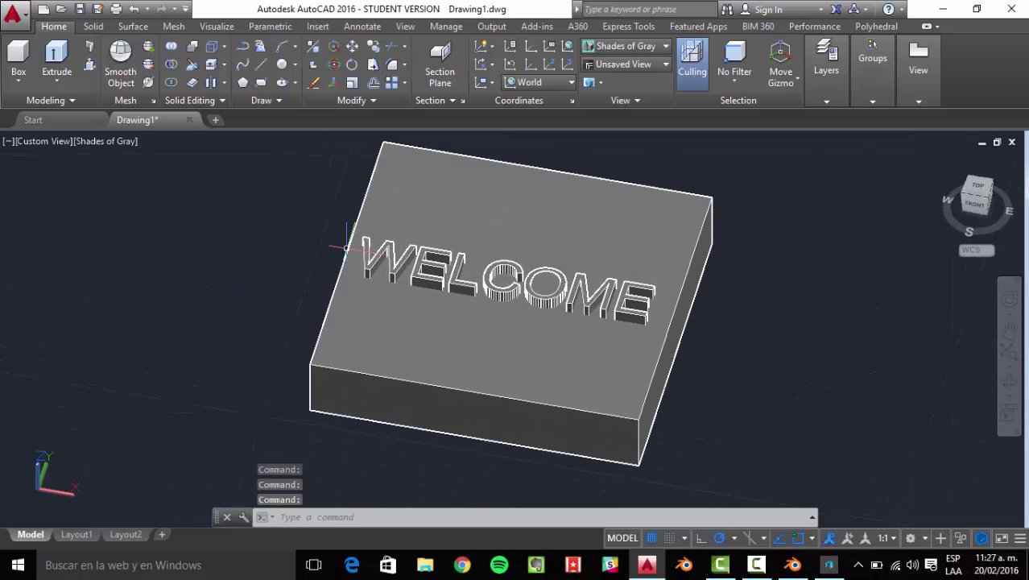
scroll(387, 250, up, 3)
scroll(391, 268, down, 3)
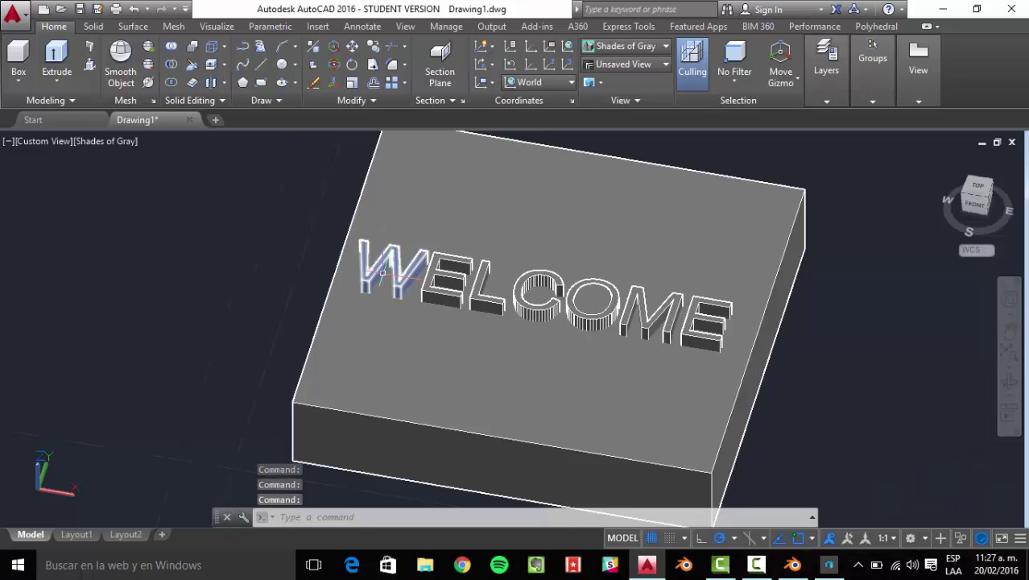
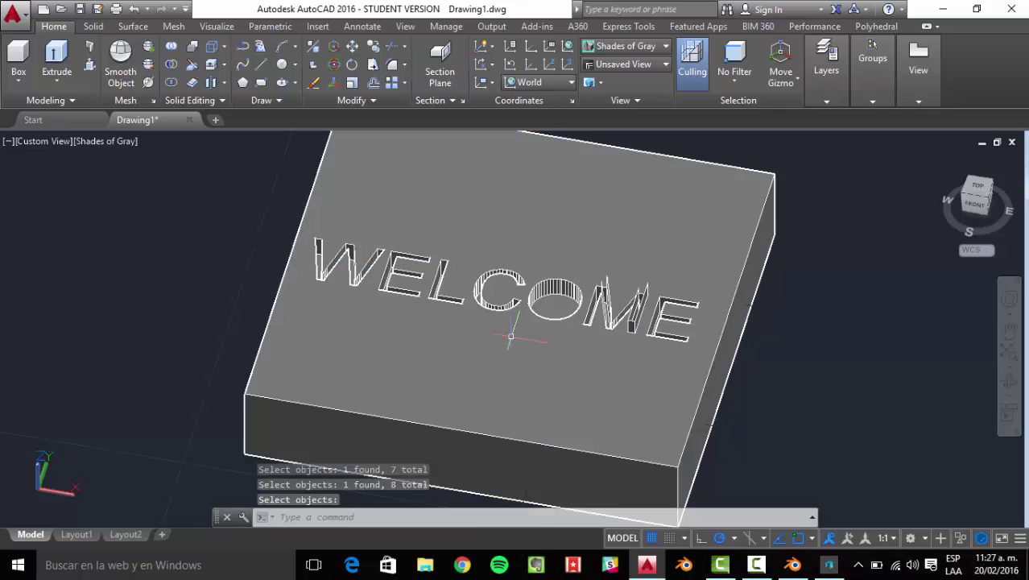
Erase the leftover surfaces of the letter M that stick out of the engraved box
scroll(522, 316, up, 5)
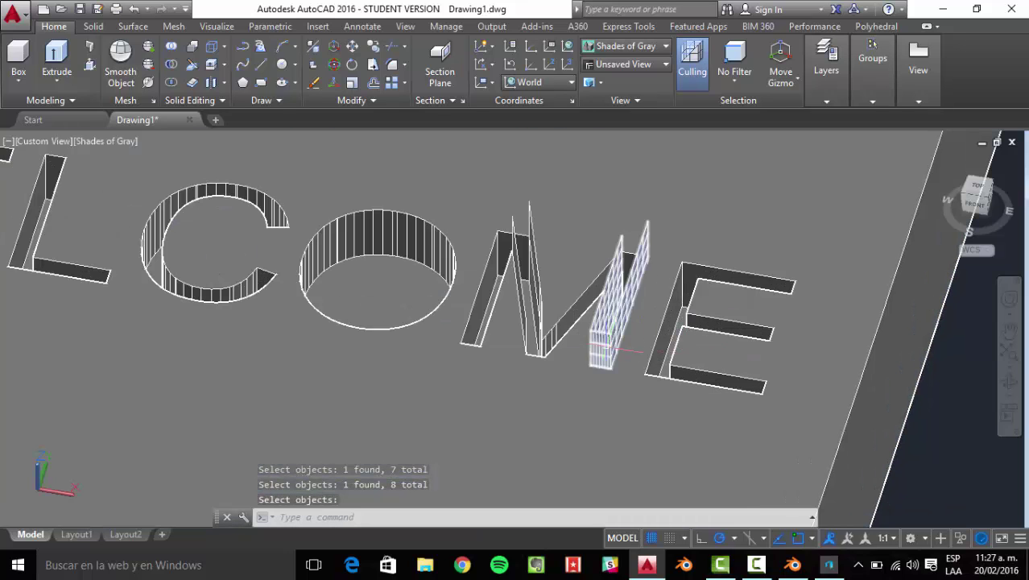
click(602, 348)
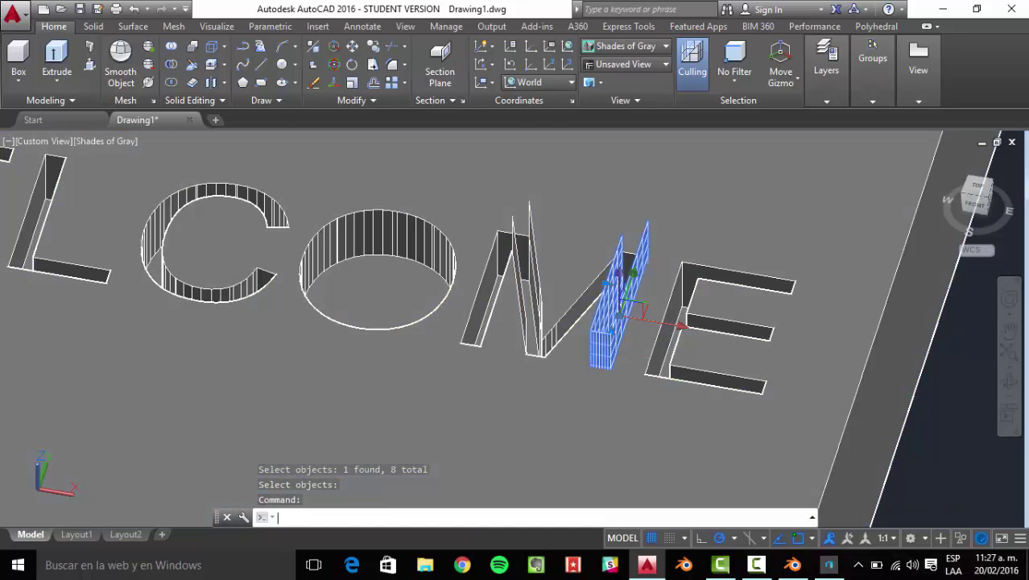
key(Delete)
click(538, 297)
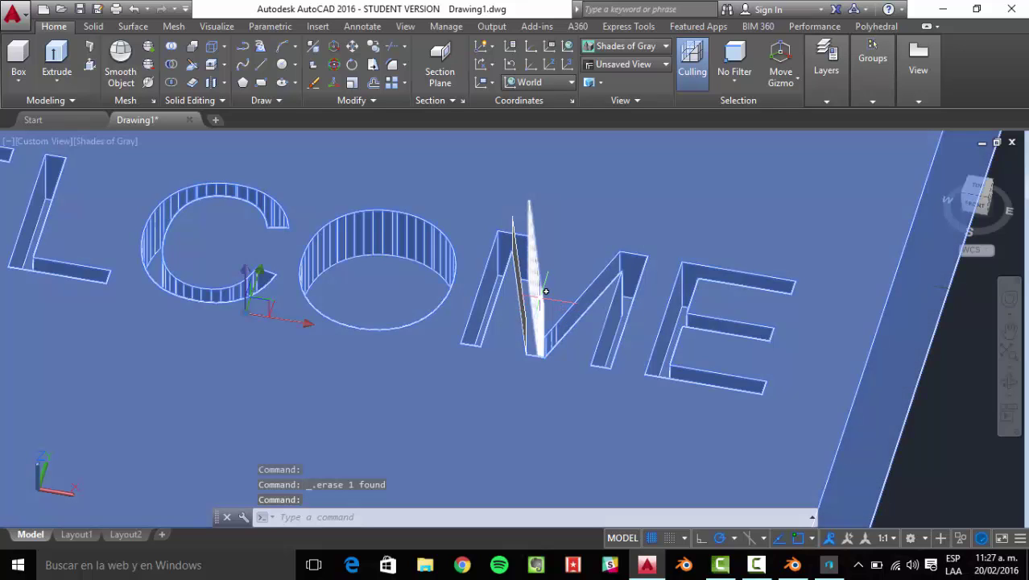
key(Escape)
click(531, 281)
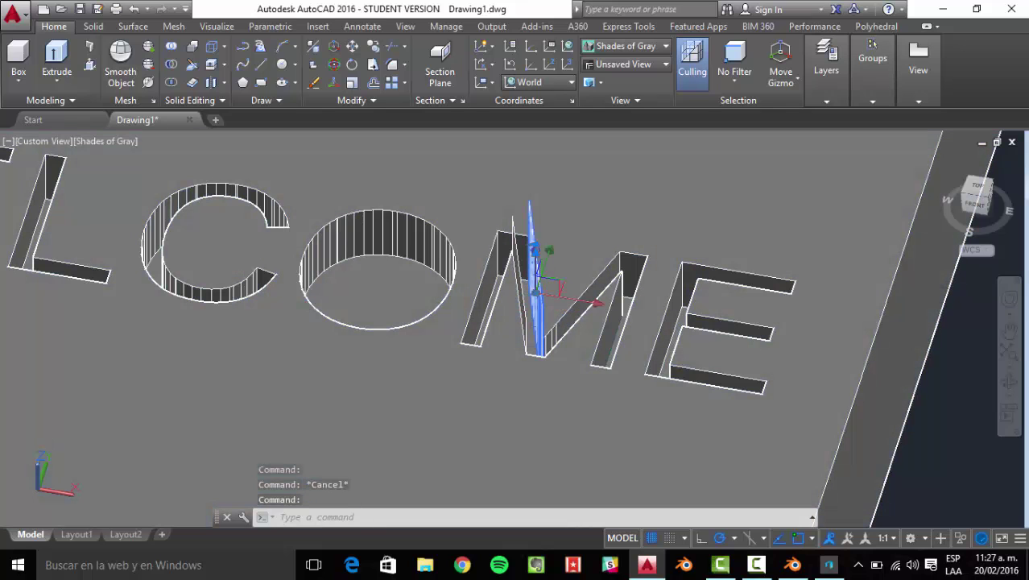
key(Delete)
click(527, 290)
key(Delete)
Examine the engraved WELCOME word on the box's upper face, up close and as a whole
scroll(522, 288, down, 5)
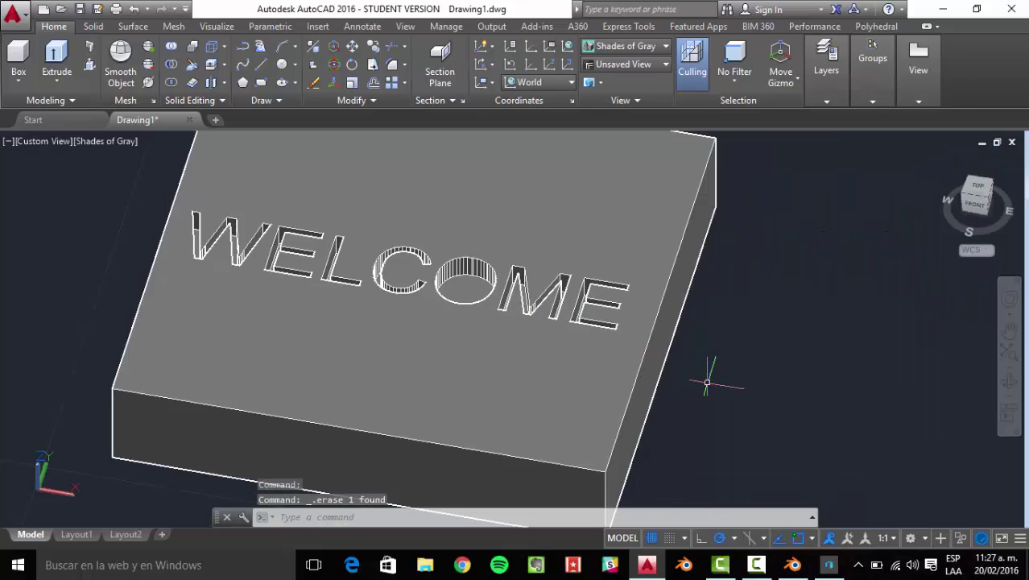
shift+middle_drag(689, 352, 689, 374)
scroll(564, 354, up, 5)
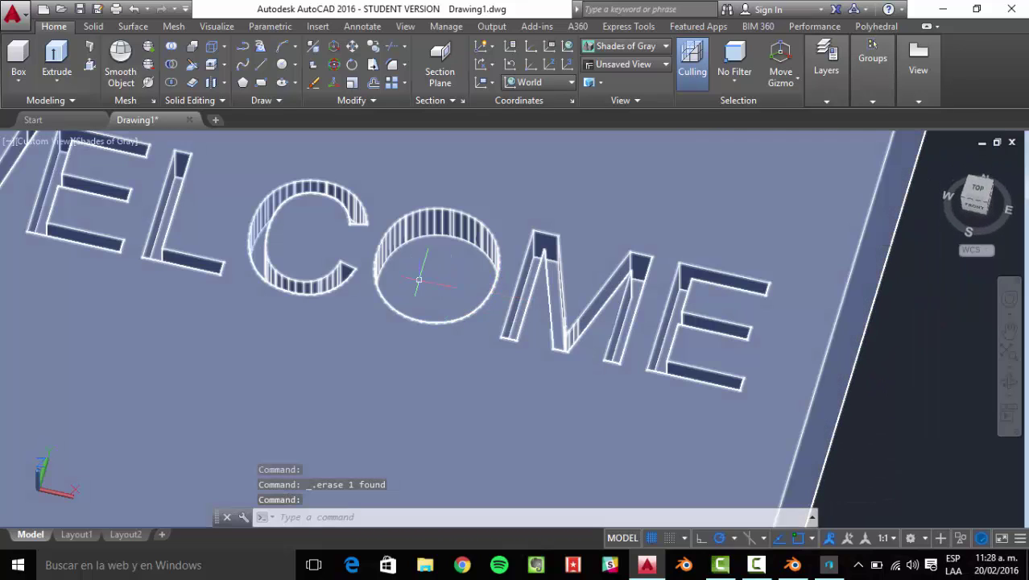
scroll(418, 280, down, 5)
scroll(427, 275, up, 4)
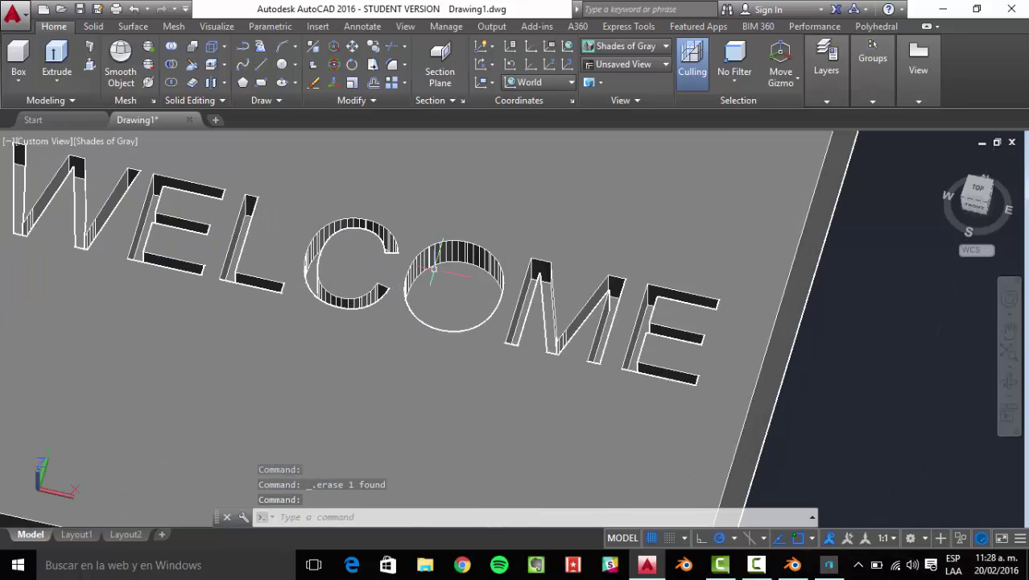
scroll(472, 300, down, 5)
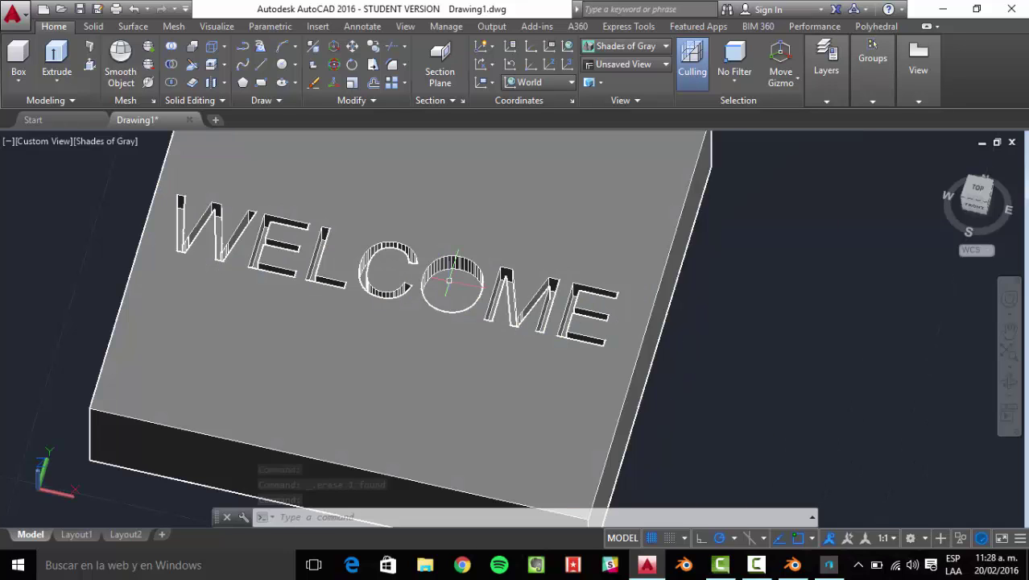
scroll(505, 298, up, 2)
Undo the surface erasures and the subtraction of the letters from the box, along with the view changes
key(ctrl+z)
key(ctrl+z)
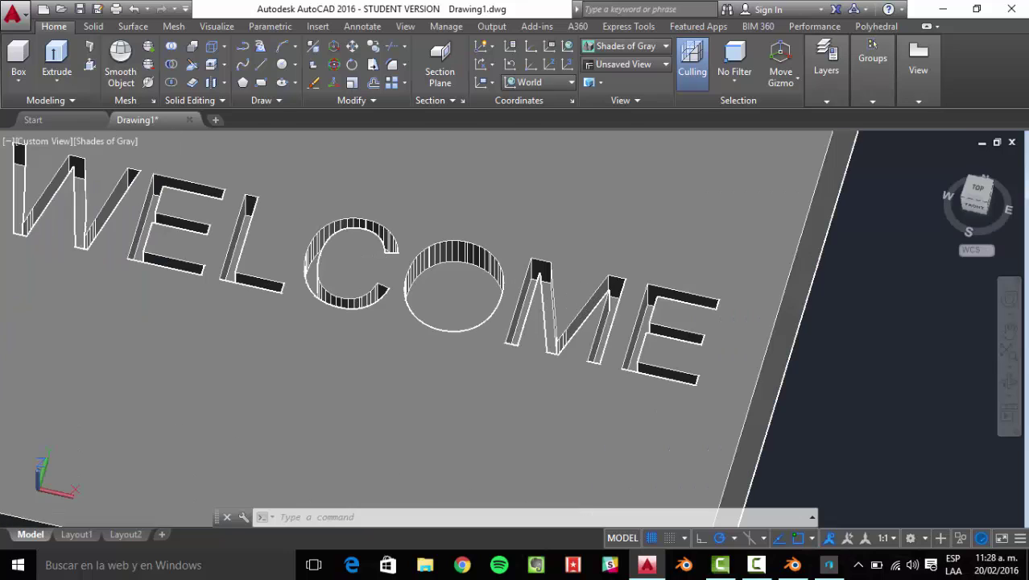
key(ctrl+z)
key(ctrl+z)
key(ctrl+z)
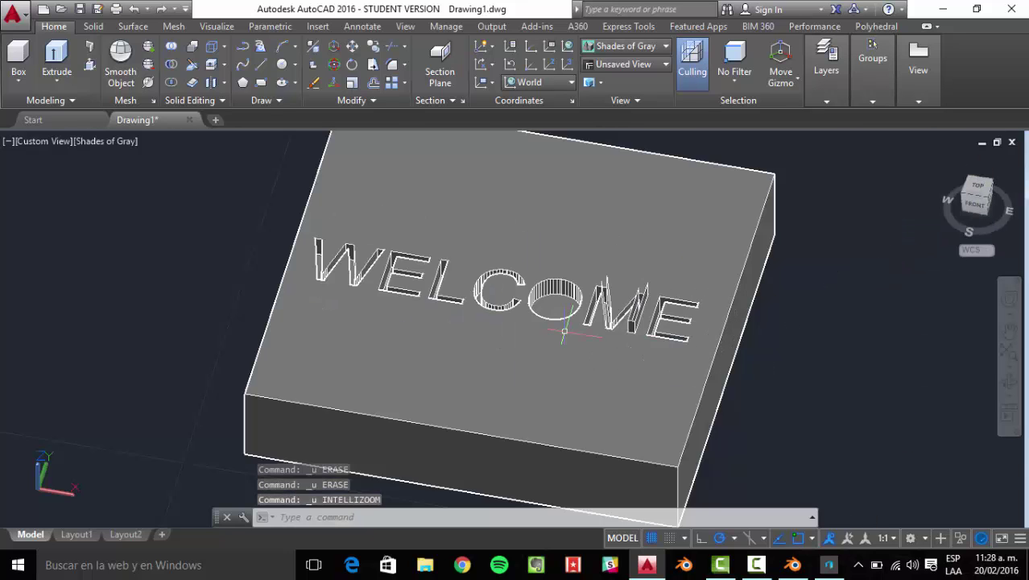
scroll(568, 278, up, 3)
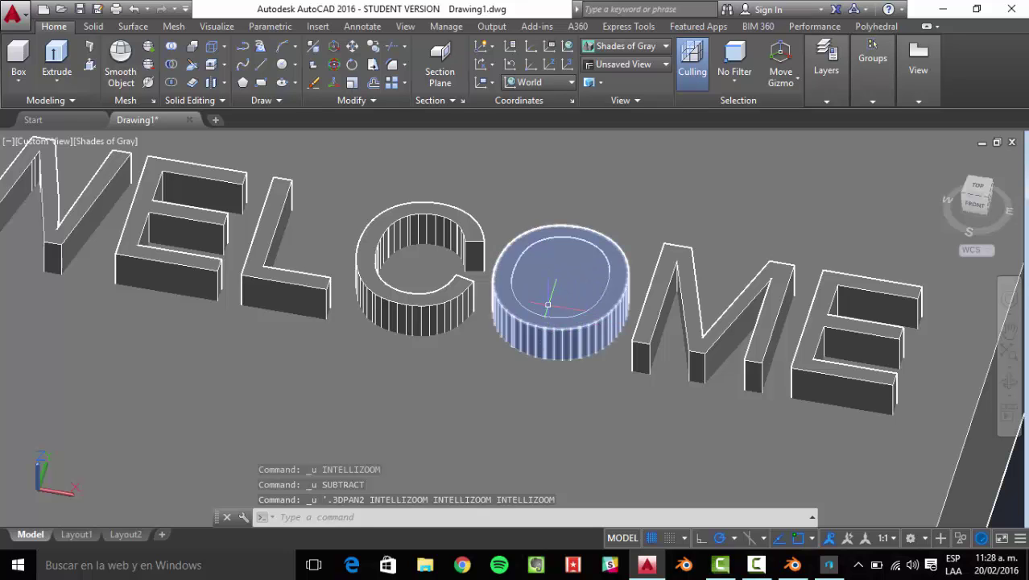
key(ctrl+z)
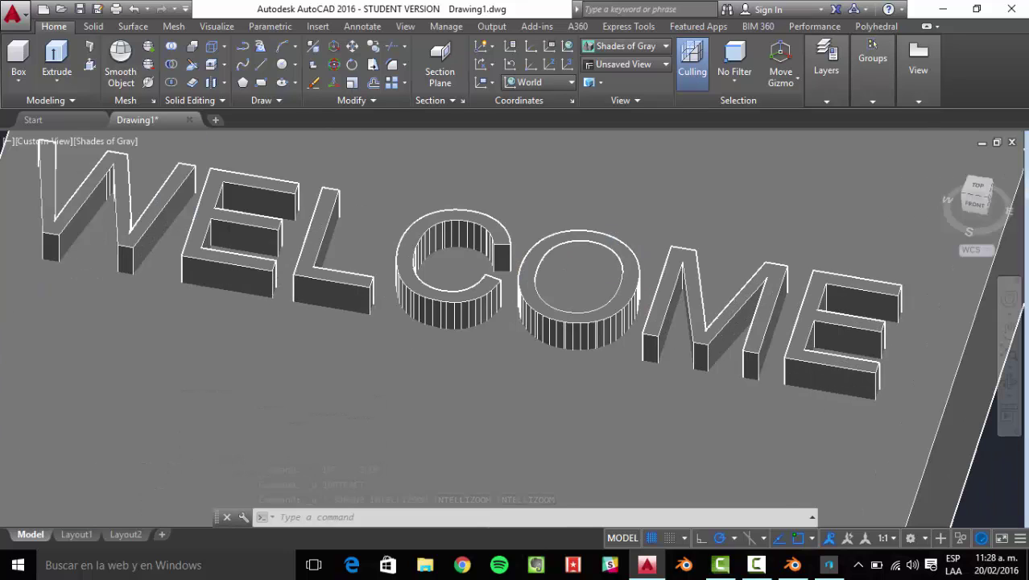
text(sub)
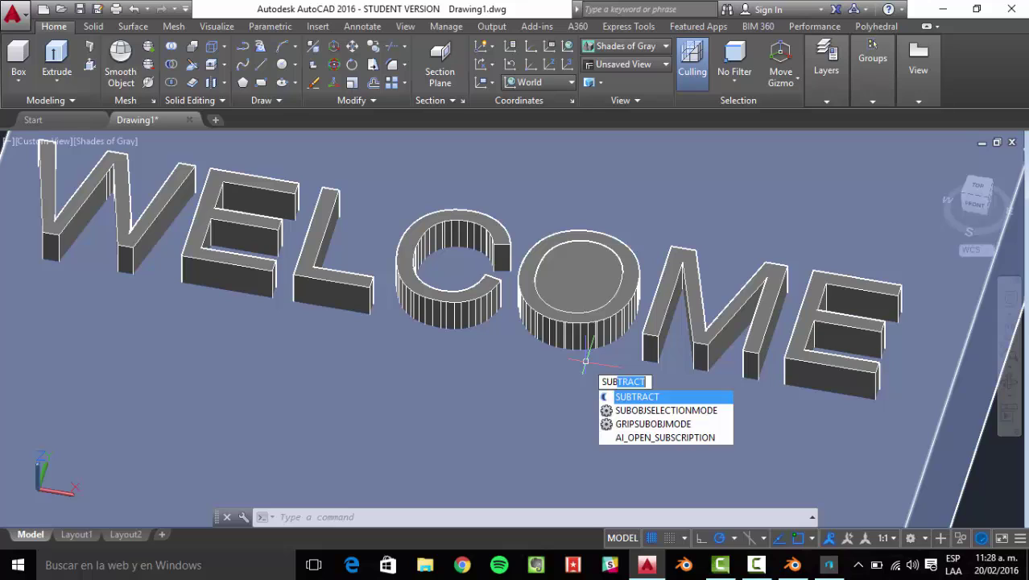
key(Return)
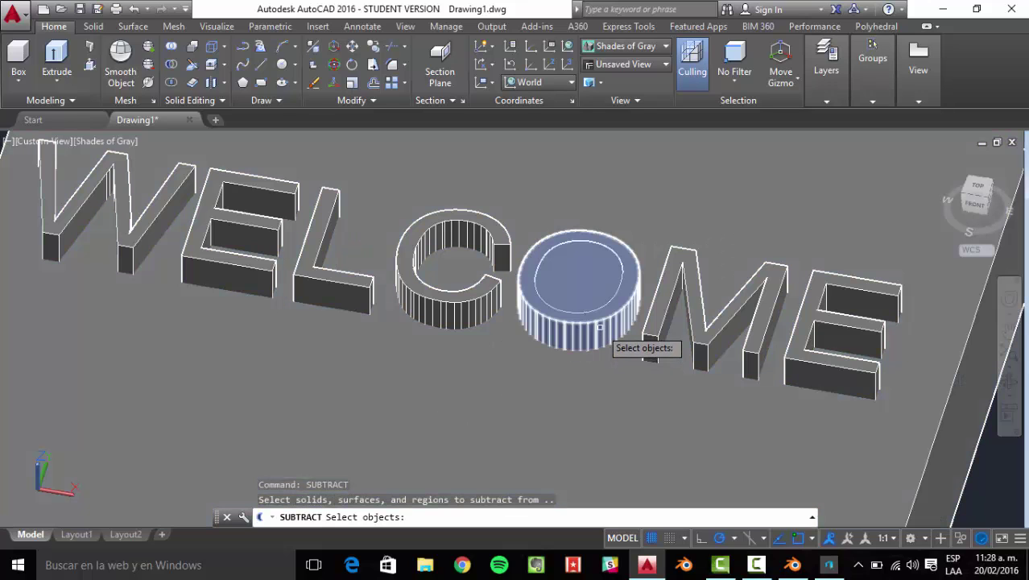
click(599, 326)
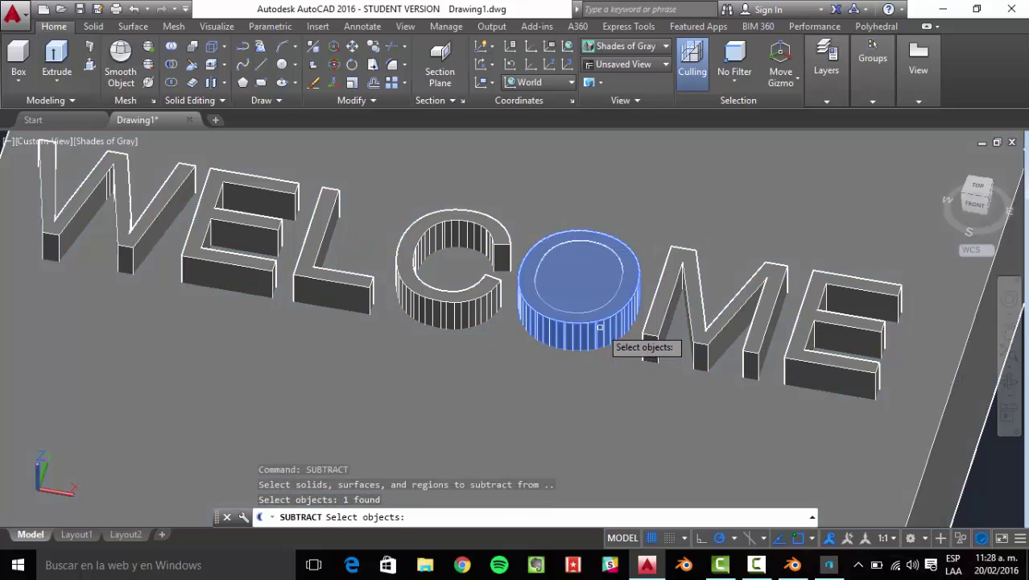
key(Return)
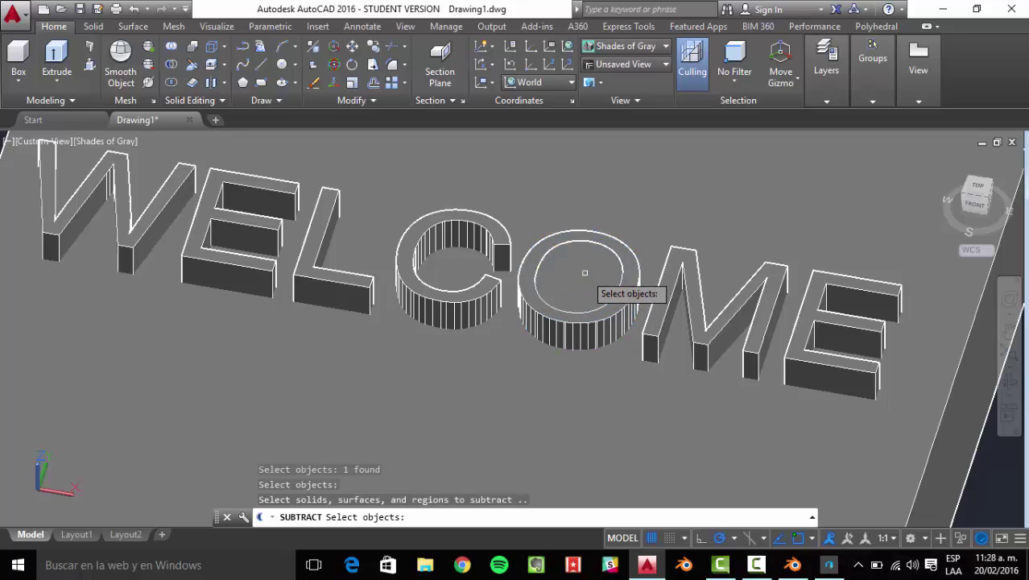
click(577, 293)
key(Escape)
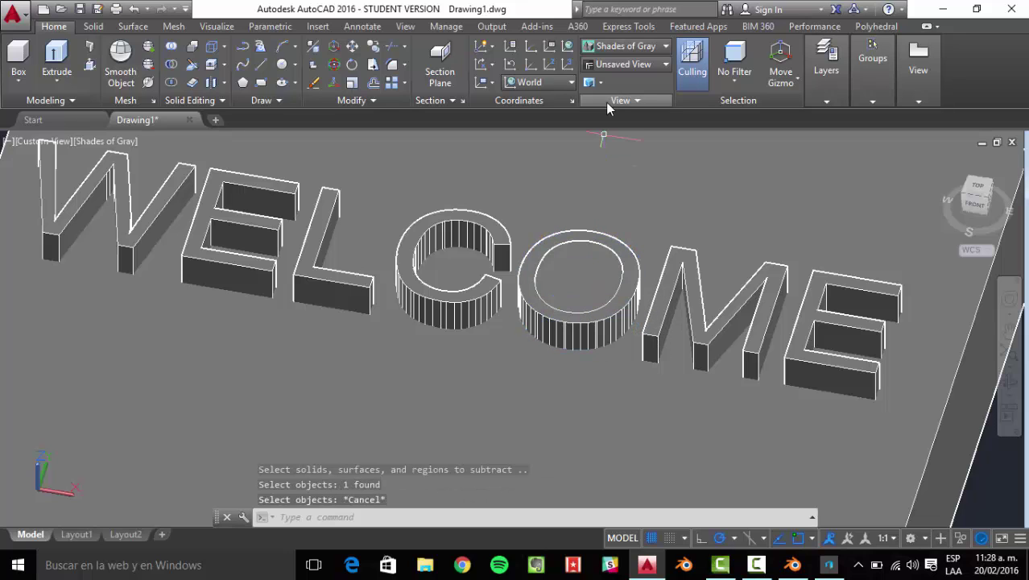
Set the visual style to 2D Wireframe and subtract the inner solid from the outer solid of the letter O
click(625, 46)
click(610, 121)
text(su)
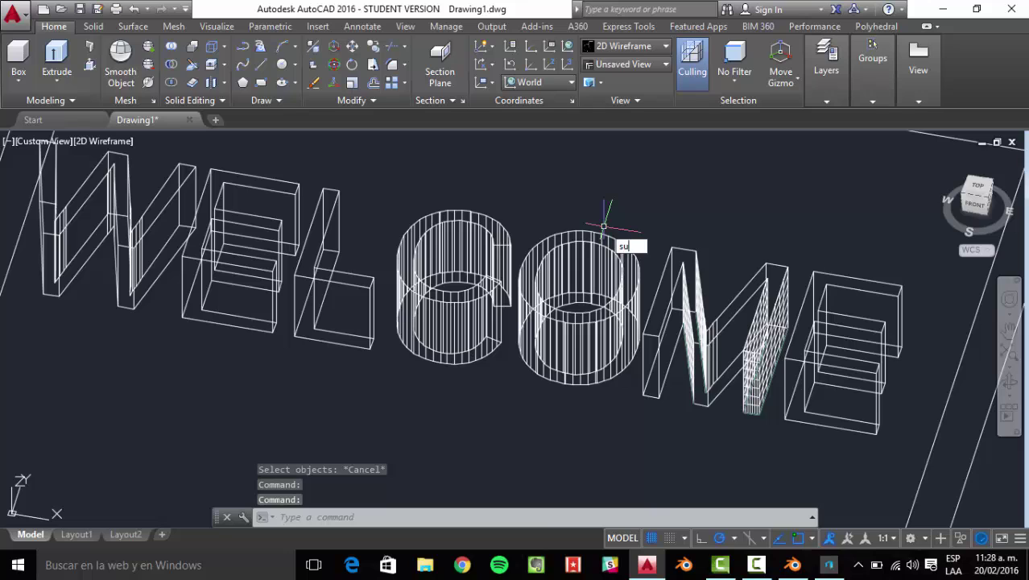
key(Return)
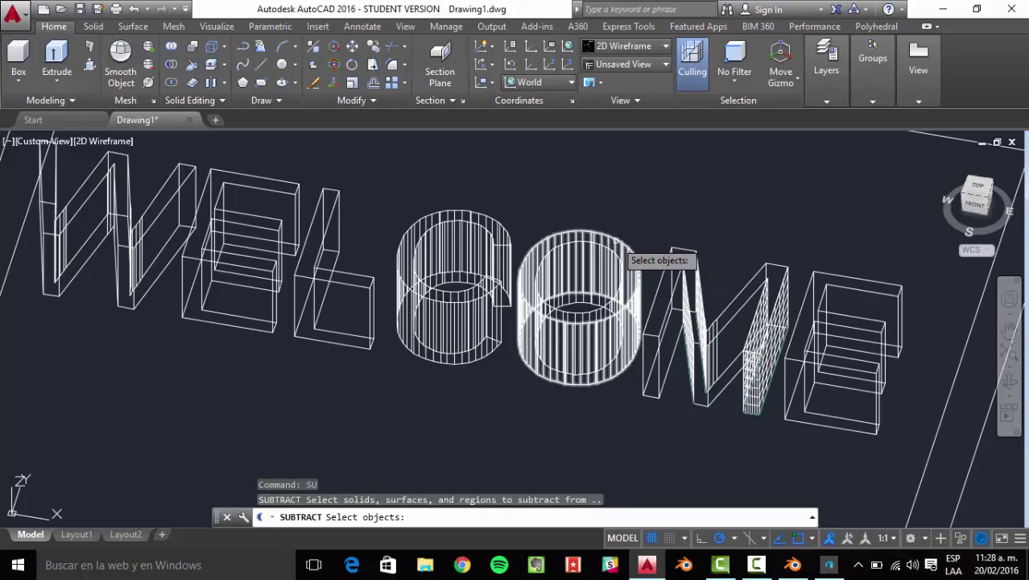
click(616, 243)
key(Return)
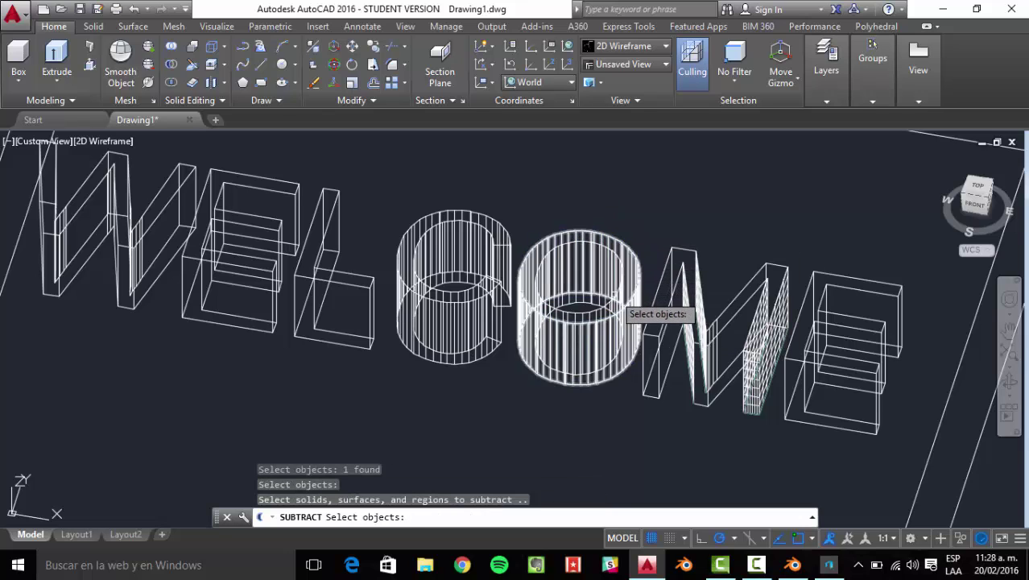
click(612, 295)
key(Return)
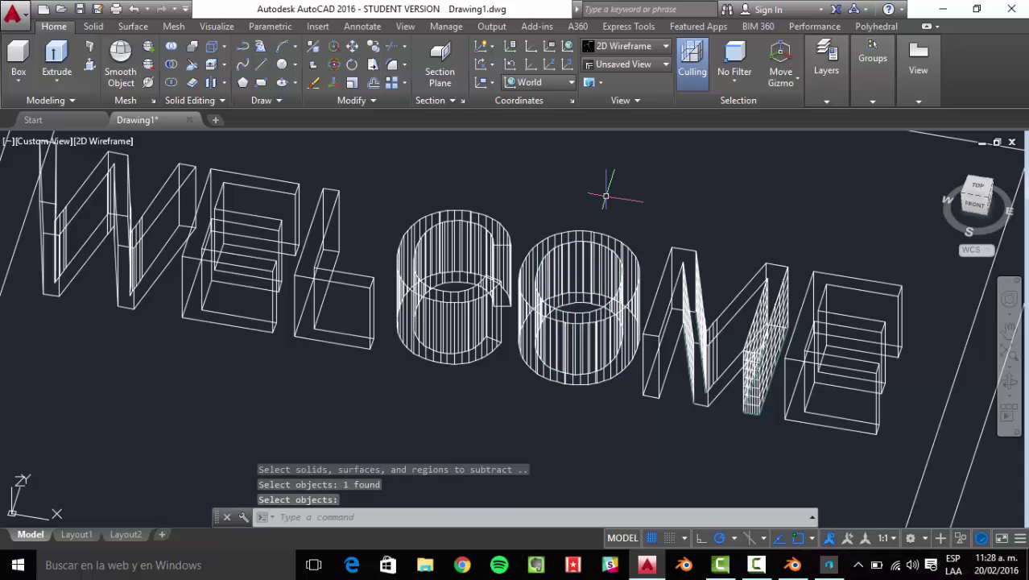
Set the visual style to Shades of Gray and examine the hollow O among the raised letters
click(624, 46)
click(740, 149)
scroll(581, 294, down, 5)
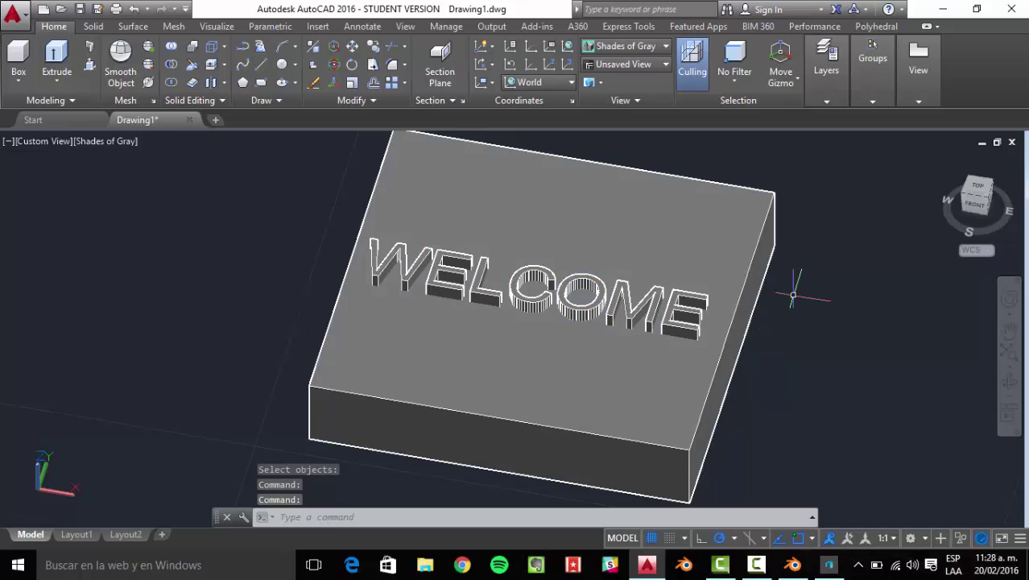
mouse_move(766, 278)
shift+middle_down()
mouse_move(767, 299)
mouse_move(740, 287)
mouse_move(762, 277)
shift+middle_up()
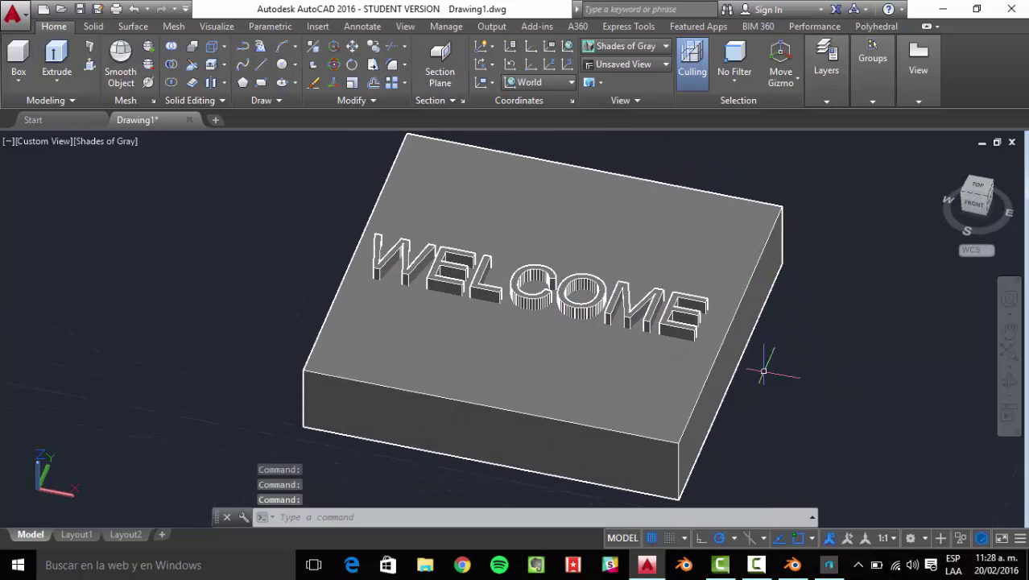
scroll(623, 257, up, 2)
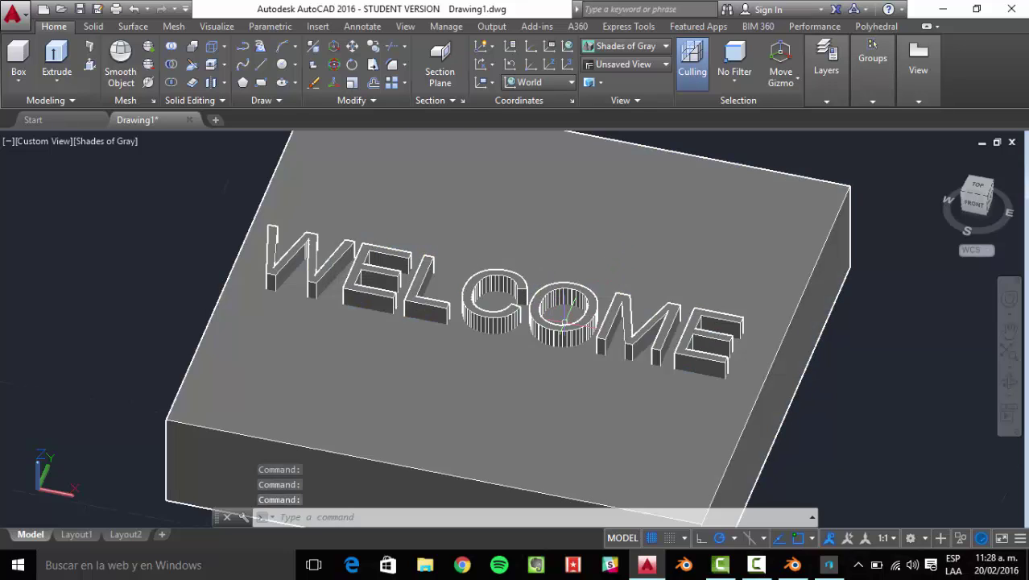
scroll(564, 322, down, 2)
Try to unite the box and all WELCOME letters with Union, choosing an option for the surface operation
click(170, 46)
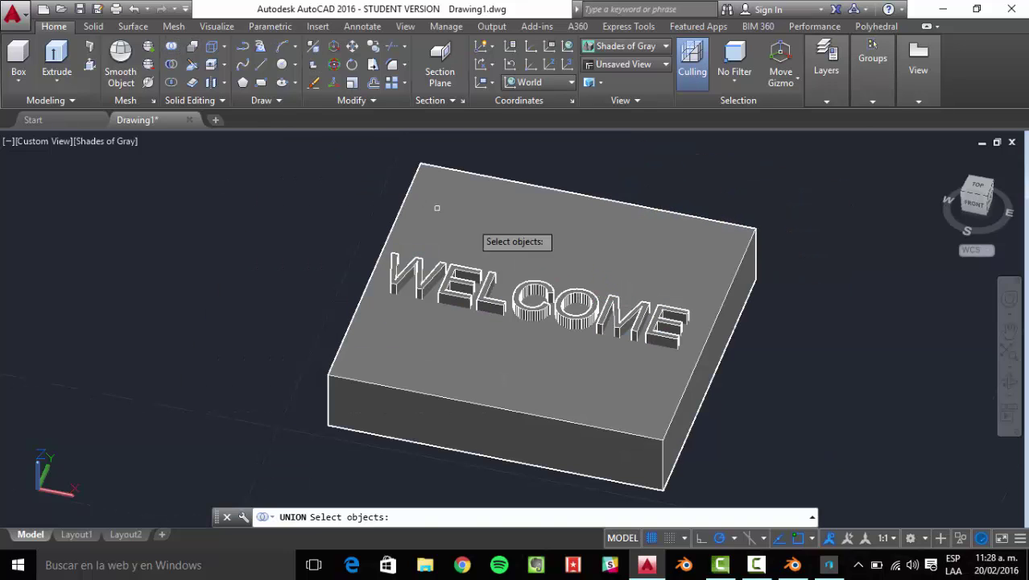
click(780, 402)
click(161, 153)
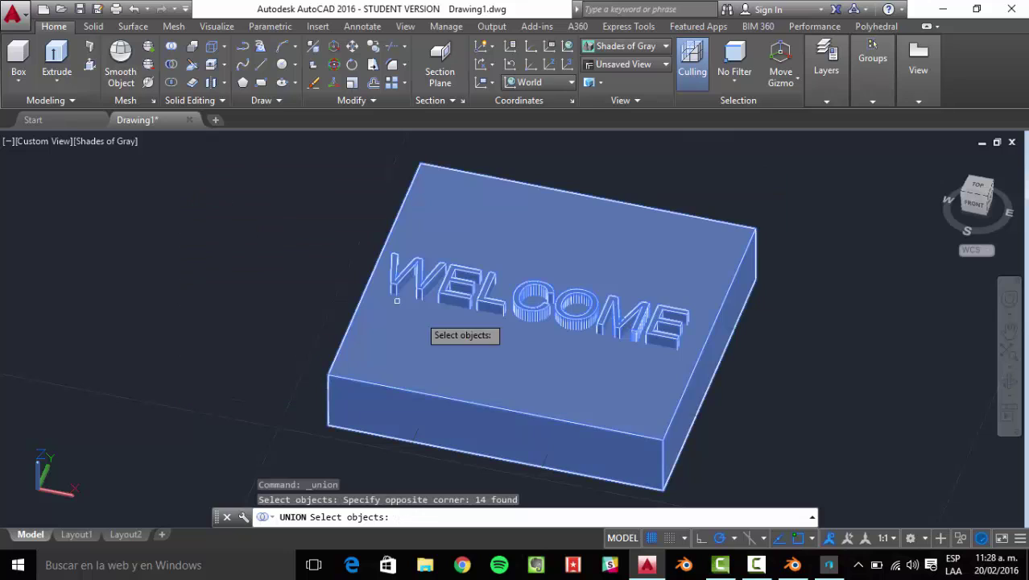
key(Return)
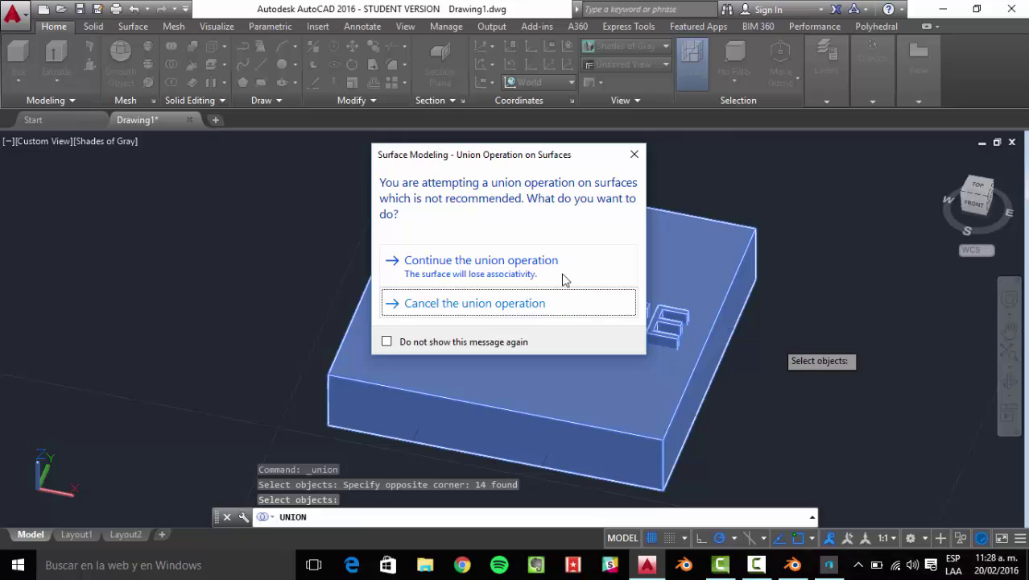
click(608, 249)
scroll(610, 312, up, 4)
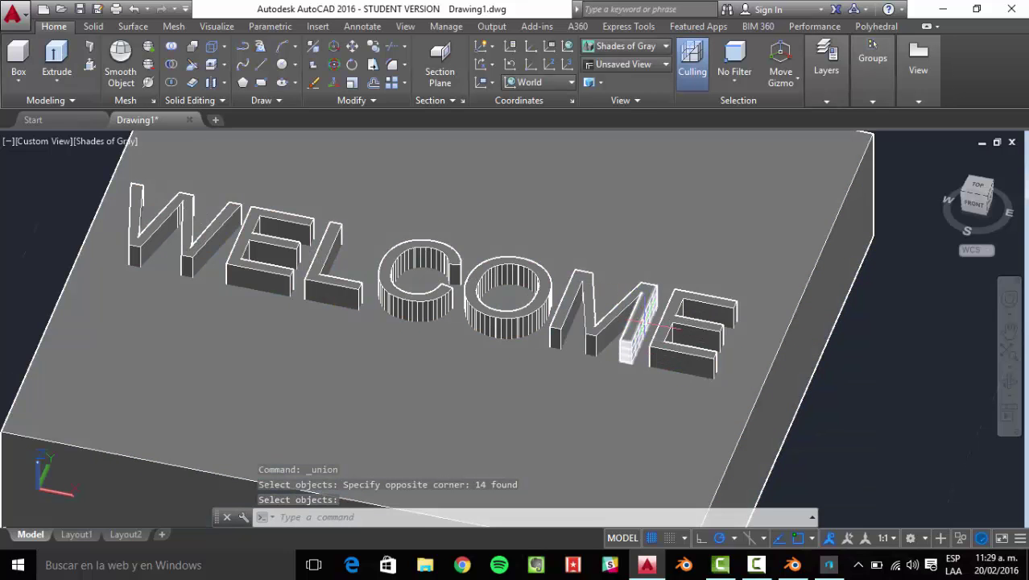
scroll(799, 369, down, 3)
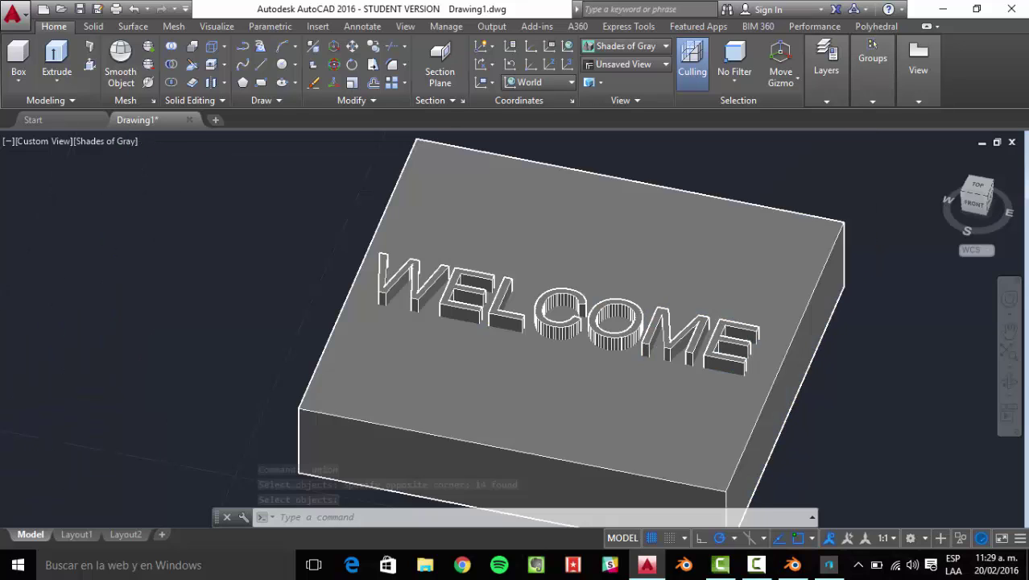
Unite the box and all the raised WELCOME letters with Union, continuing the operation on surfaces
text(UNI)
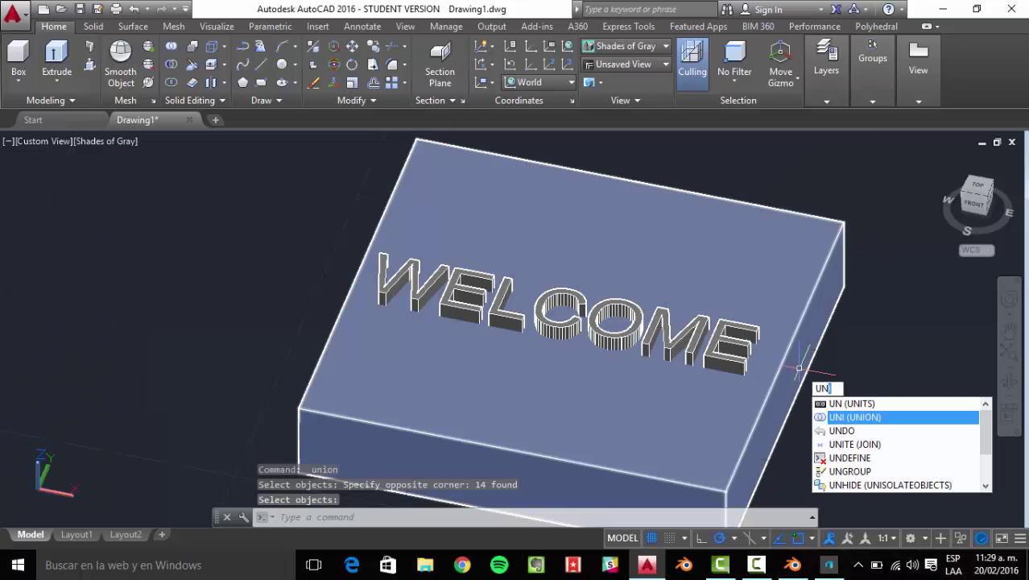
key(Return)
click(814, 418)
click(200, 256)
key(Return)
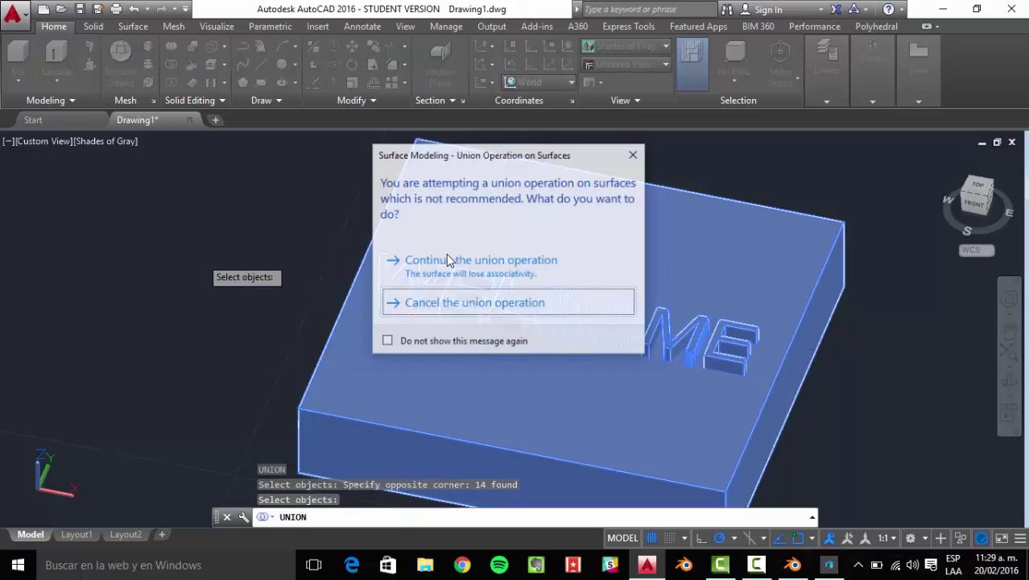
click(417, 270)
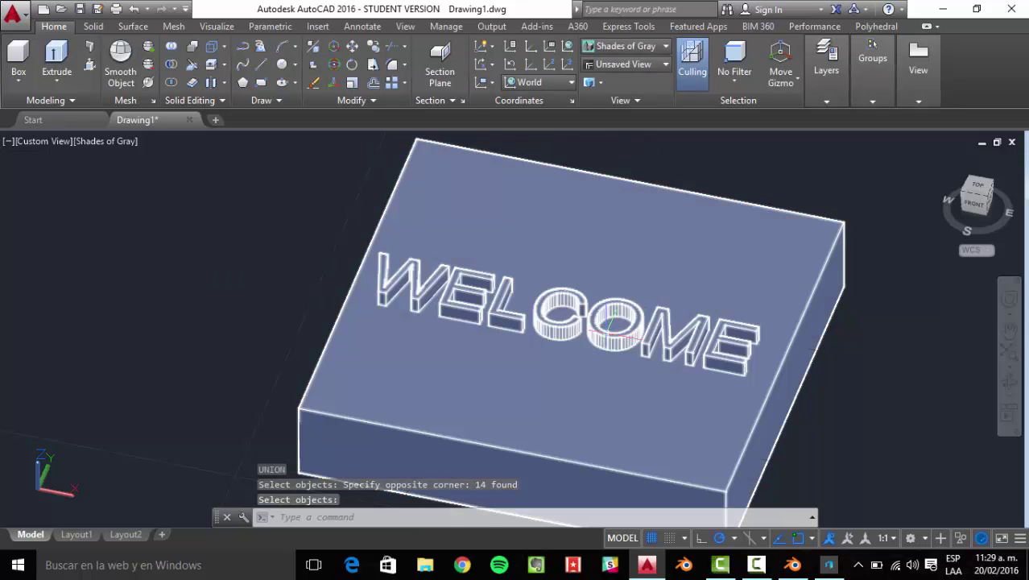
Examine the box with its raised WELCOME letters as a whole and close up around the O
scroll(640, 345, up, 3)
scroll(471, 282, down, 5)
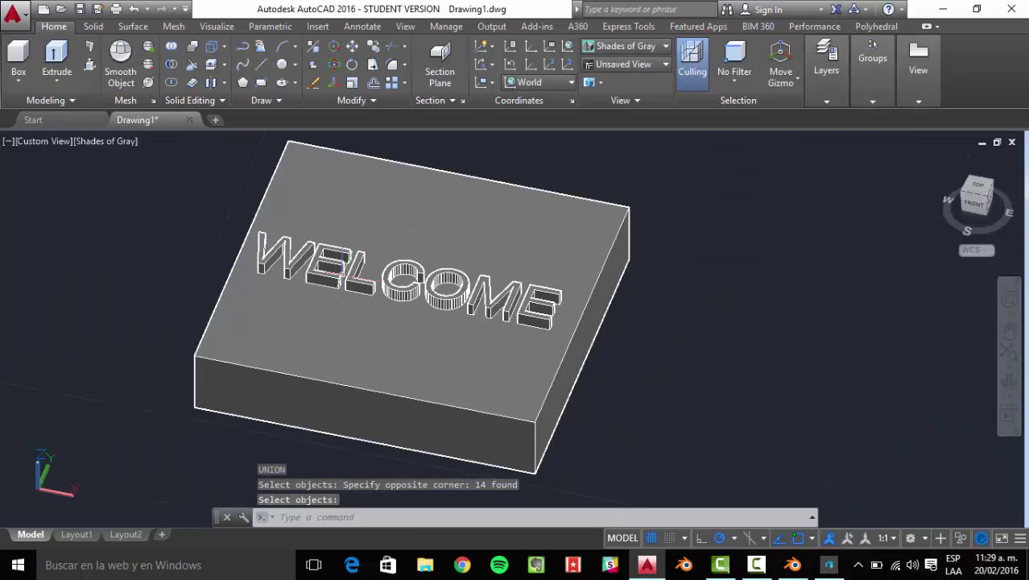
scroll(471, 282, up, 2)
mouse_move(471, 283)
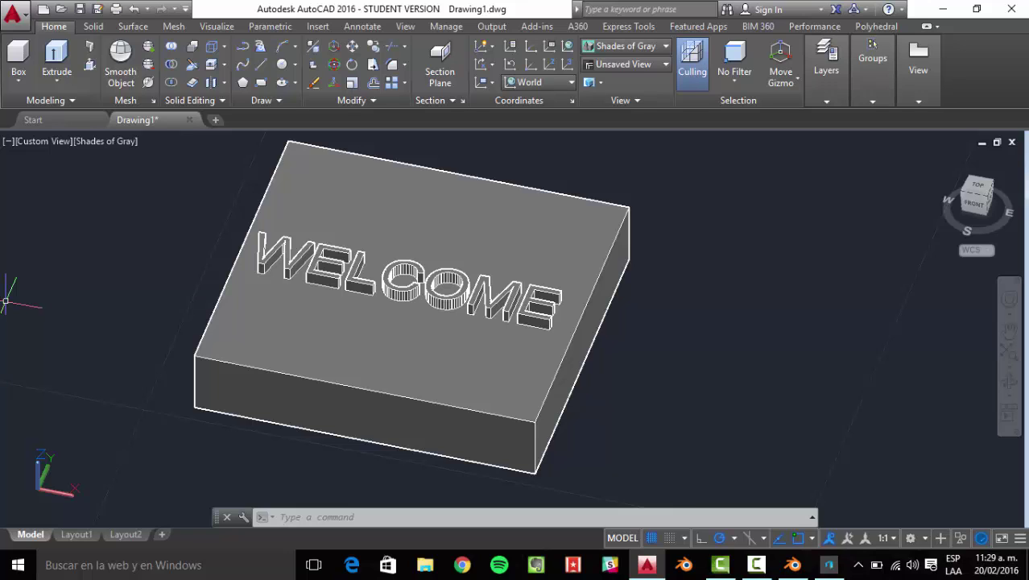
scroll(439, 259, up, 5)
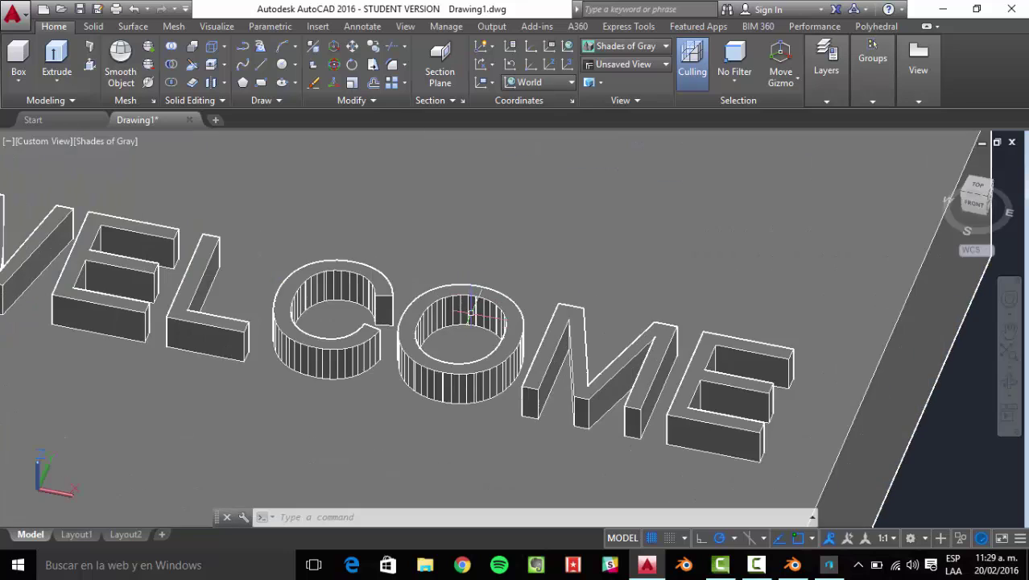
Examine the whole united WELCOME box from a raised angle, framing it fully in the view
scroll(489, 373, down, 7)
scroll(594, 411, up, 2)
shift+middle_drag(594, 410, 696, 210)
scroll(660, 285, down, 2)
scroll(653, 278, up, 3)
scroll(653, 298, down, 1)
scroll(680, 244, down, 3)
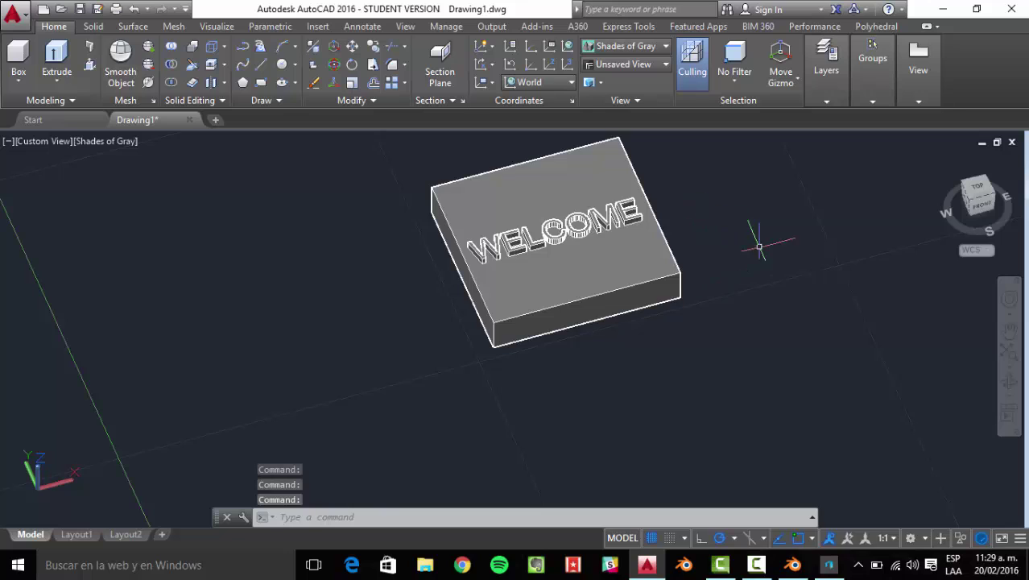
middle_drag(758, 237, 698, 272)
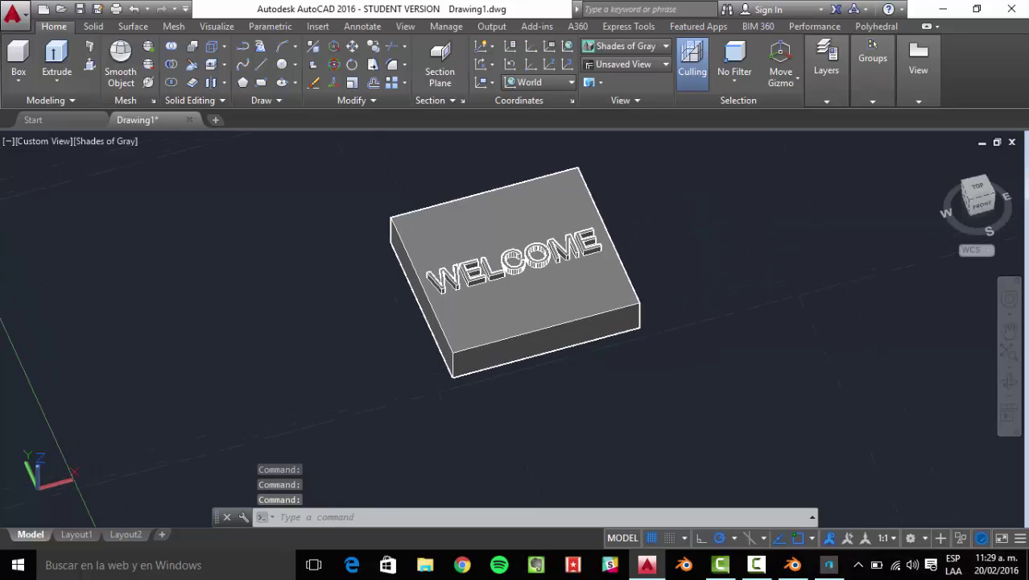
Export the united WELCOME box with STLOUT as a binary STL file named box on the Desktop
text(ST)
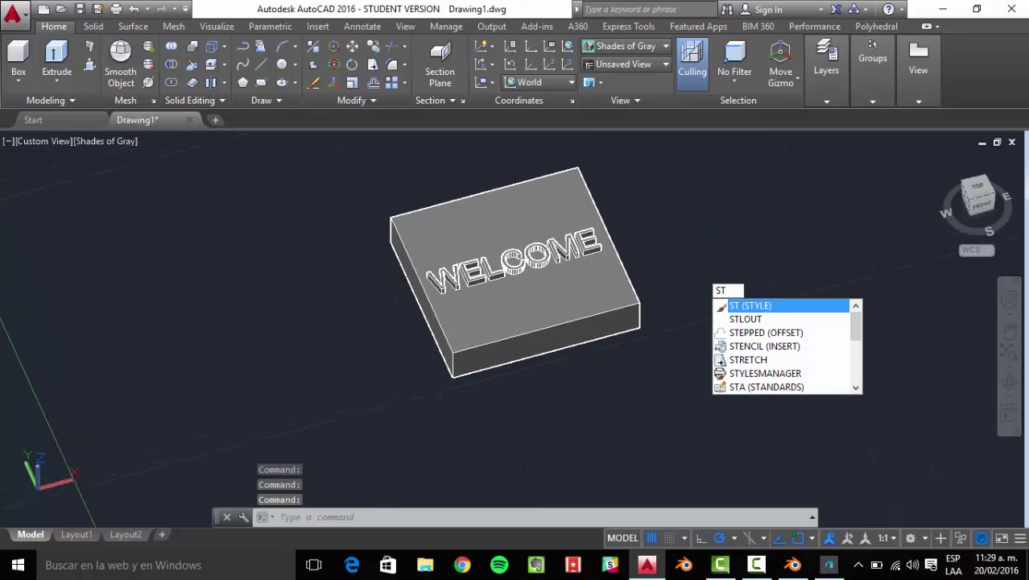
text(L)
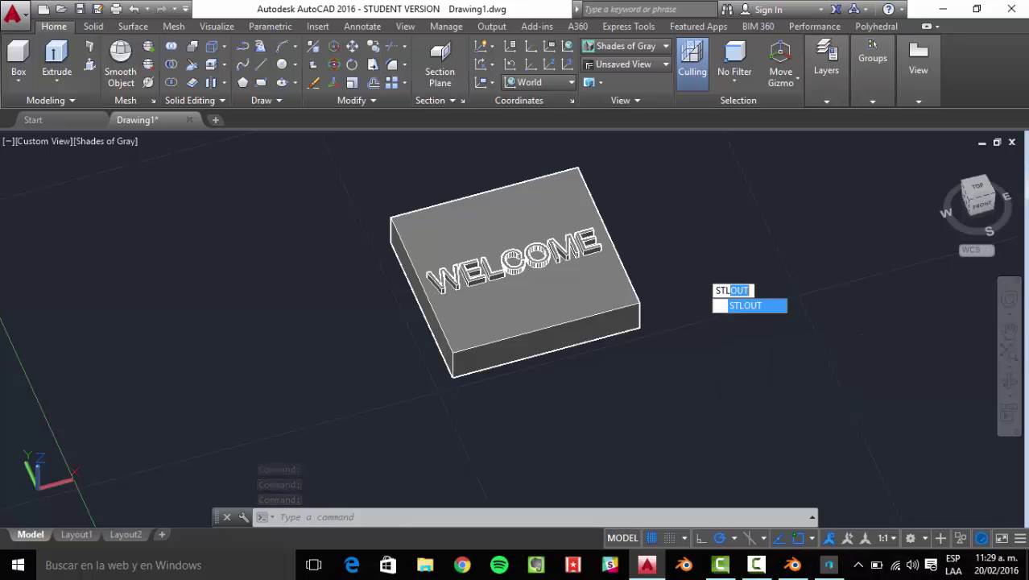
key(Return)
click(662, 363)
click(316, 206)
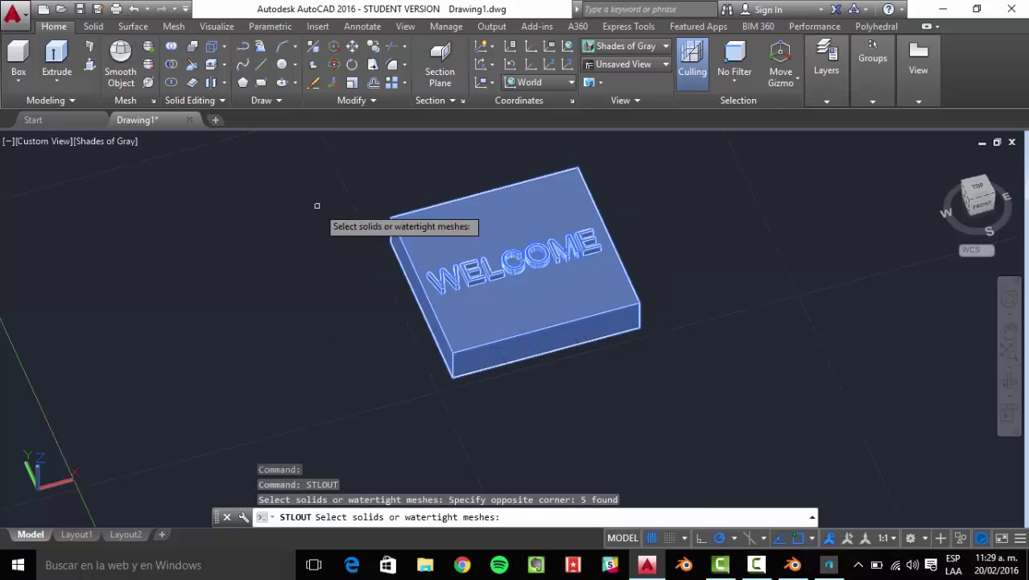
key(Return)
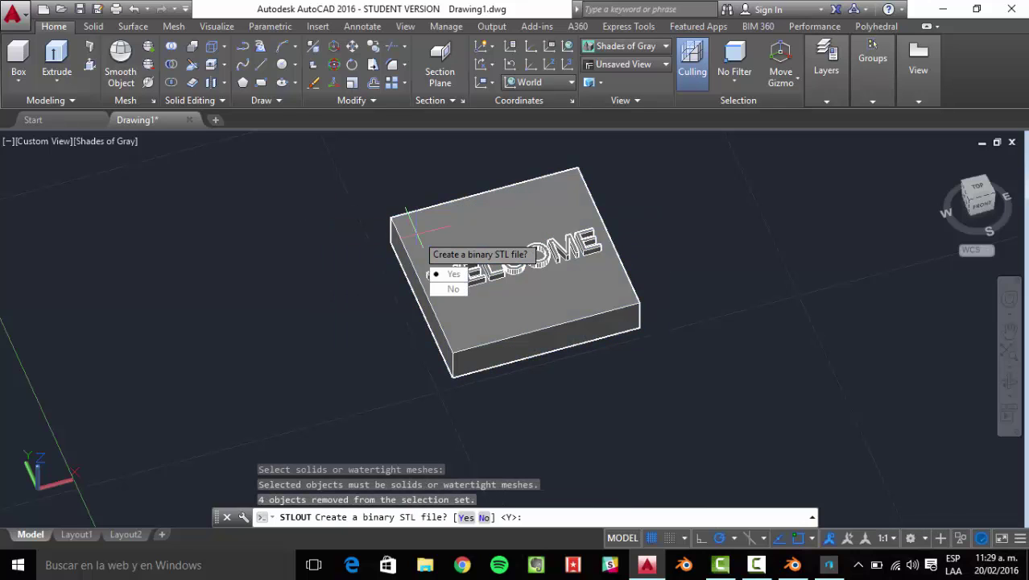
key(Return)
click(481, 334)
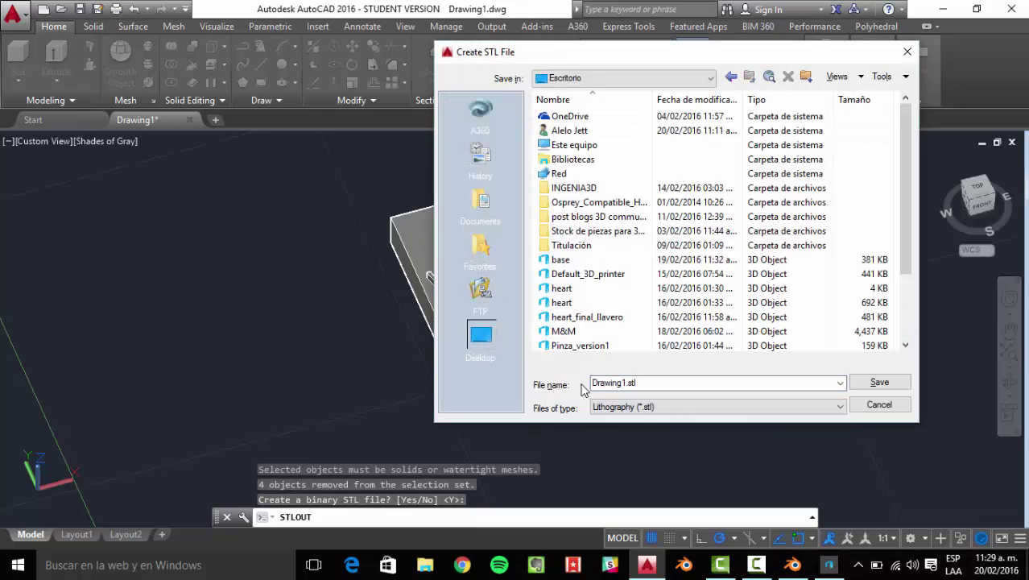
double_click(666, 384)
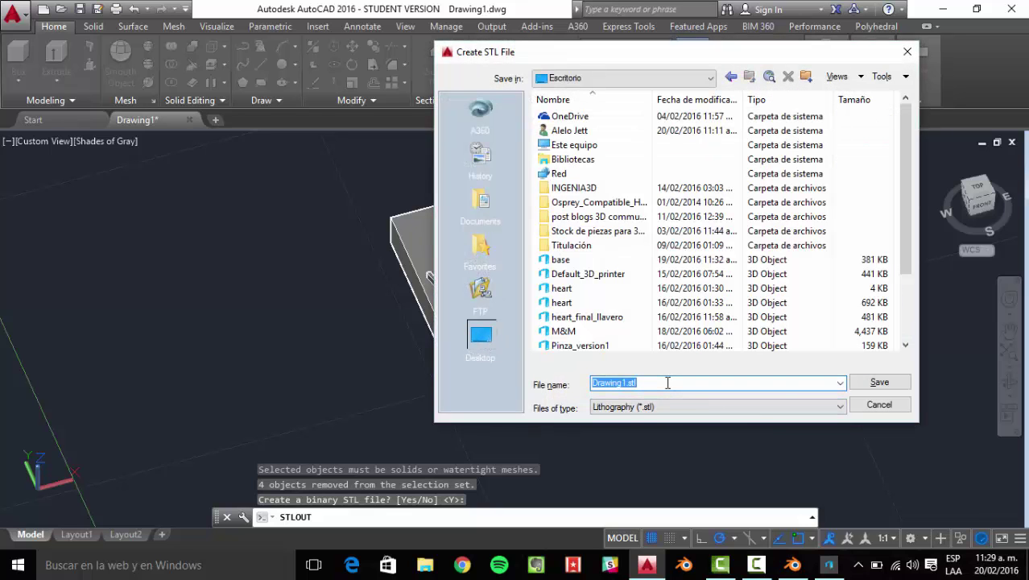
text(box)
key(Return)
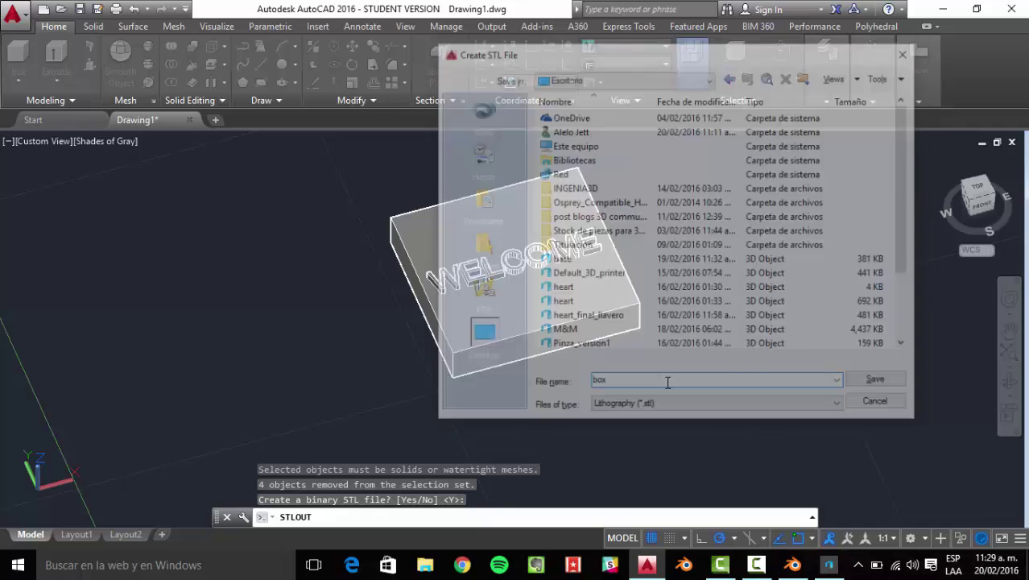
Open the exported box file from the desktop in 3D Builder, with millimetres as the file's units
click(947, 8)
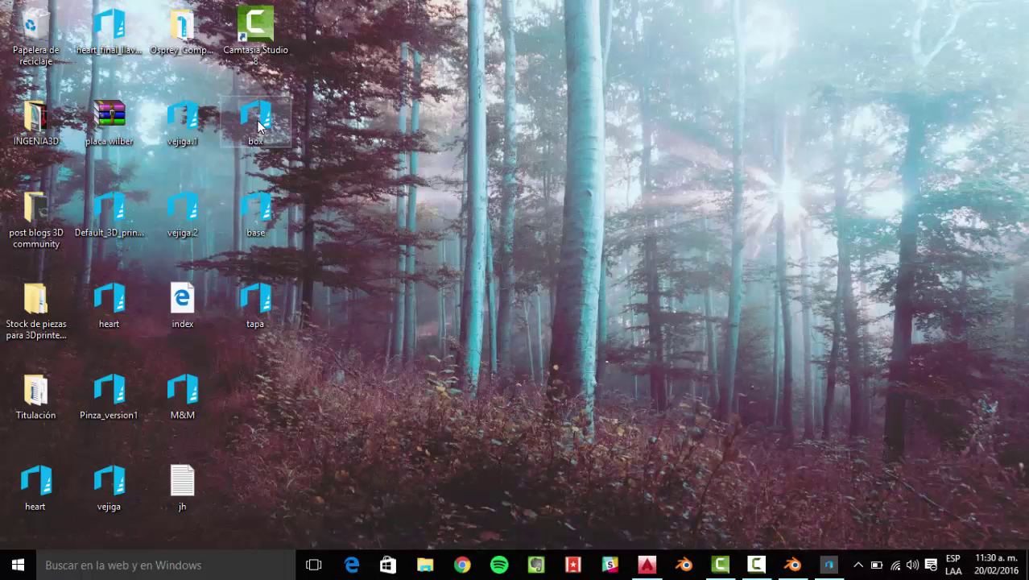
right_click(258, 122)
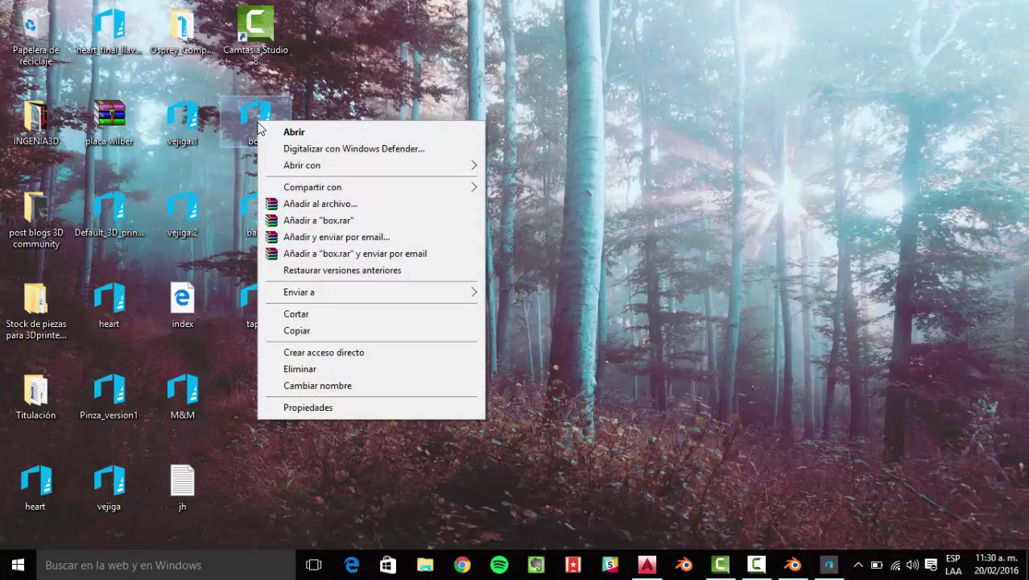
mouse_move(335, 167)
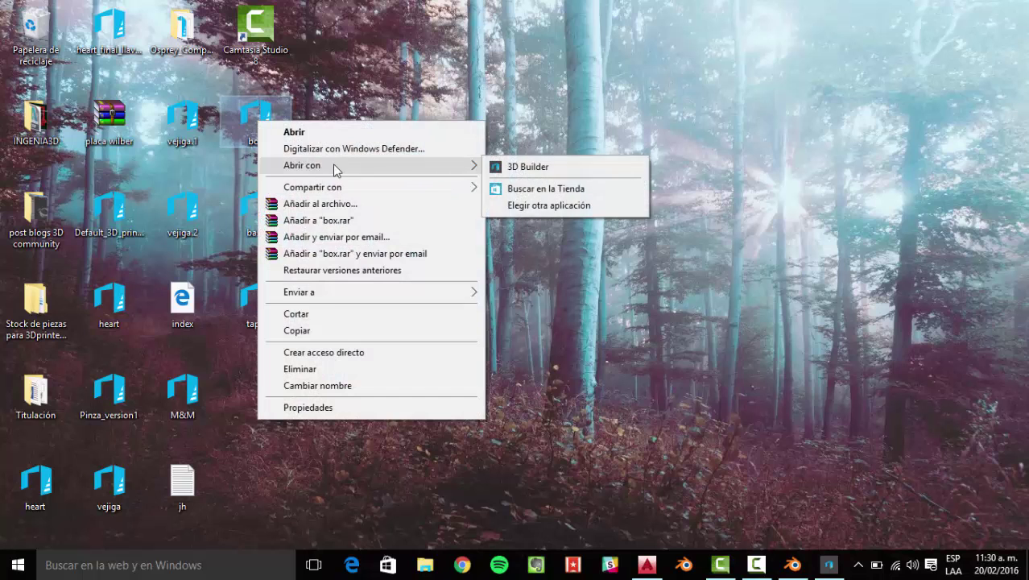
click(526, 167)
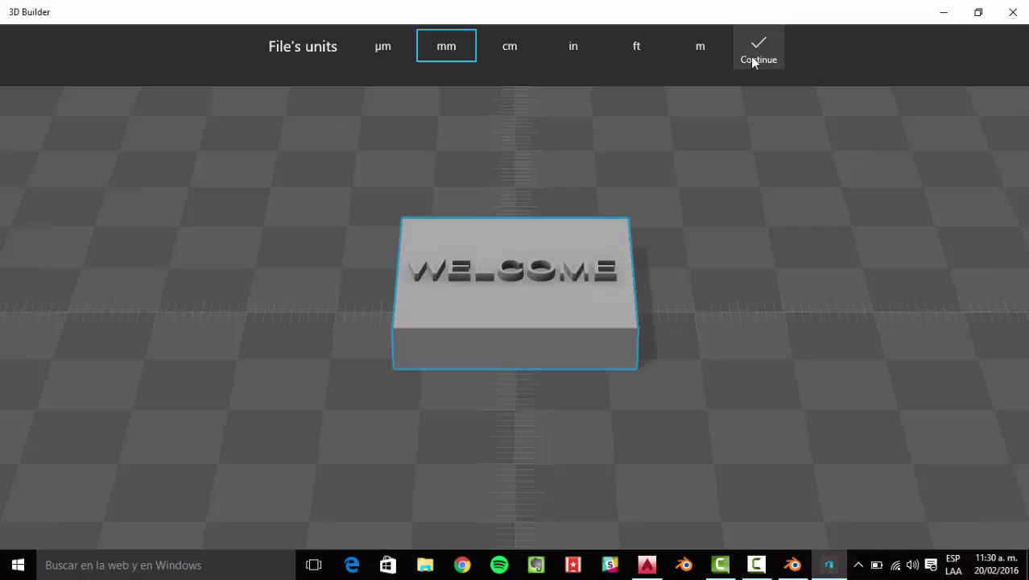
click(752, 51)
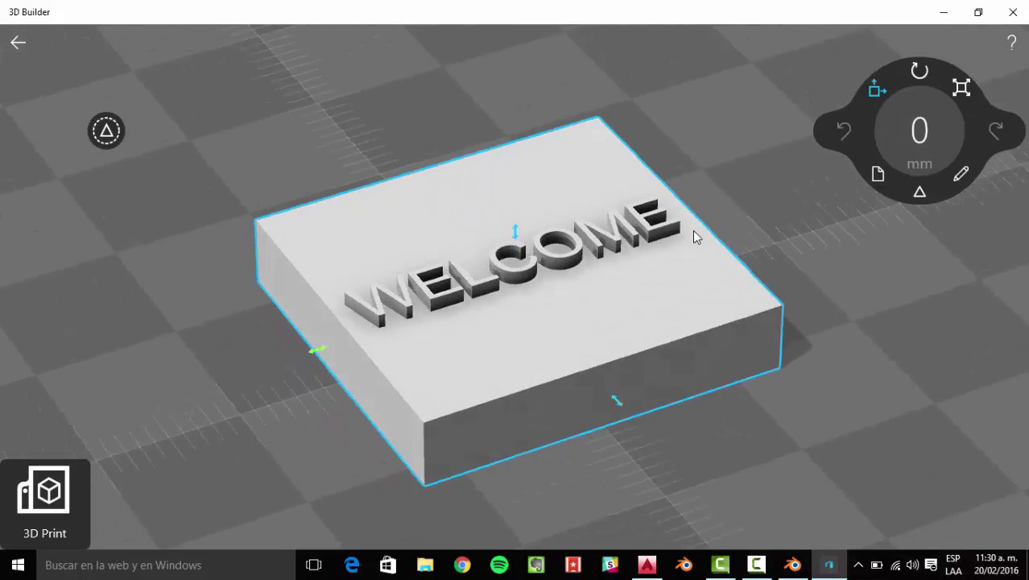
Examine the exported WELCOME box from the side and from above, and close 3D Builder
drag(694, 231, 648, 181)
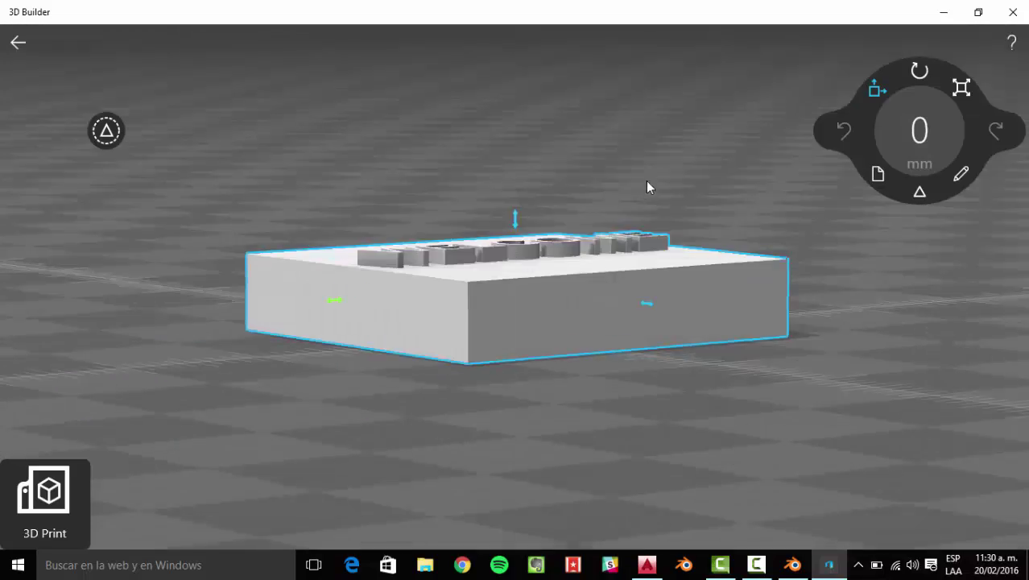
right_drag(646, 180, 683, 214)
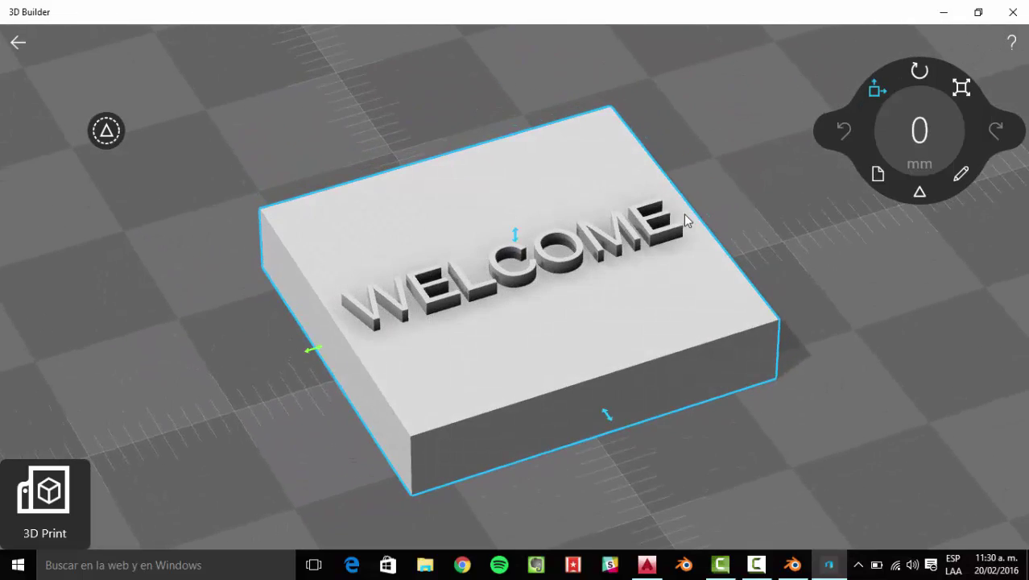
click(1013, 12)
click(1012, 12)
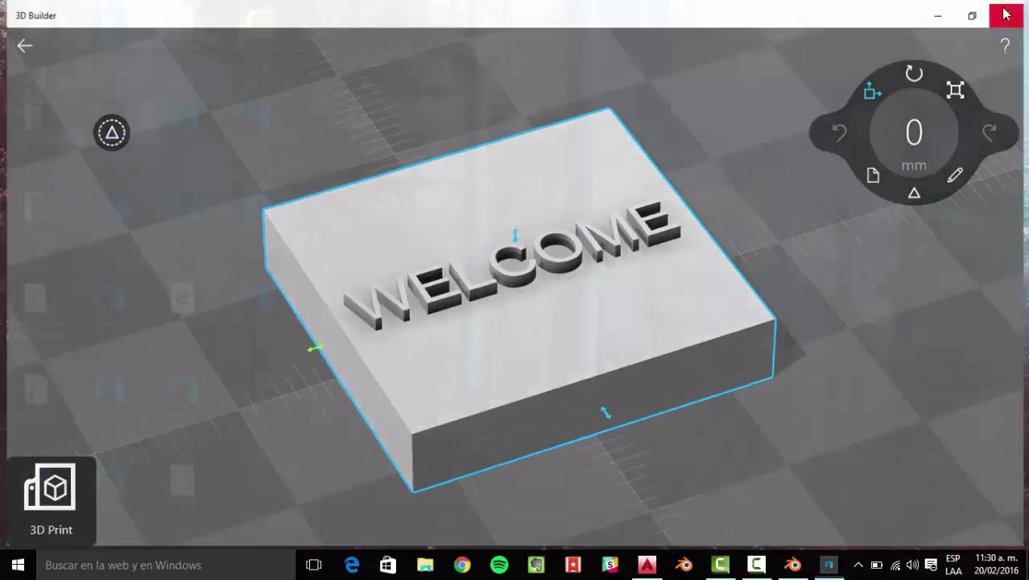
Launch Cura and decline the download of its new version
click(136, 565)
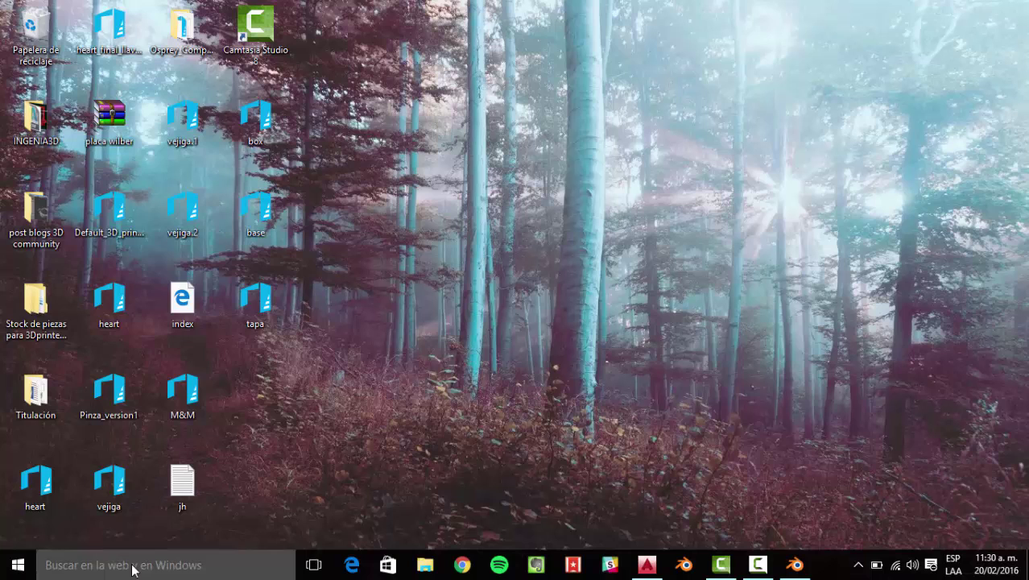
text(cura)
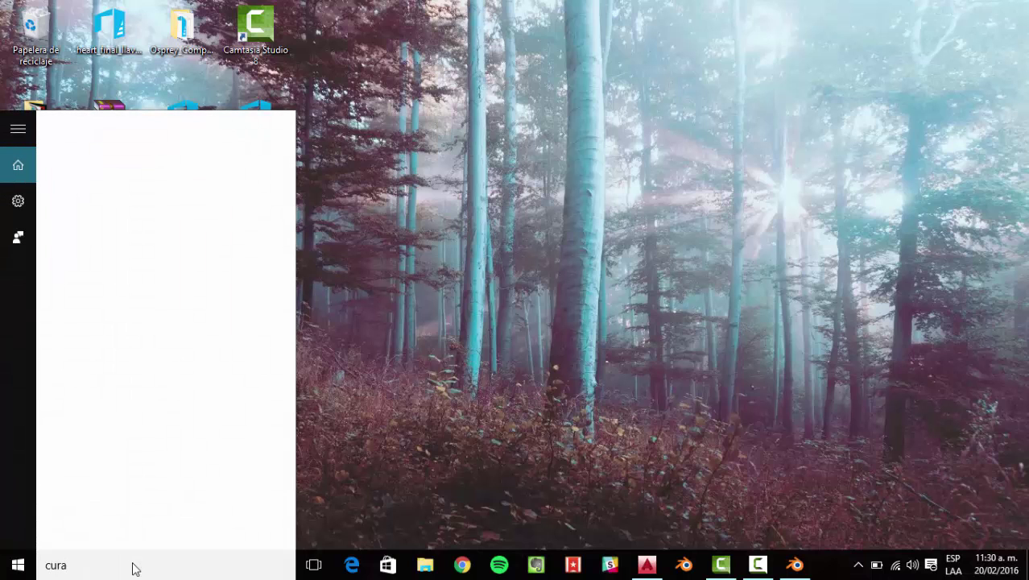
key(Return)
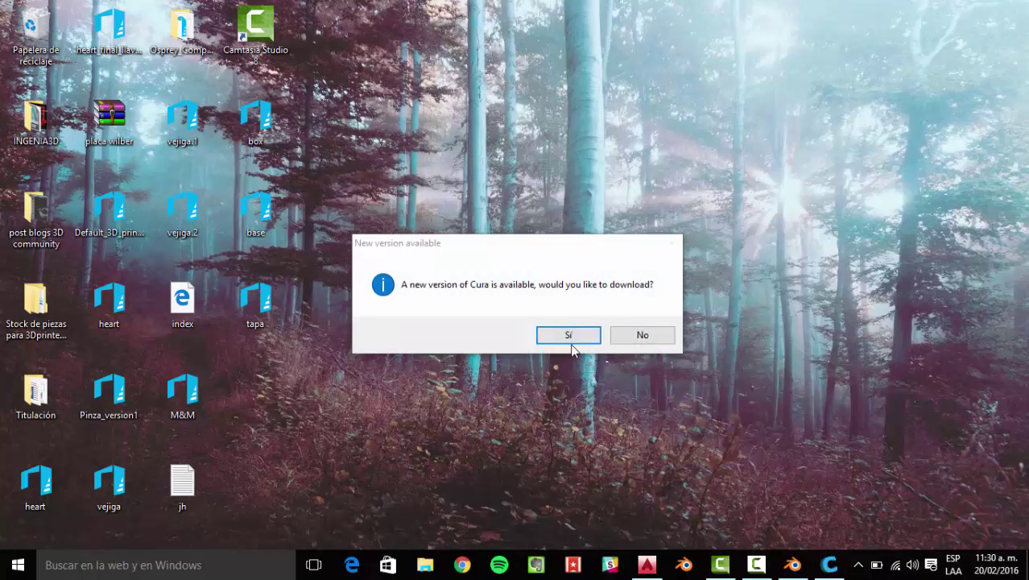
click(641, 338)
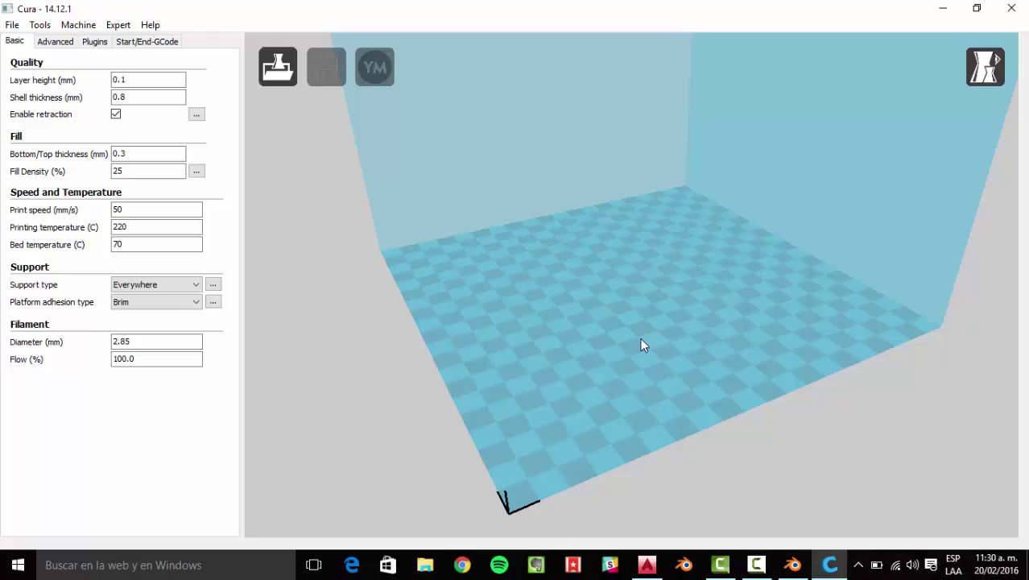
scroll(687, 261, up, 3)
scroll(687, 261, down, 4)
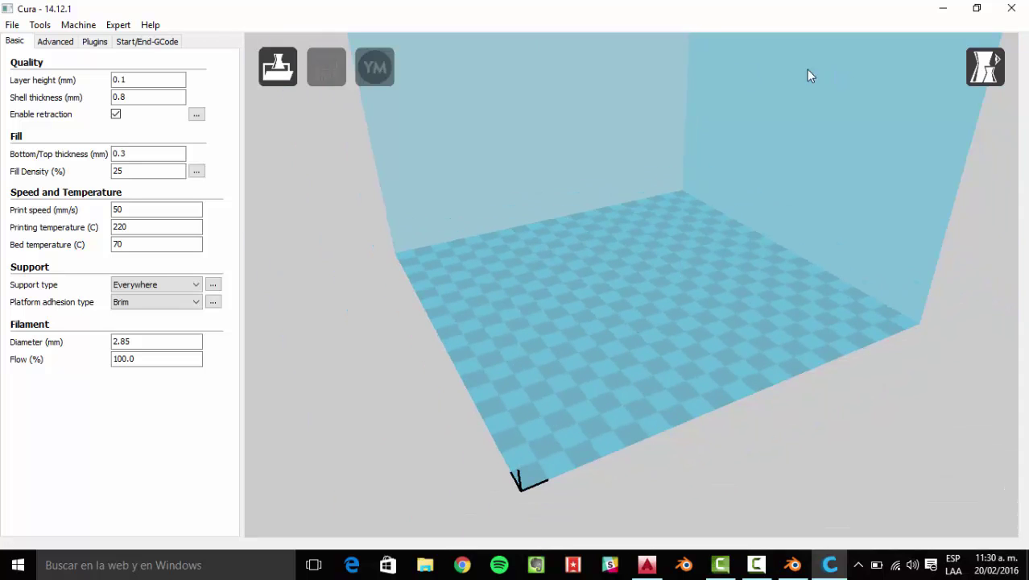
Load the box model from the Escritorio folder onto the print bed and select it
click(291, 52)
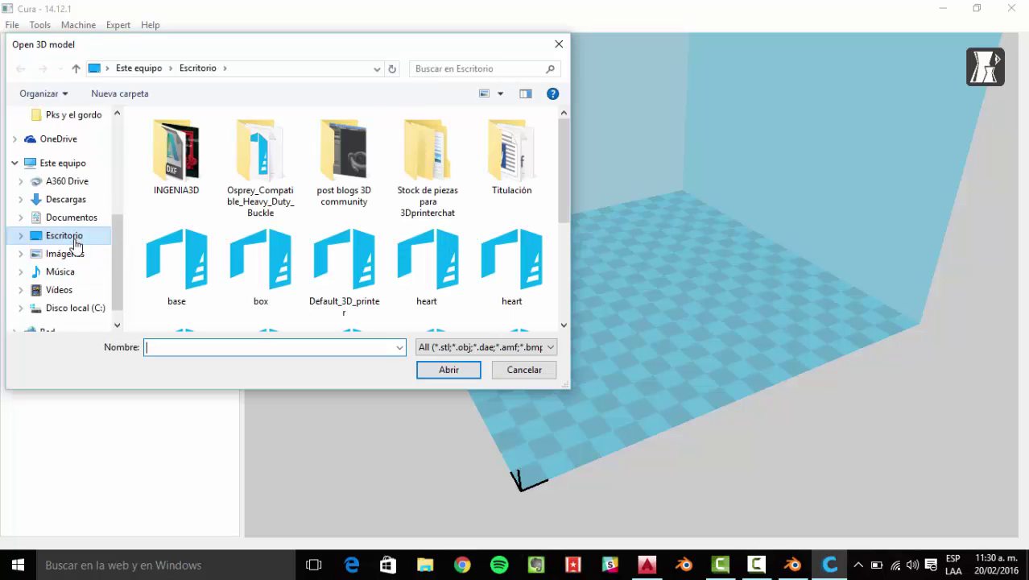
scroll(333, 272, down, 3)
scroll(201, 300, up, 3)
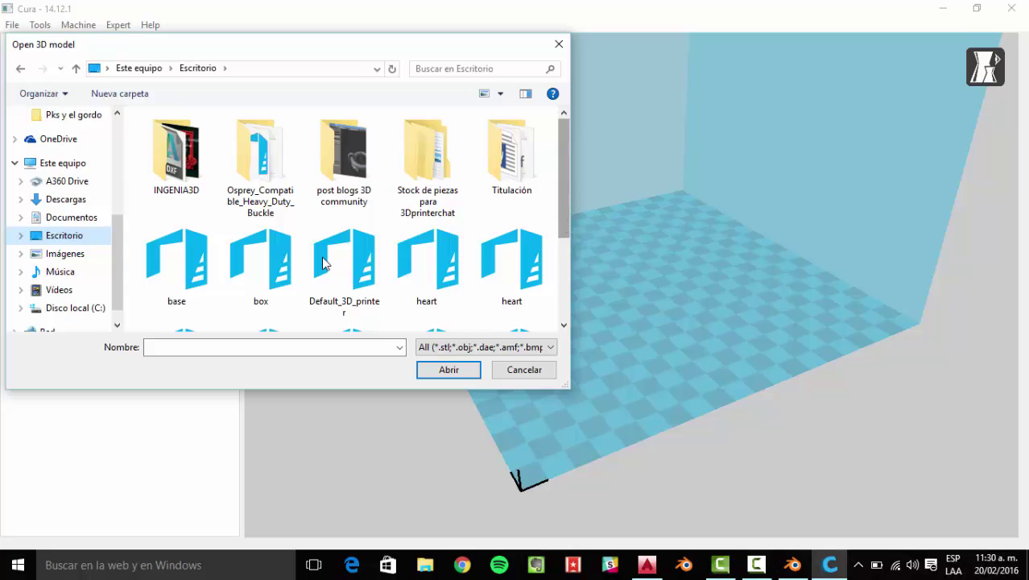
click(260, 259)
click(451, 372)
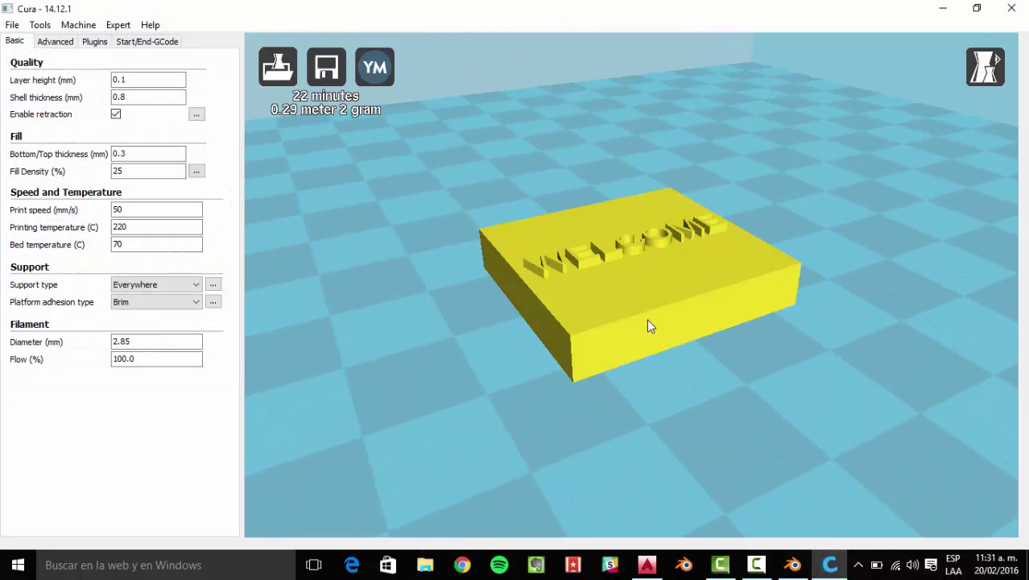
click(648, 320)
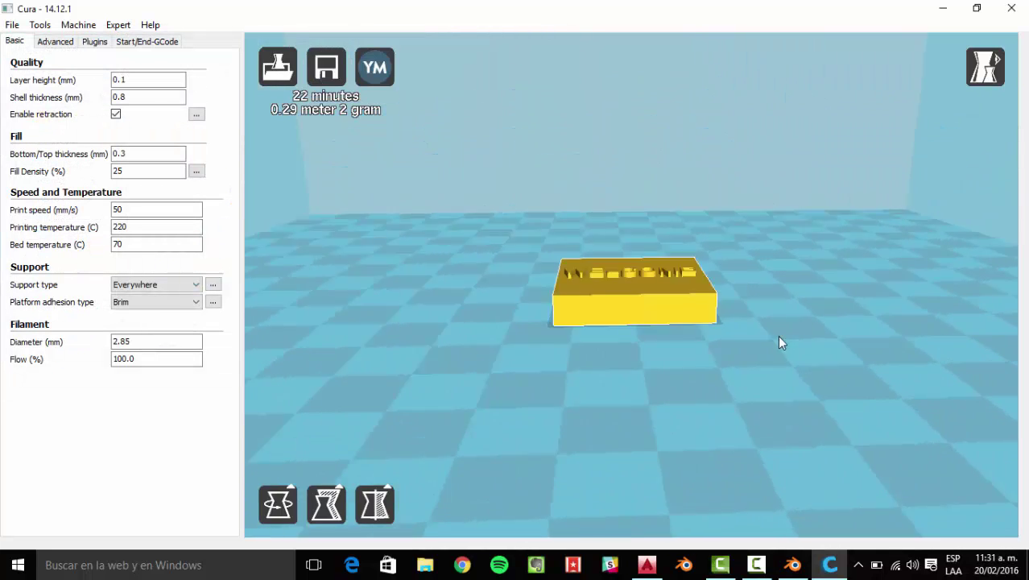